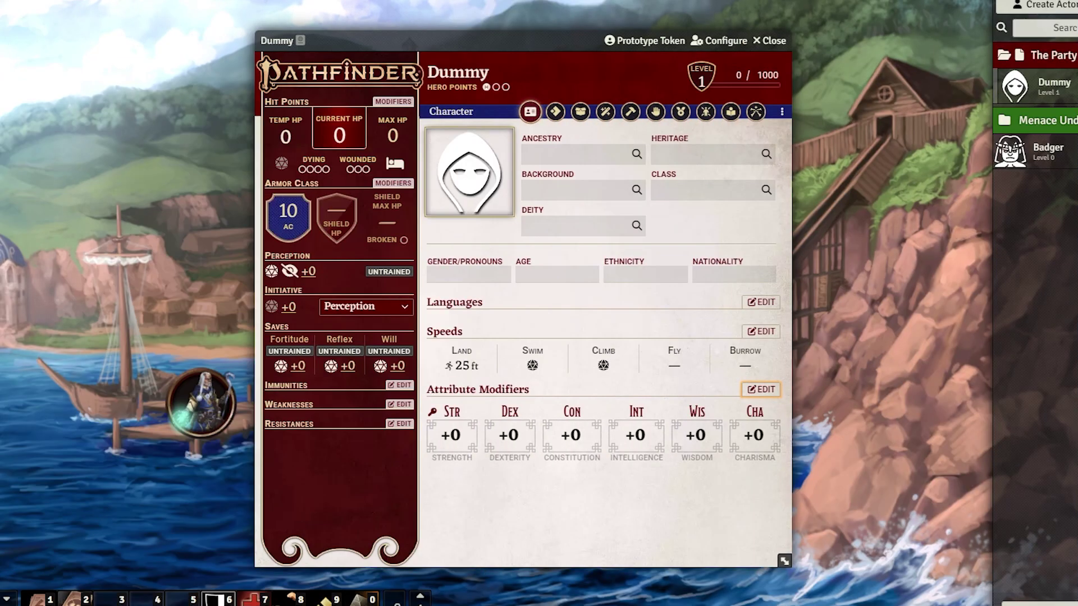
- Drag the Sever Space feat into the Dummy's level 1 Class Feats slot and expand its description
left_click(637, 153)
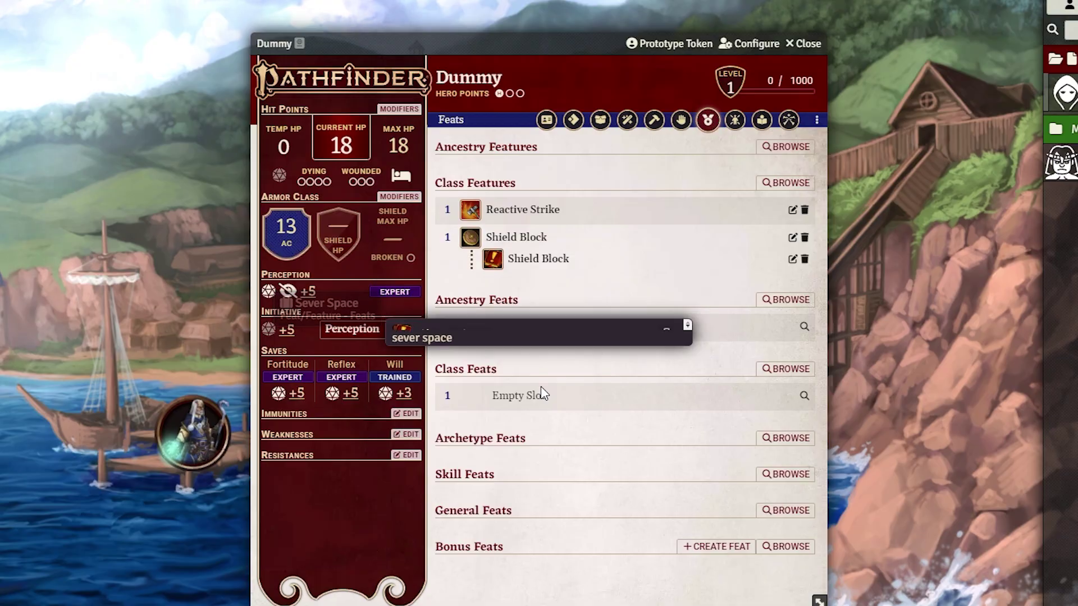
left_click_drag(542, 393, 541, 403)
left_click(534, 409)
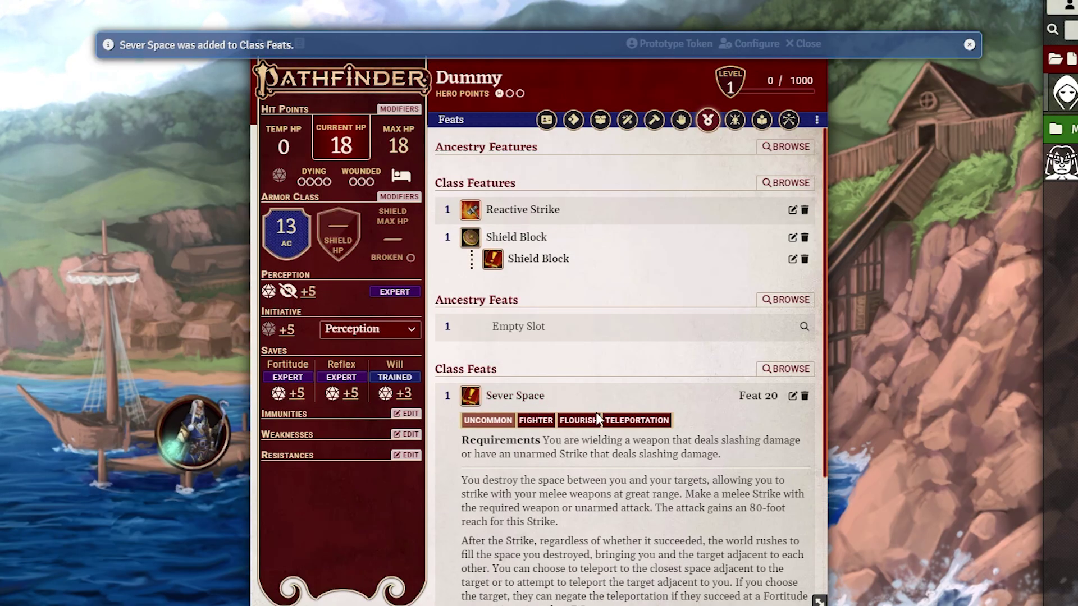
scroll(539, 410, "down", 2)
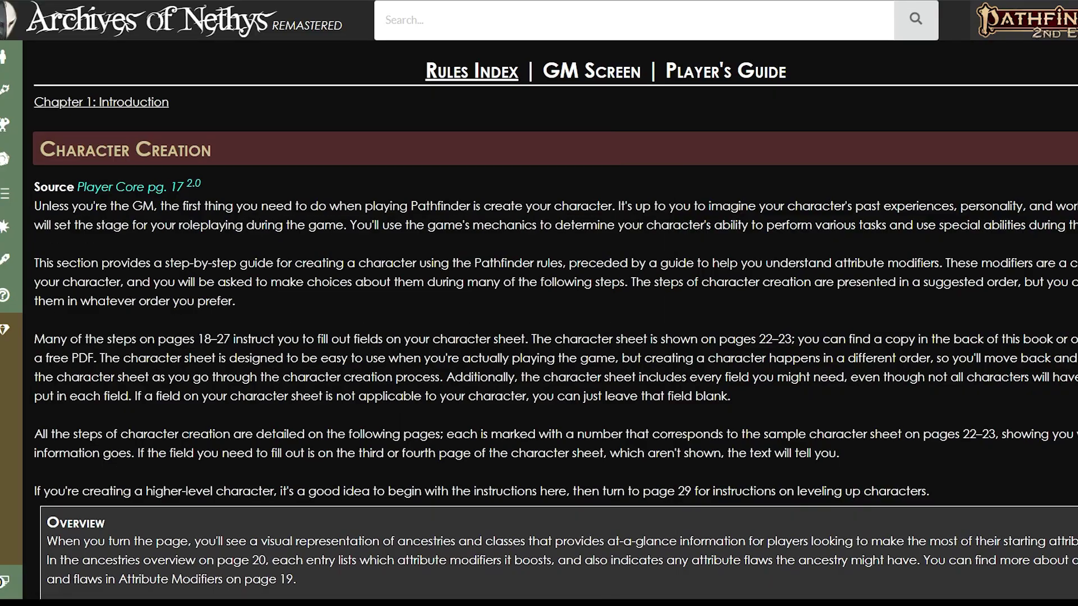
scroll(663, 317, "down", 20)
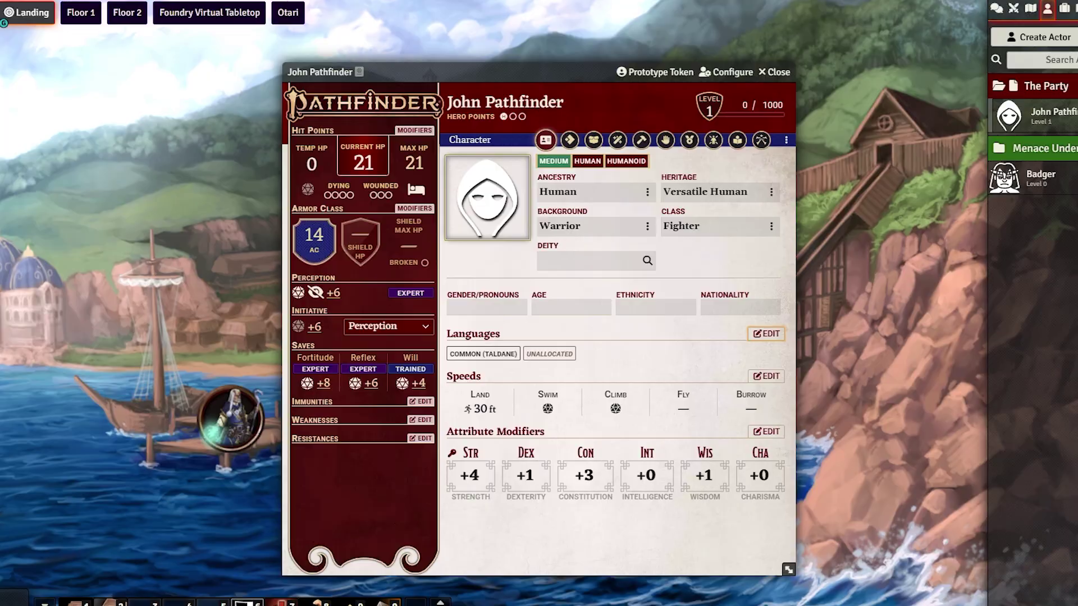
- Browse portrait images for John Pathfinder in the Beginner's Box folder
left_click(481, 201)
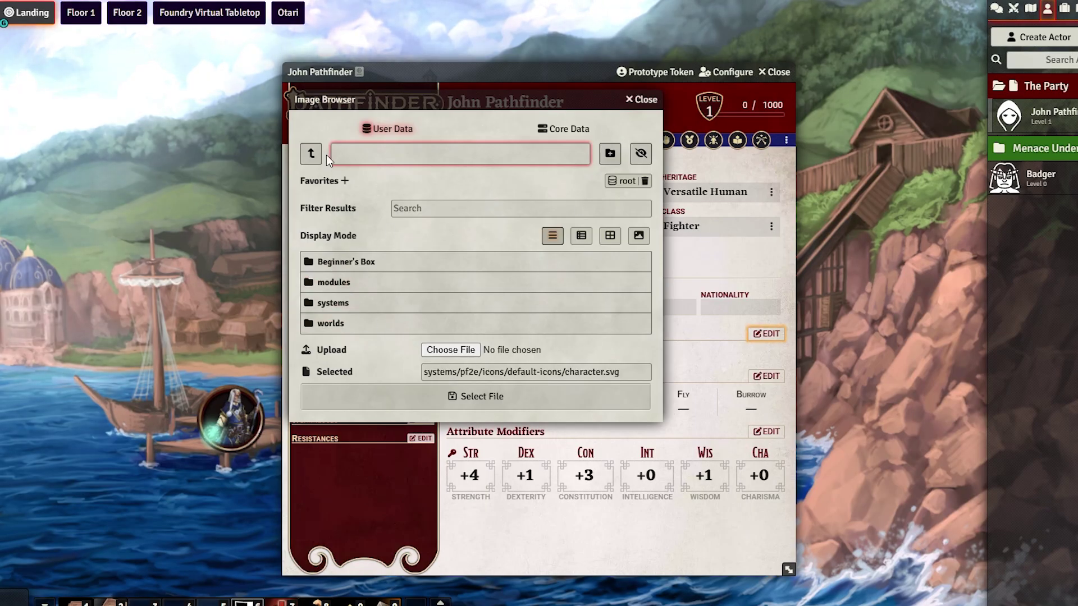
left_click(358, 262)
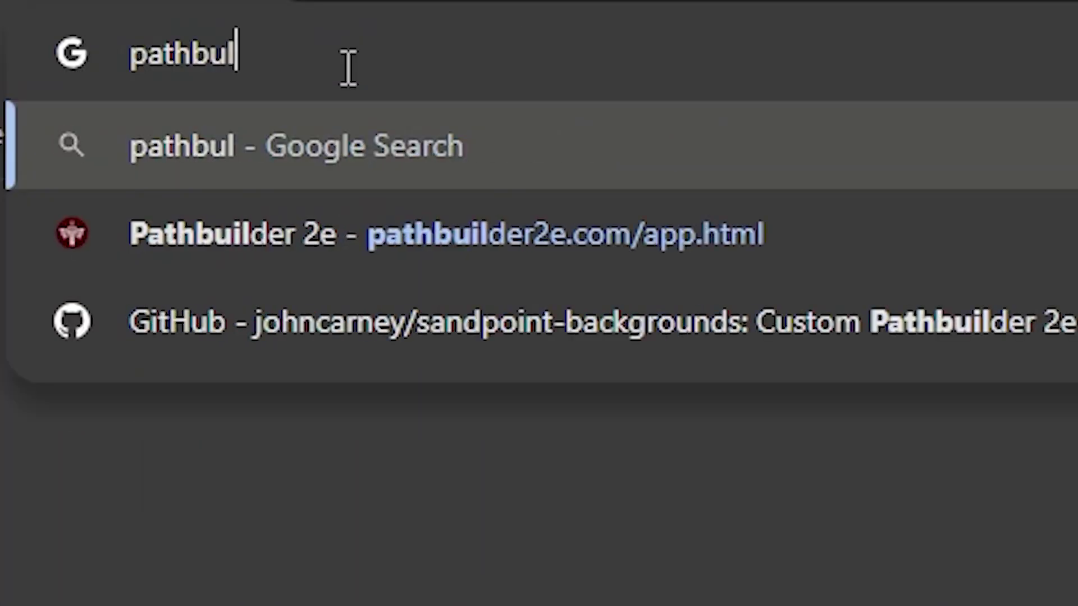
- Load pathbuilder2e.com from the address bar suggestion
key("BackSpace")
key("Down")
key("Down")
key("Down")
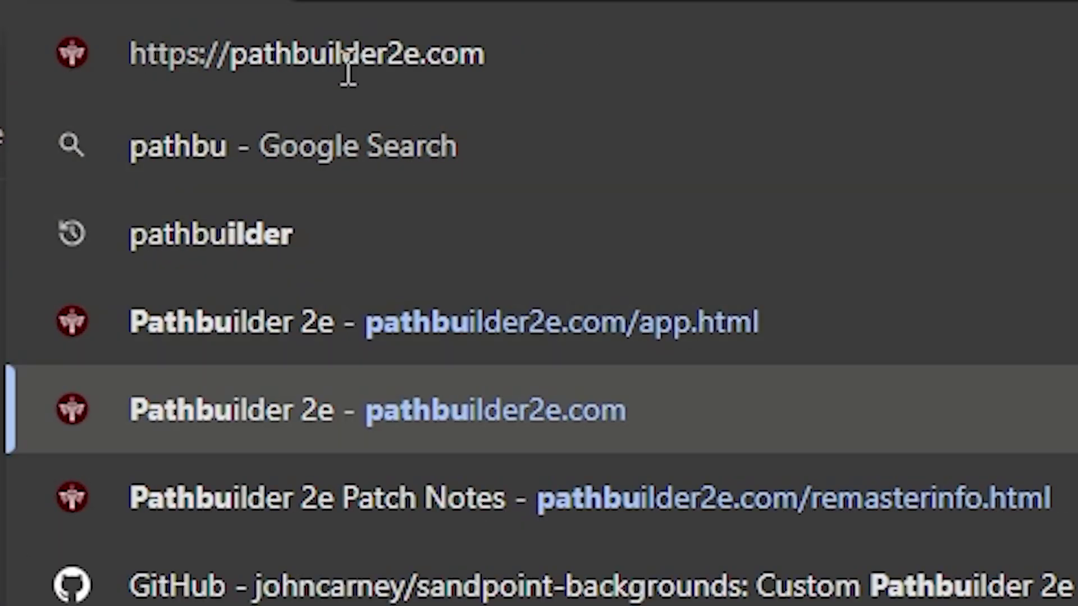
key("Return")
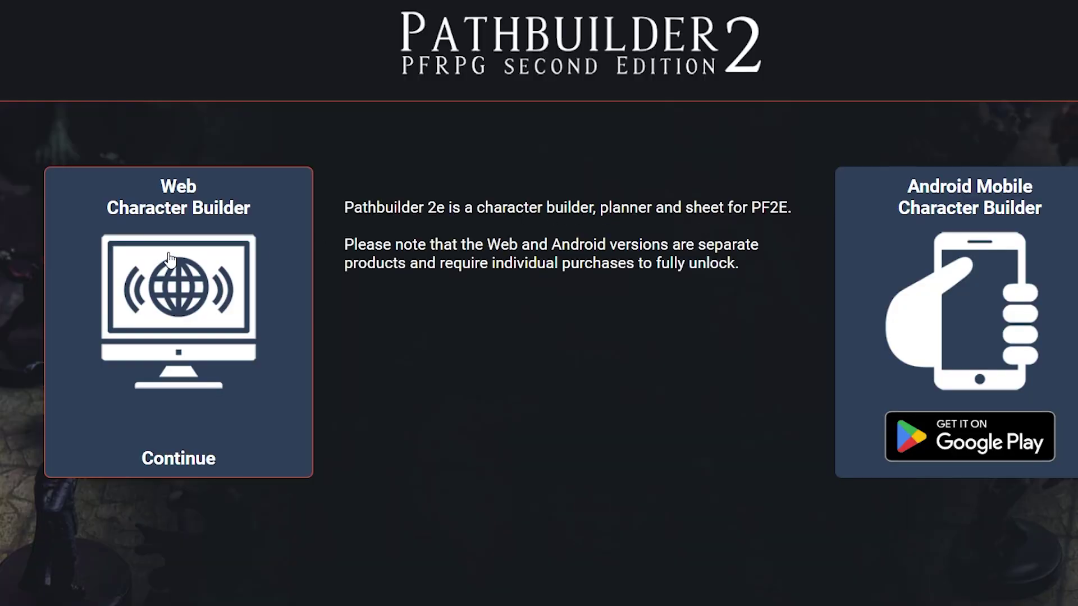
- Launch the web builder, allow storage, and start a new character with default rule options
left_click(168, 252)
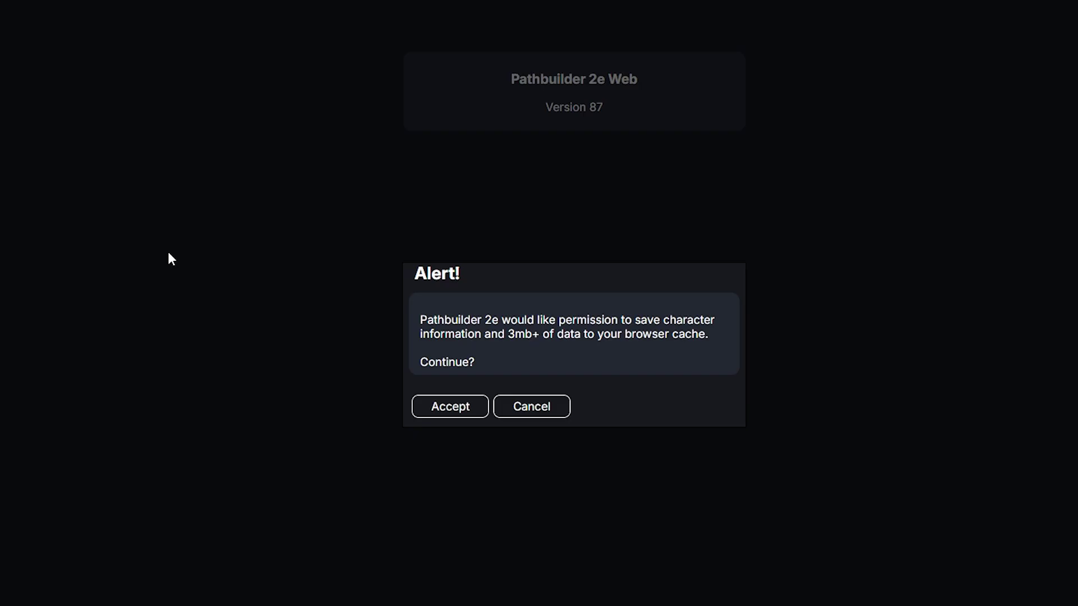
left_click(426, 408)
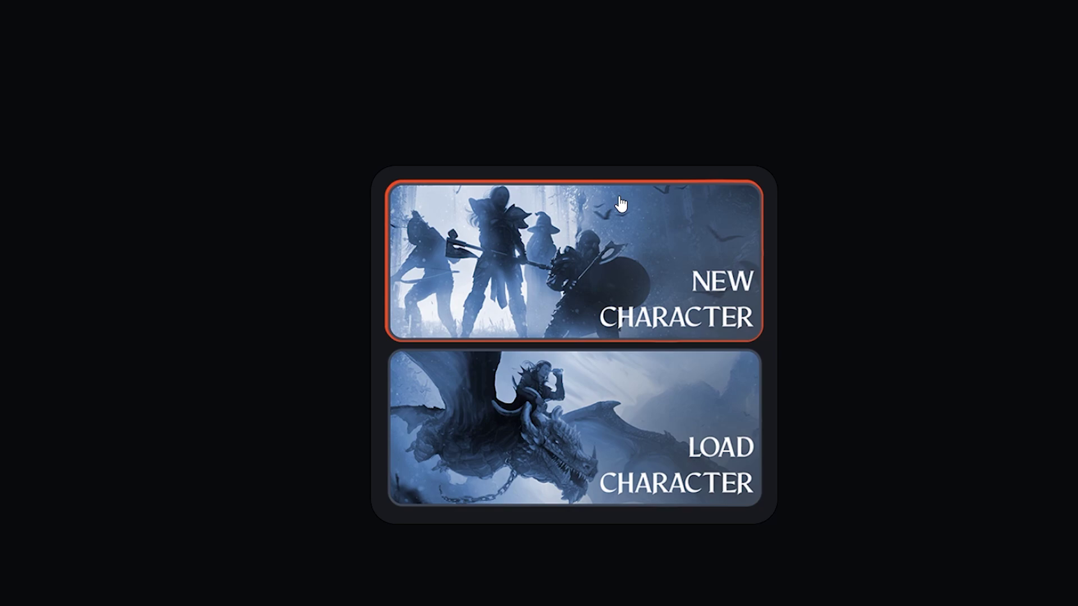
left_click(620, 205)
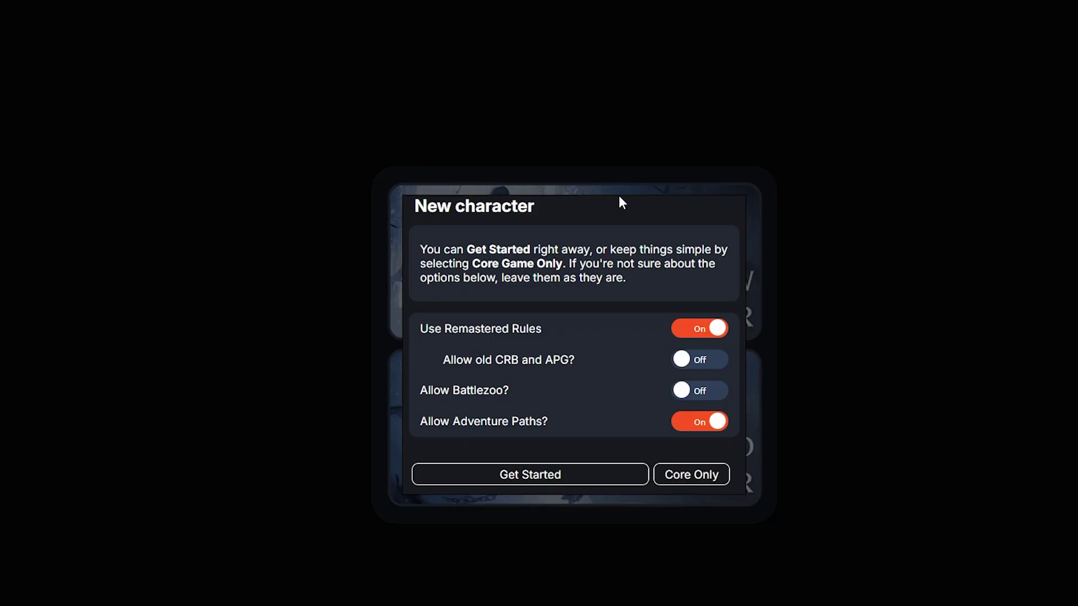
left_click(557, 478)
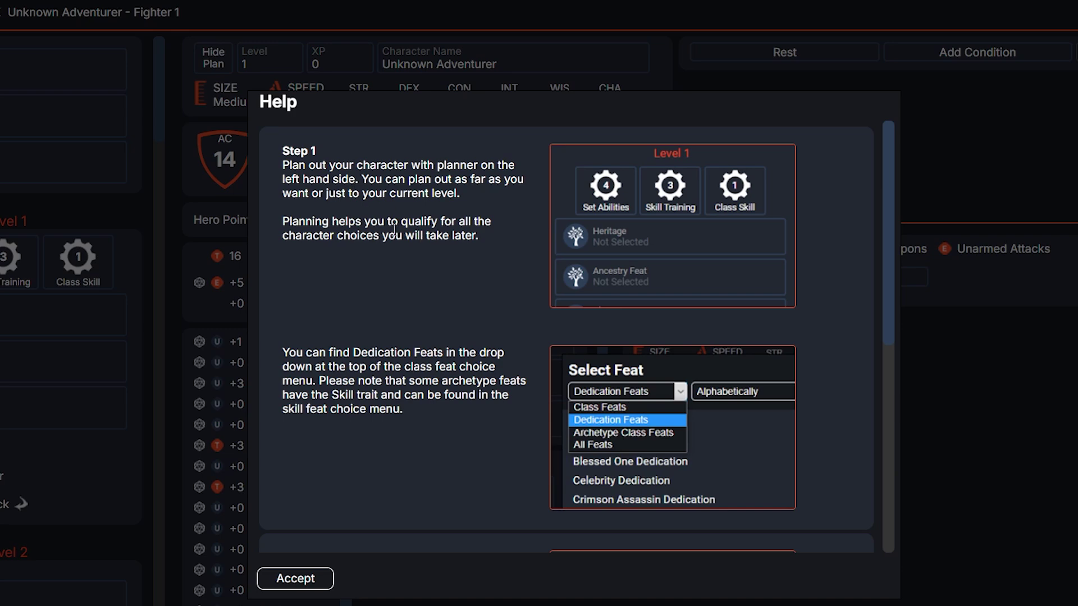
scroll(453, 414, "down", 6)
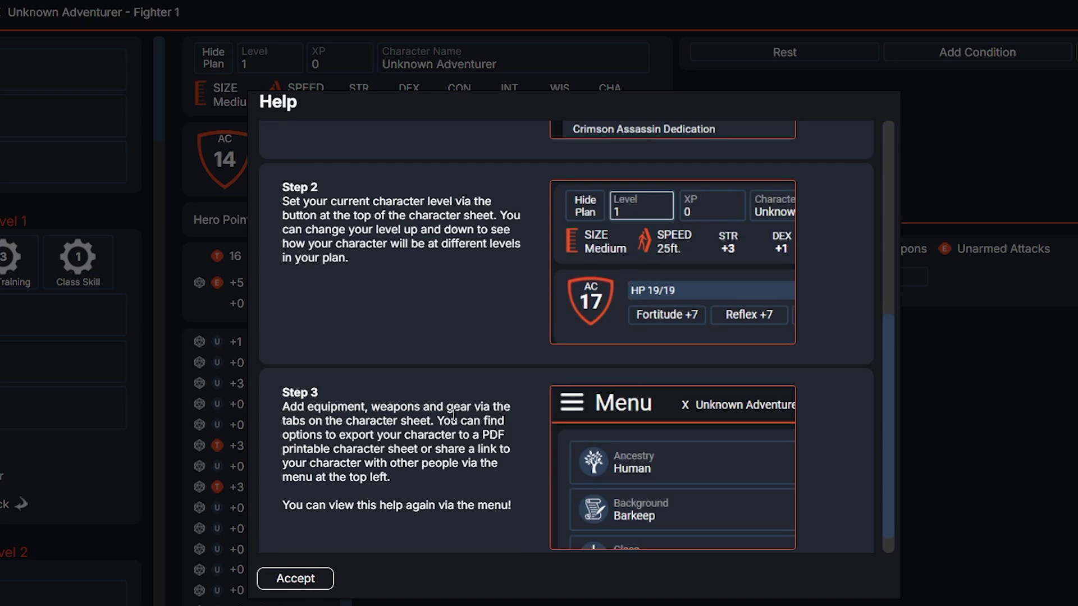
left_click(296, 579)
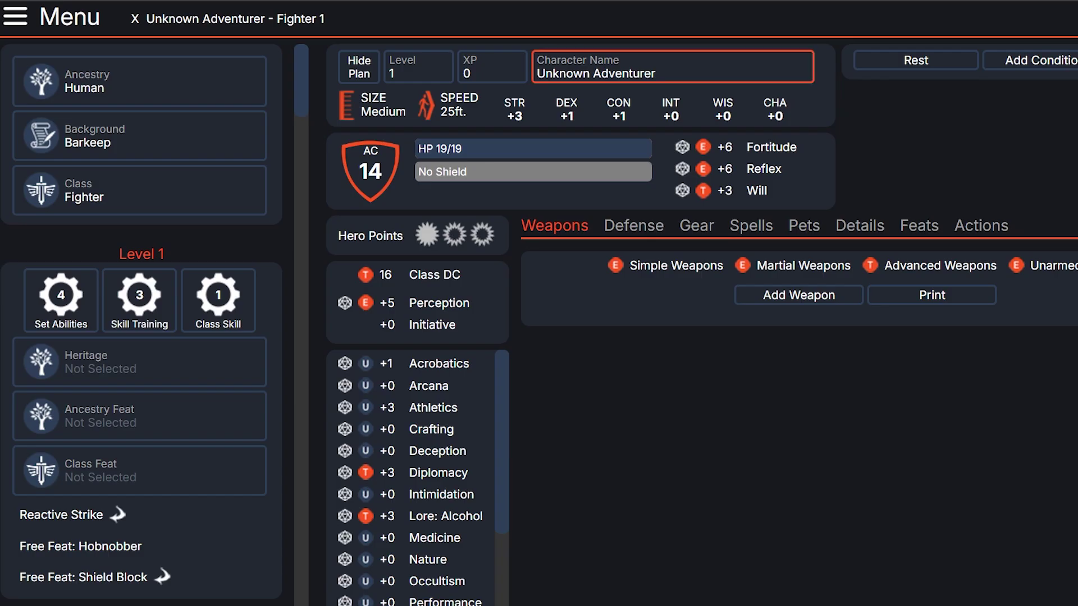
- Name the character 'John Pathfinder'
left_click(539, 70)
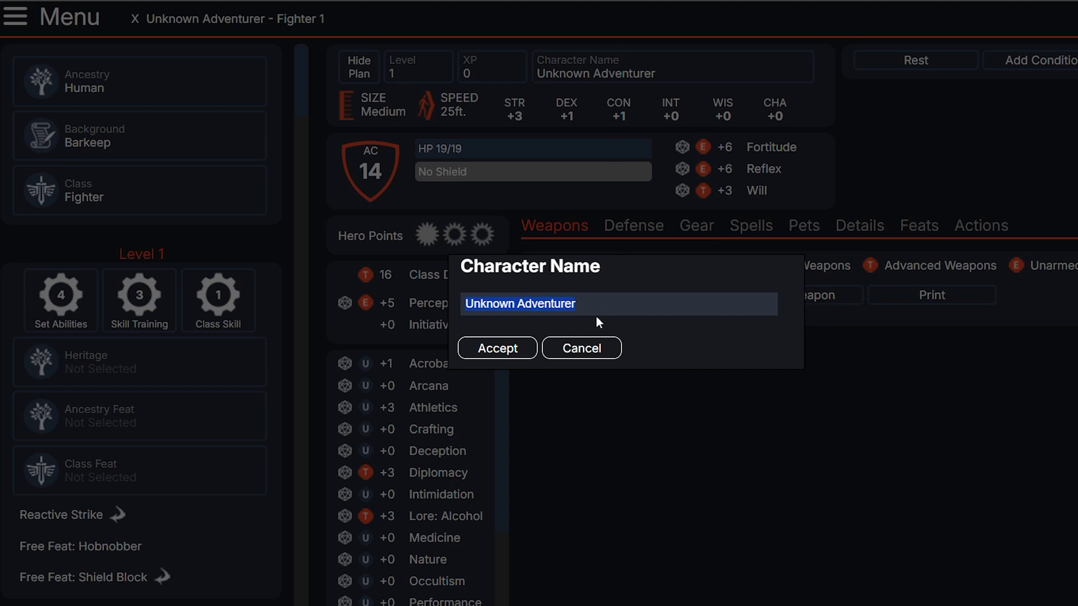
type("John Pa")
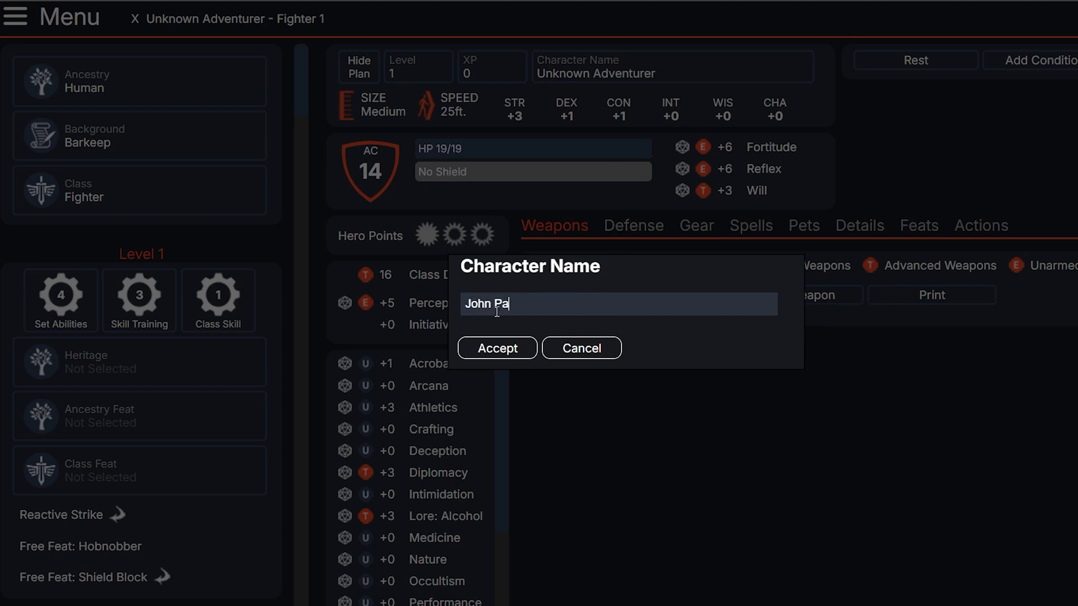
type("thfinder")
key("Return")
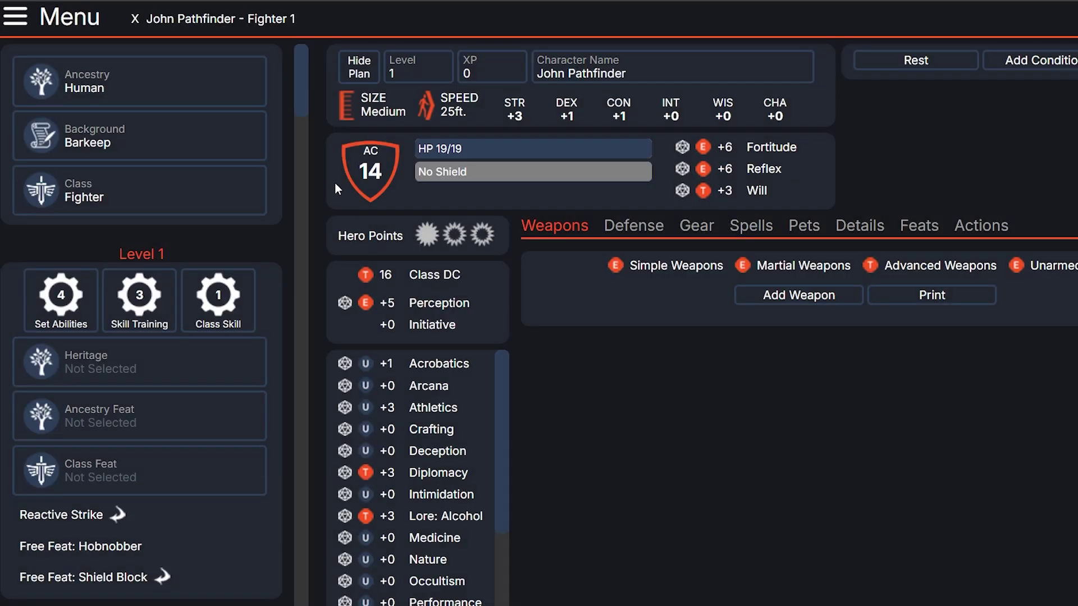
- Browse the common, uncommon, rare and all ancestry lists
left_click(150, 87)
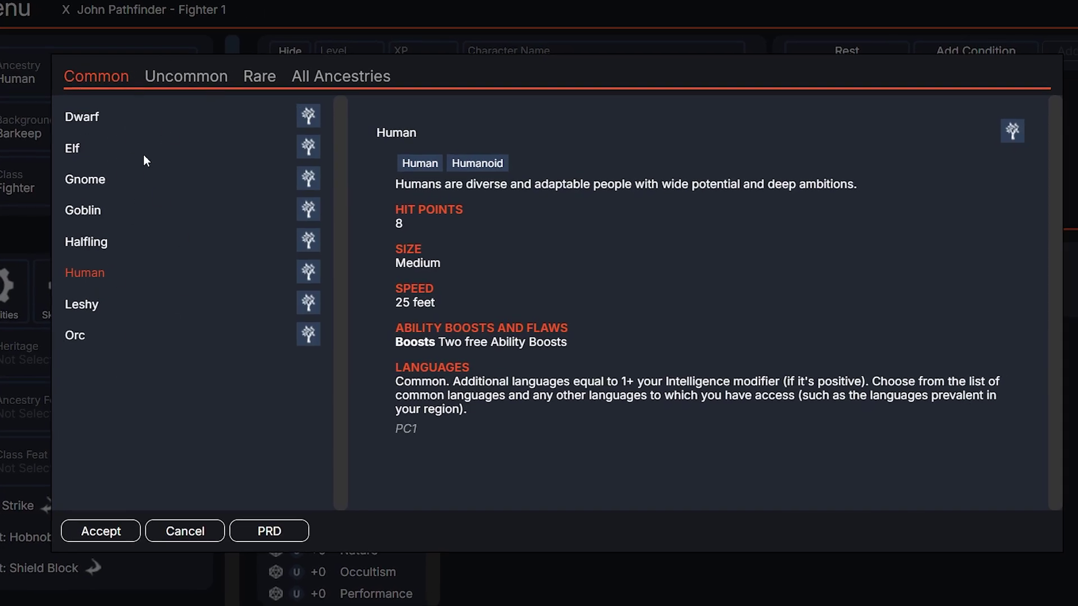
left_click(157, 90)
left_click(253, 84)
left_click(325, 83)
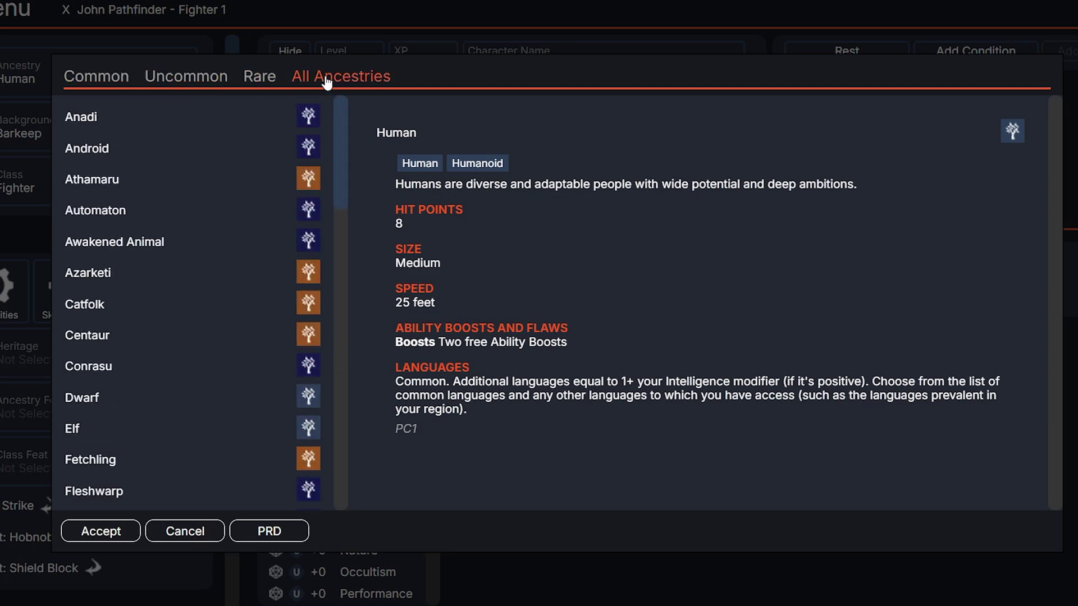
left_click(165, 88)
left_click(165, 88)
left_click(168, 84)
left_click(168, 83)
left_click(274, 83)
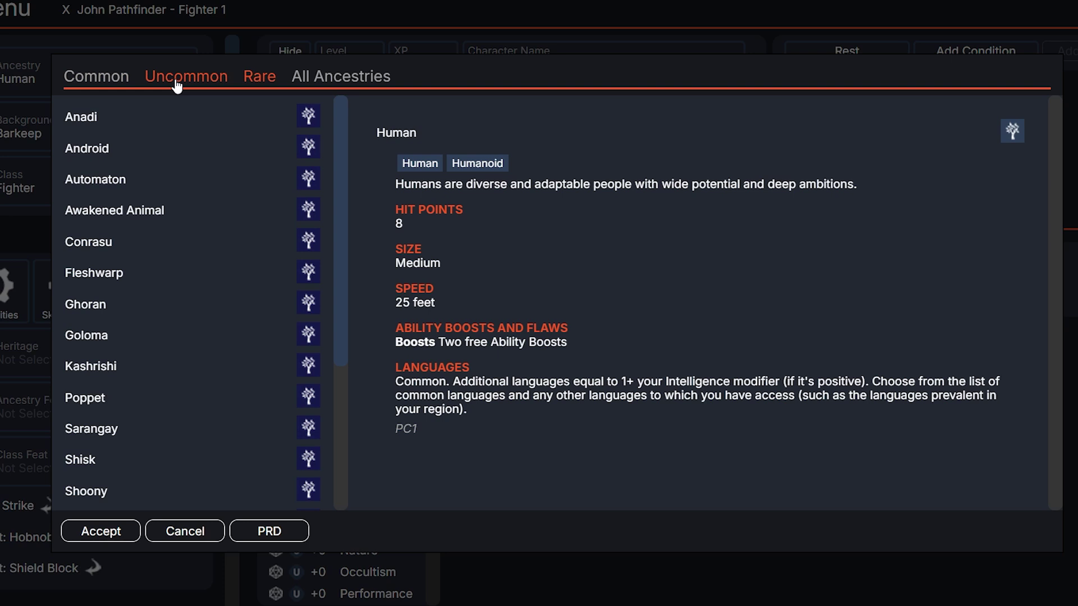
left_click(114, 84)
left_click(187, 84)
left_click(110, 85)
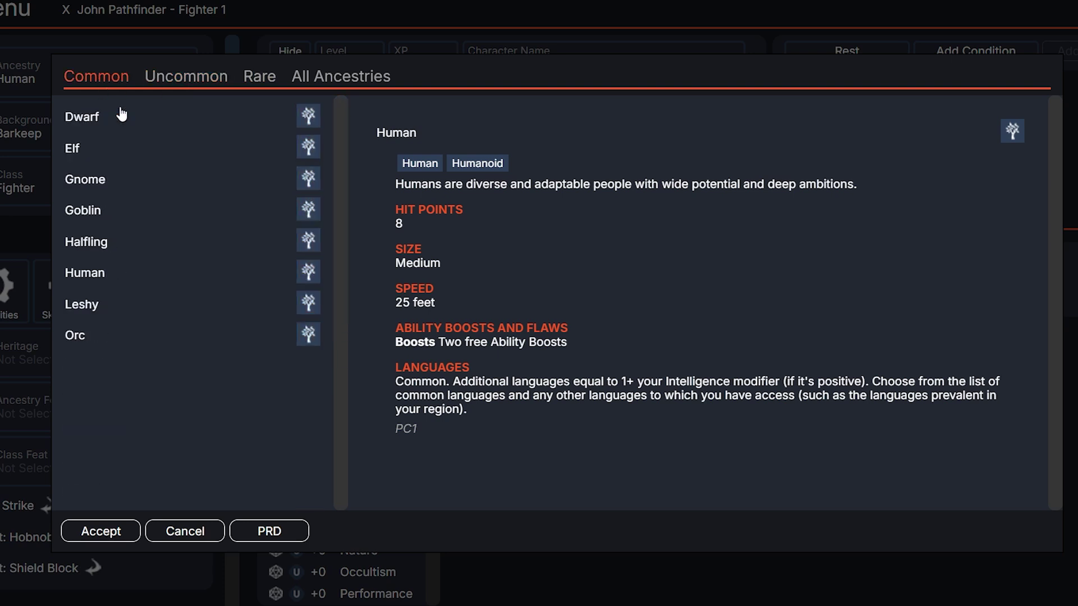
- Keep Human as the ancestry and view its Archives of Nethys rules page
left_click(96, 308)
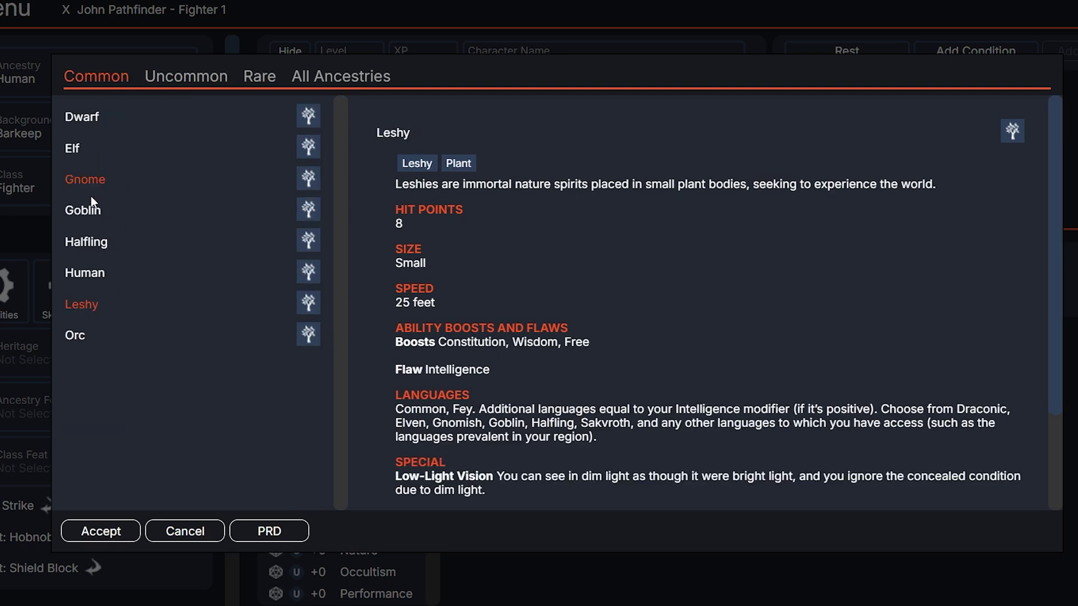
left_click(100, 275)
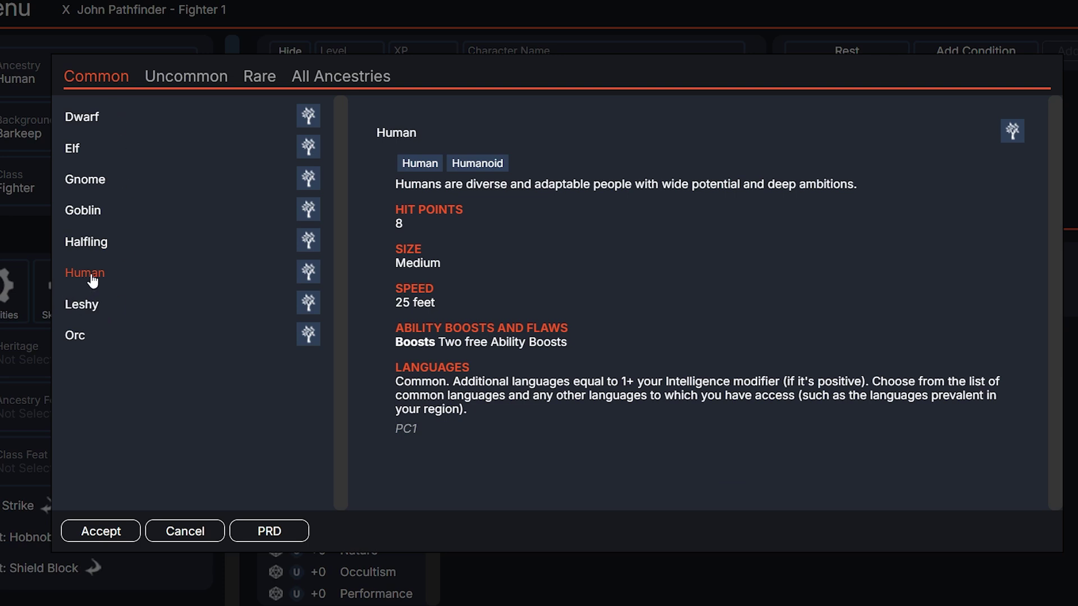
left_click(271, 537)
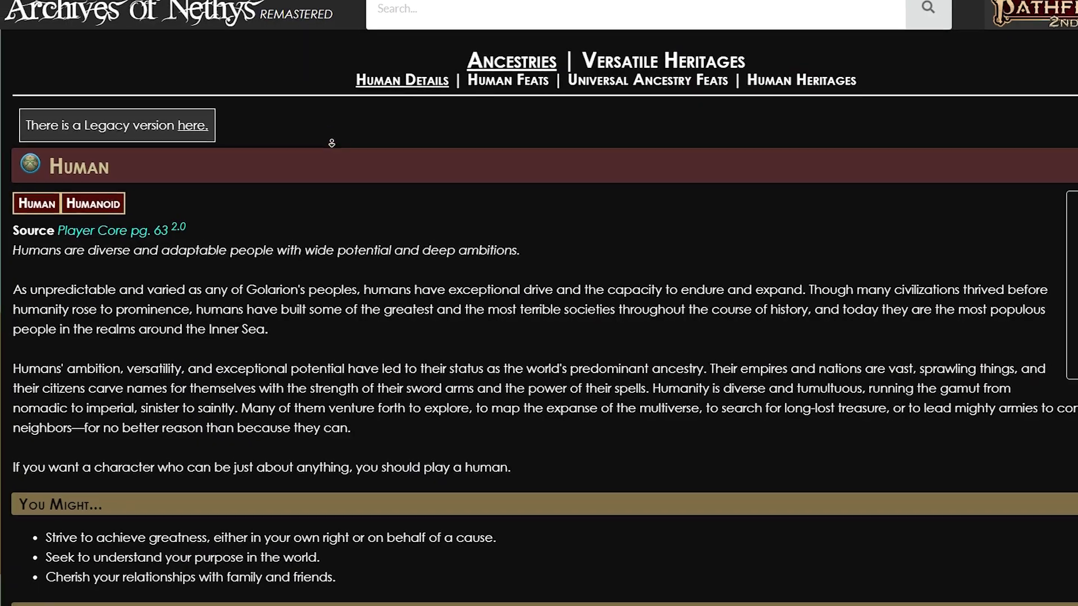
scroll(330, 135, "down", 15)
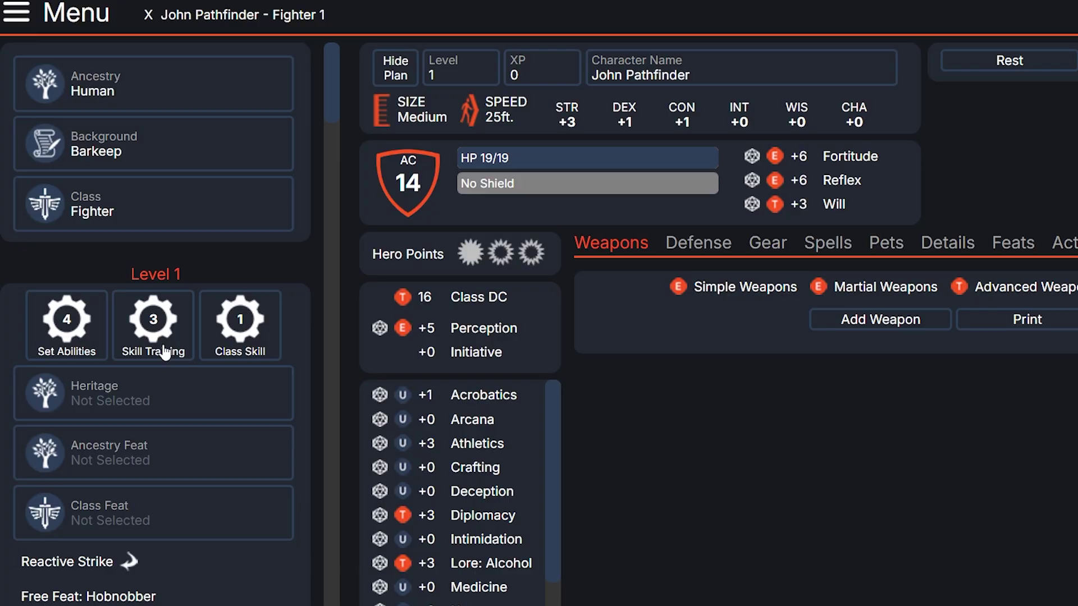
- Filter the background list to backgrounds that boost Strength
left_click(257, 136)
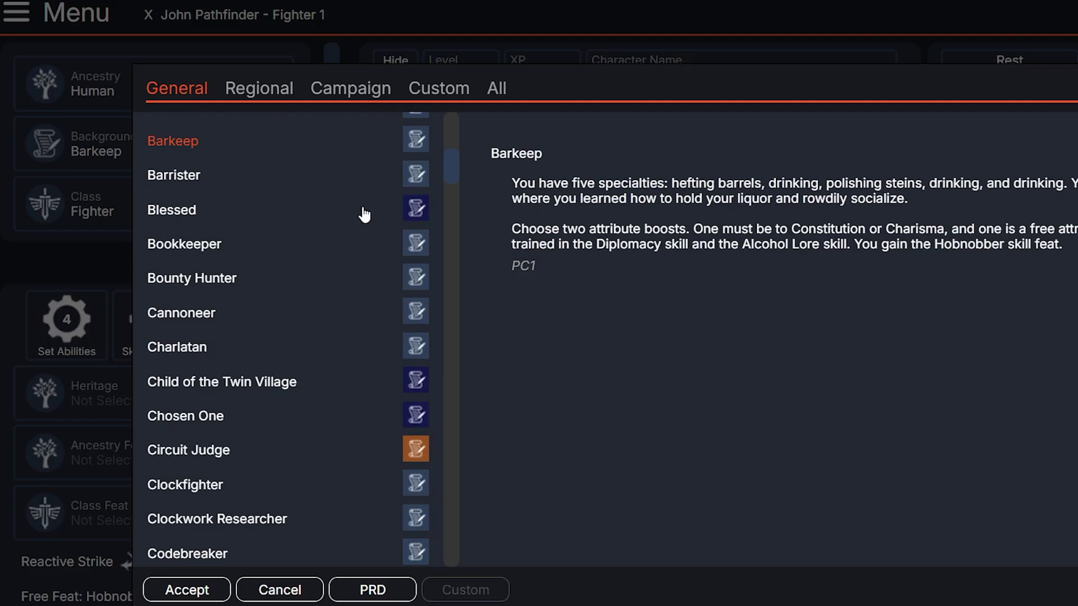
scroll(470, 232, "down", 7)
left_click_drag(455, 232, 458, 316)
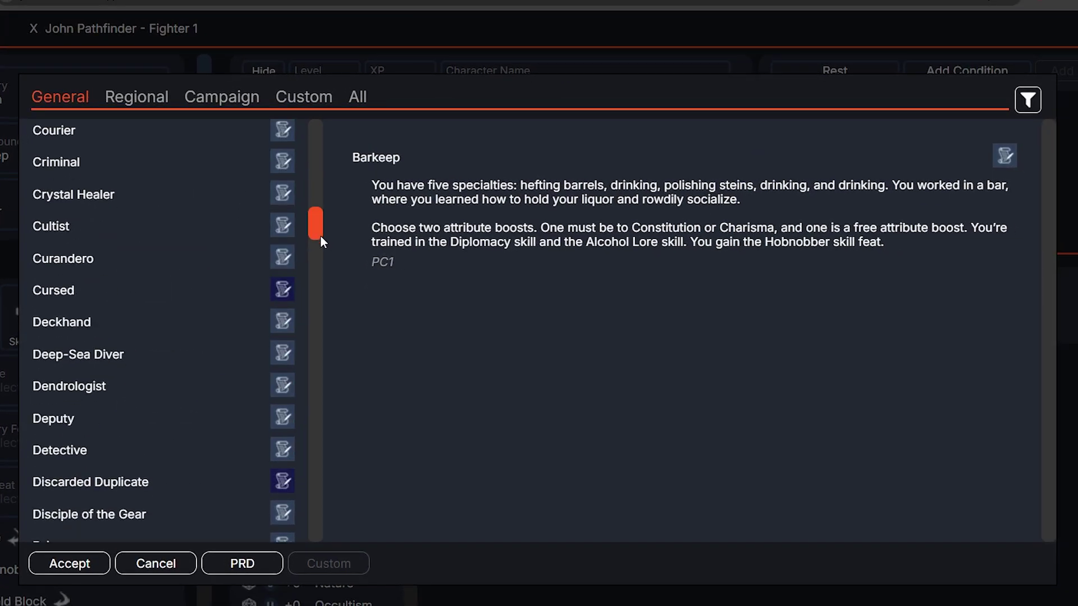
left_click_drag(323, 311, 315, 545)
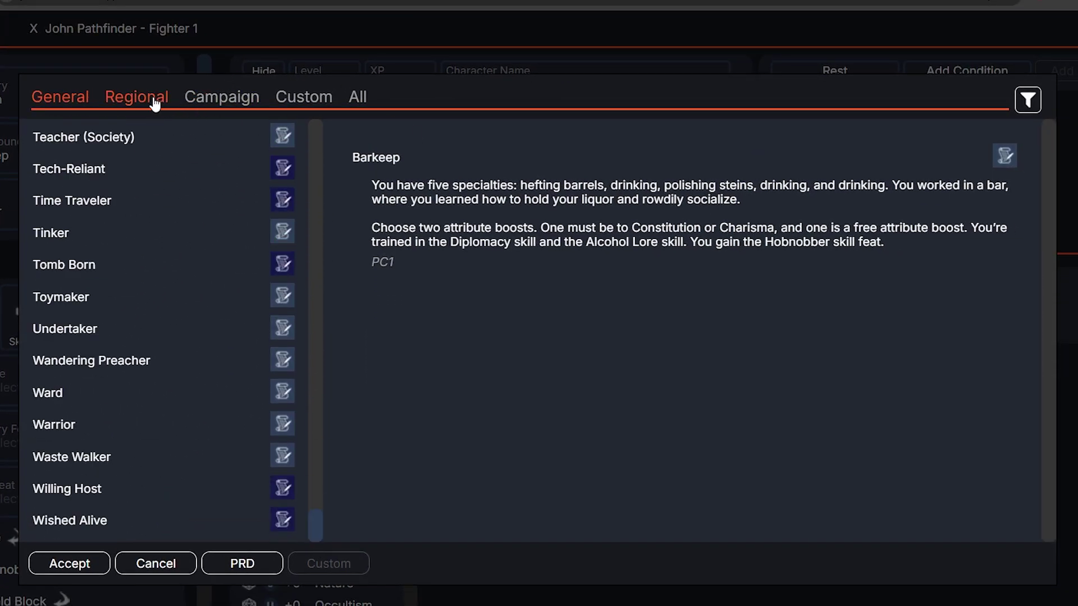
left_click(1029, 101)
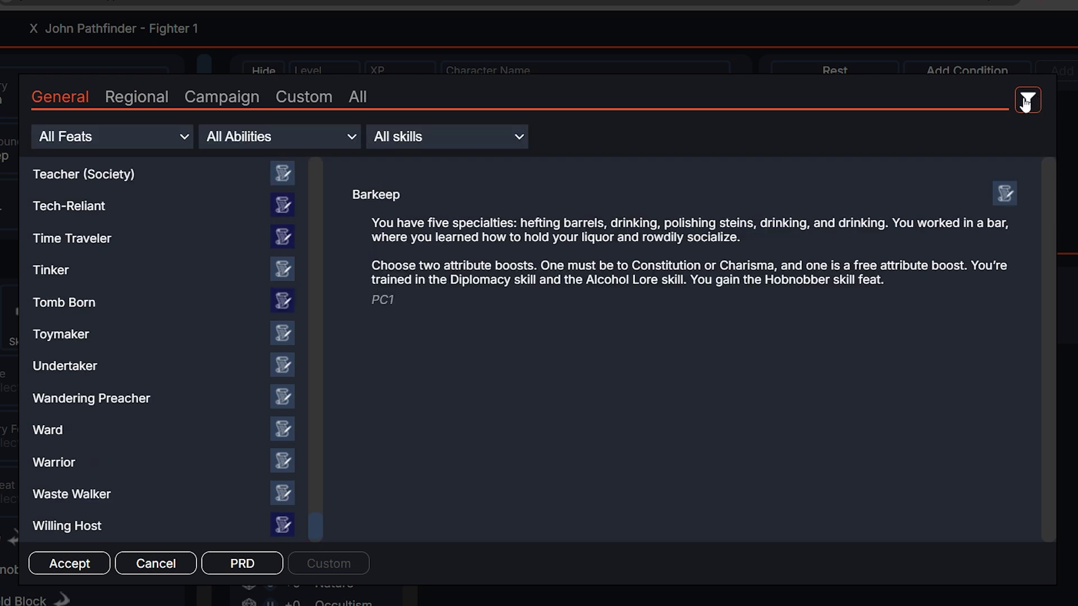
left_click(314, 143)
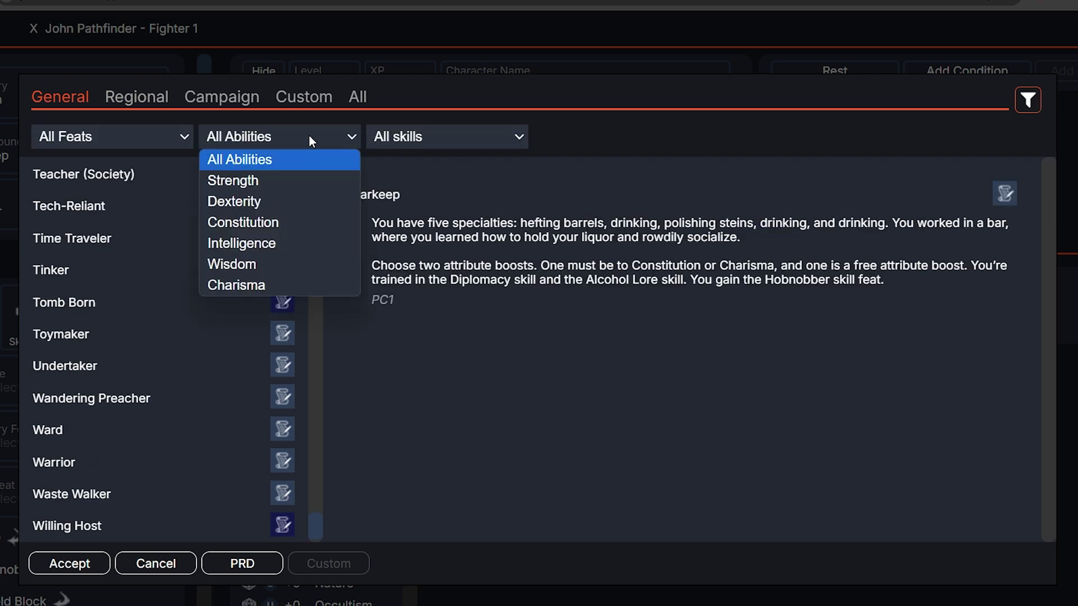
left_click(302, 179)
left_click_drag(312, 210, 306, 371)
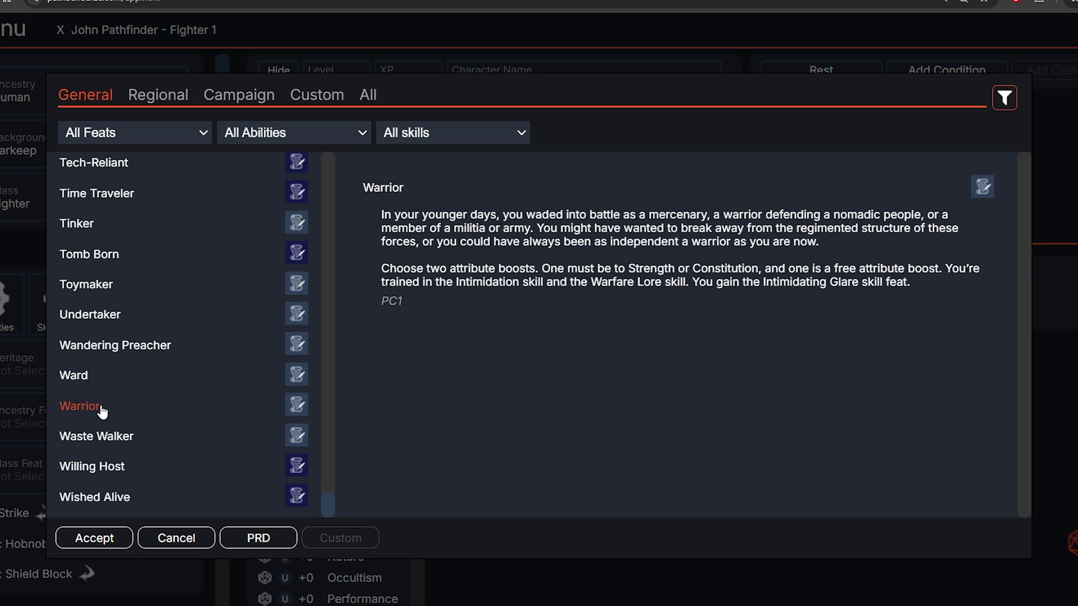
- Check Warrior's rules on Archives of Nethys and accept it as the background
left_click(264, 542)
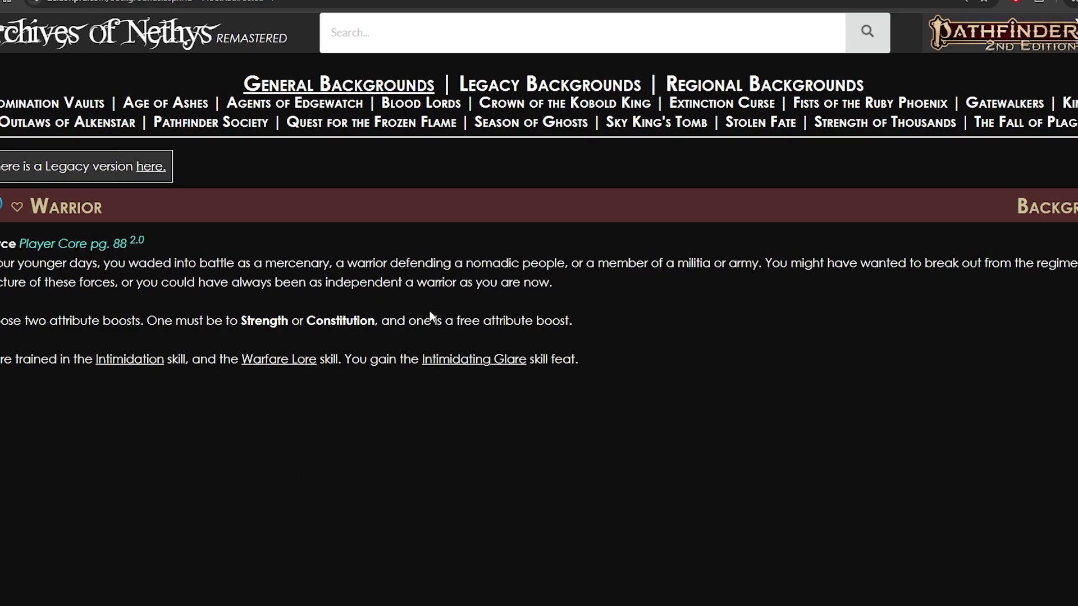
mouse_move(458, 366)
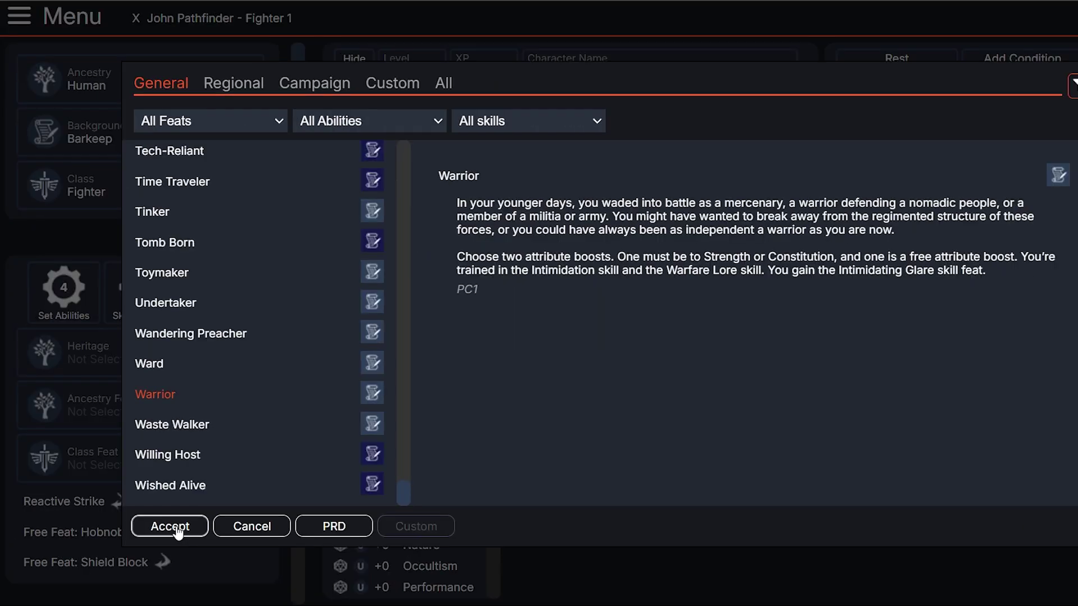
left_click(178, 527)
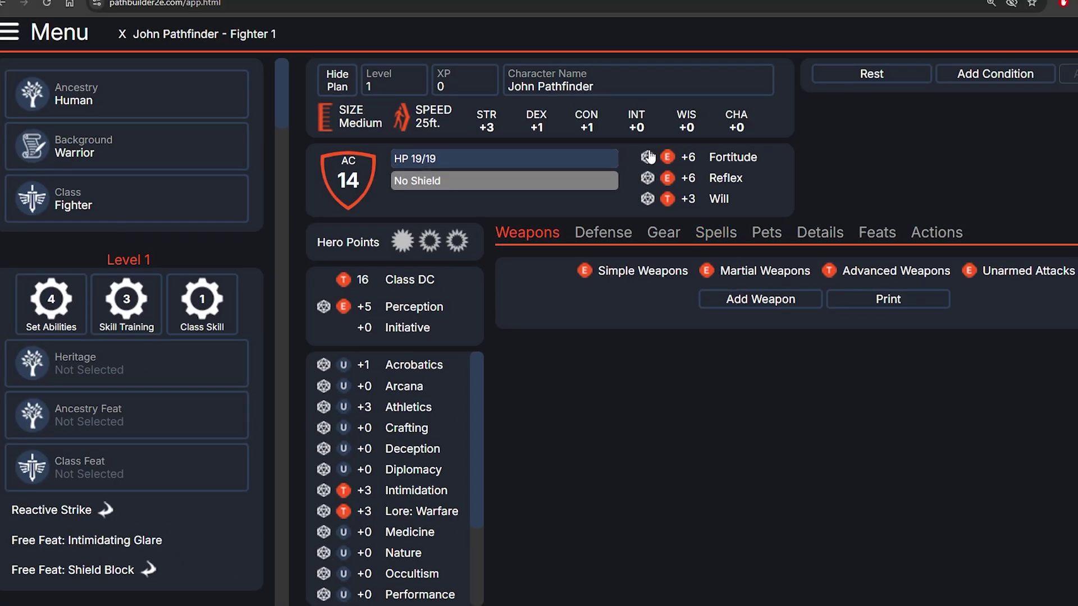
- Compare the core and expanded class lists and keep Fighter as the class
left_click(139, 212)
scroll(191, 277, "up", 3)
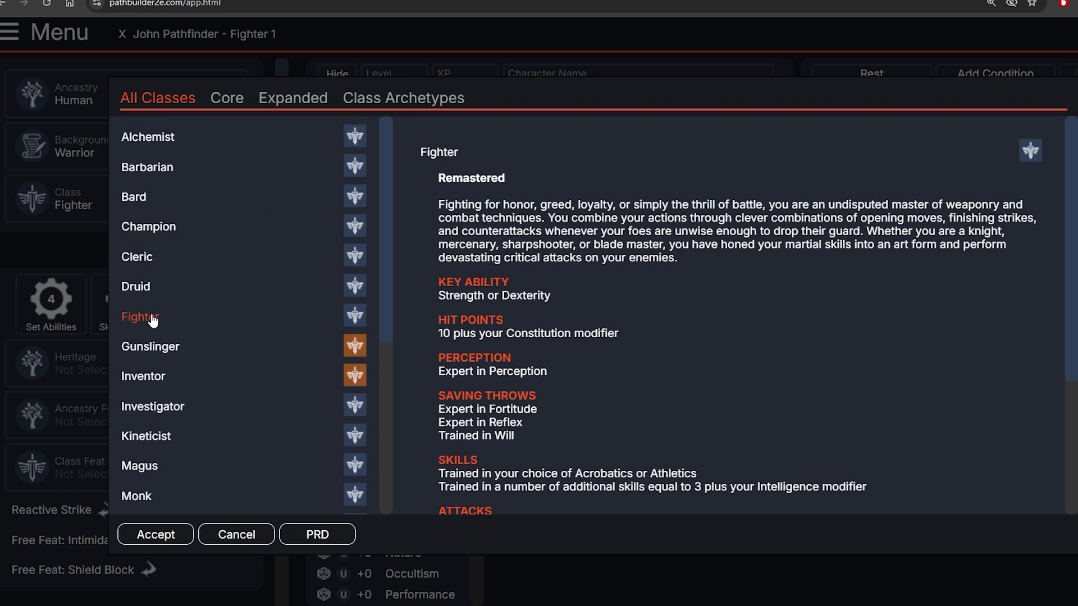
left_click(227, 99)
left_click(279, 101)
scroll(265, 306, "down", 2)
scroll(264, 301, "up", 2)
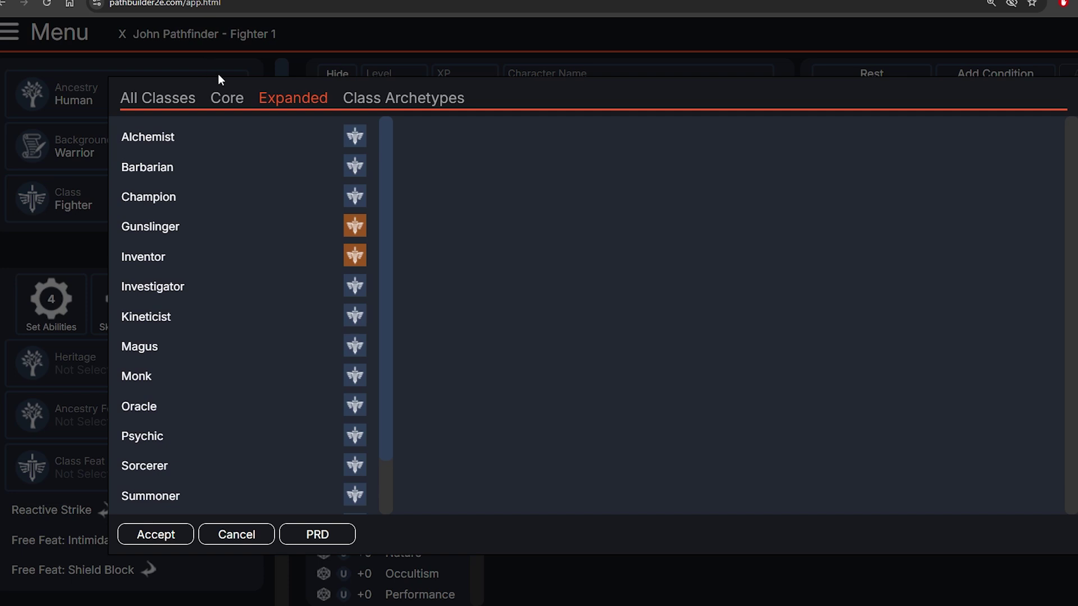
left_click(235, 101)
left_click(185, 98)
scroll(191, 275, "down", 5)
scroll(161, 321, "up", 5)
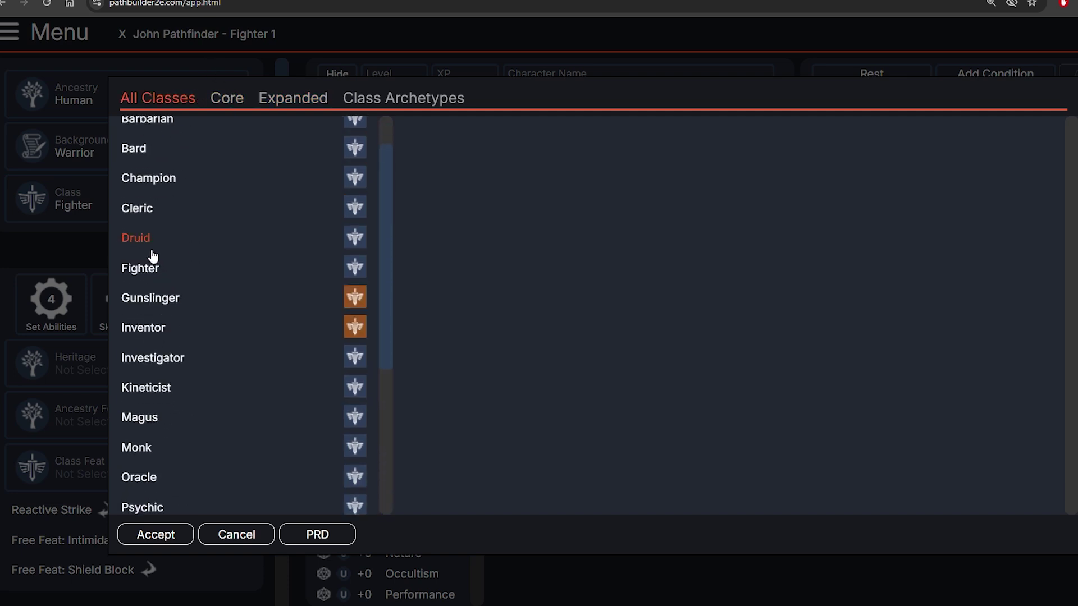
left_click(152, 272)
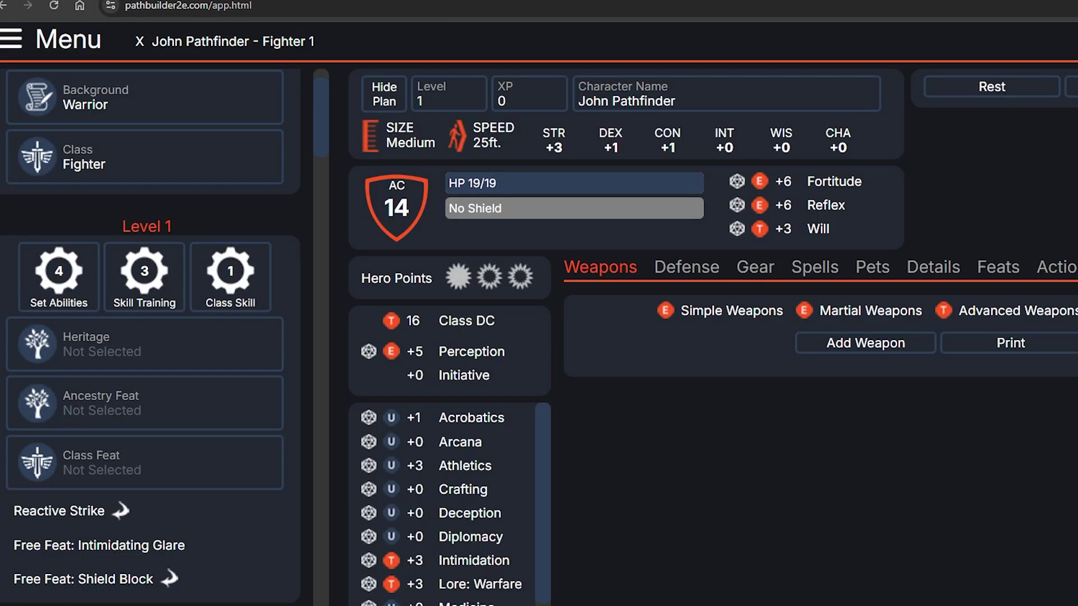
- Set the ancestry boost to Constitution and free boosts to STR, DEX, CON and WIS
left_click(59, 274)
left_click(622, 219)
left_click(648, 286)
left_click(629, 290)
left_click(640, 312)
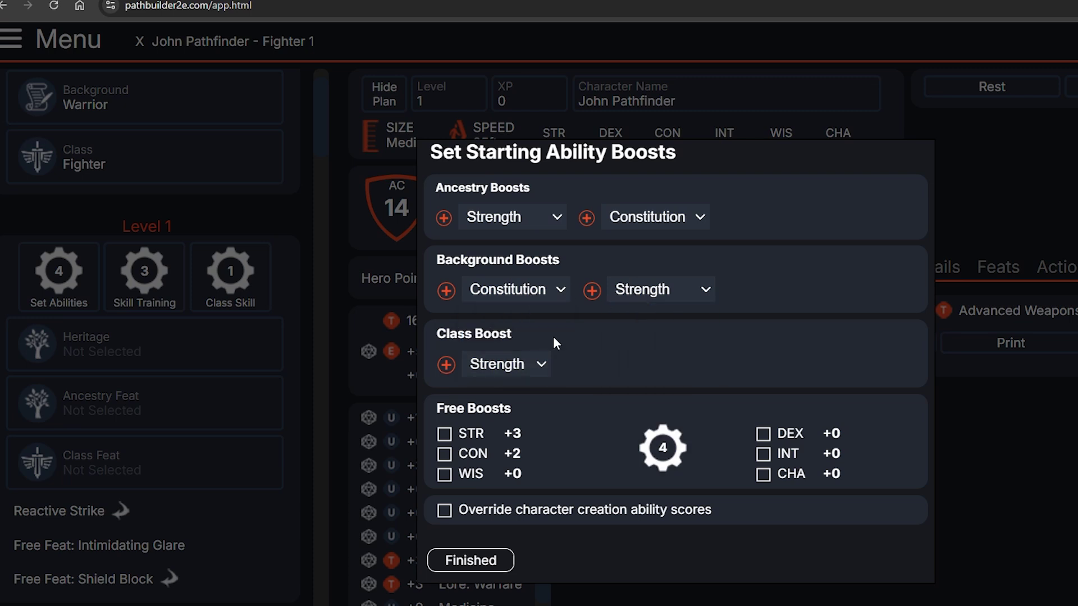
left_click(445, 435)
left_click(764, 434)
left_click(444, 454)
left_click(444, 474)
left_click(471, 560)
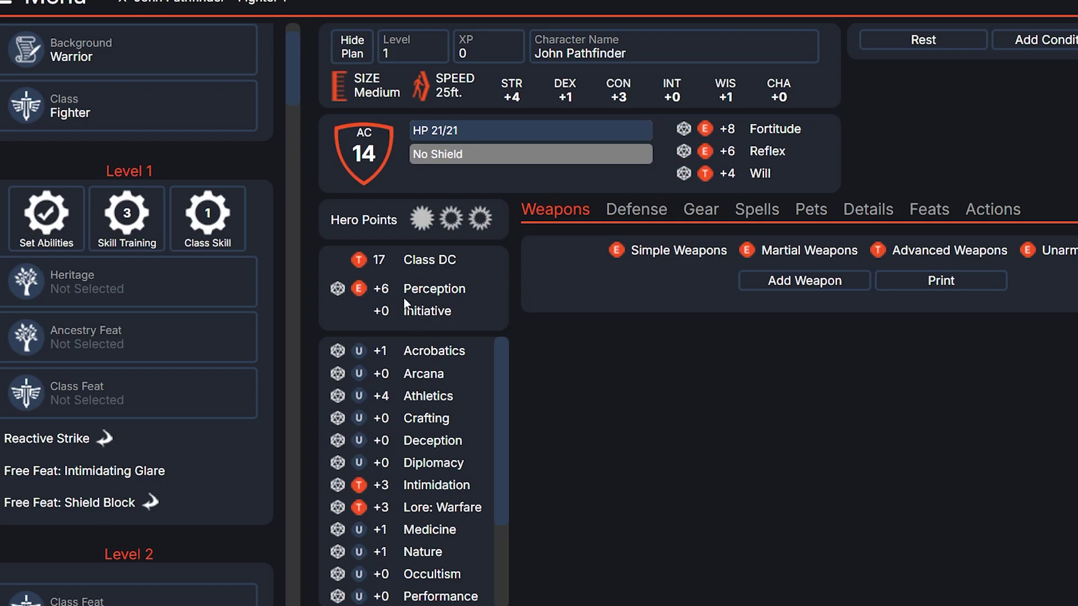
scroll(280, 325, "up", 2)
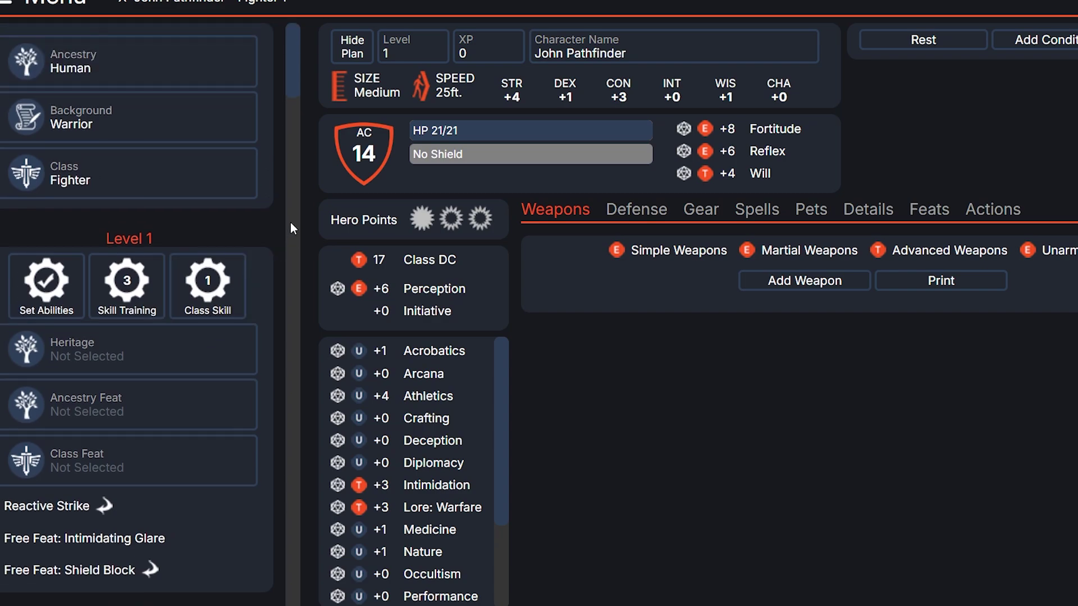
- Train Athletics as the class skill, plus Society, Medicine and Diplomacy
left_click(218, 285)
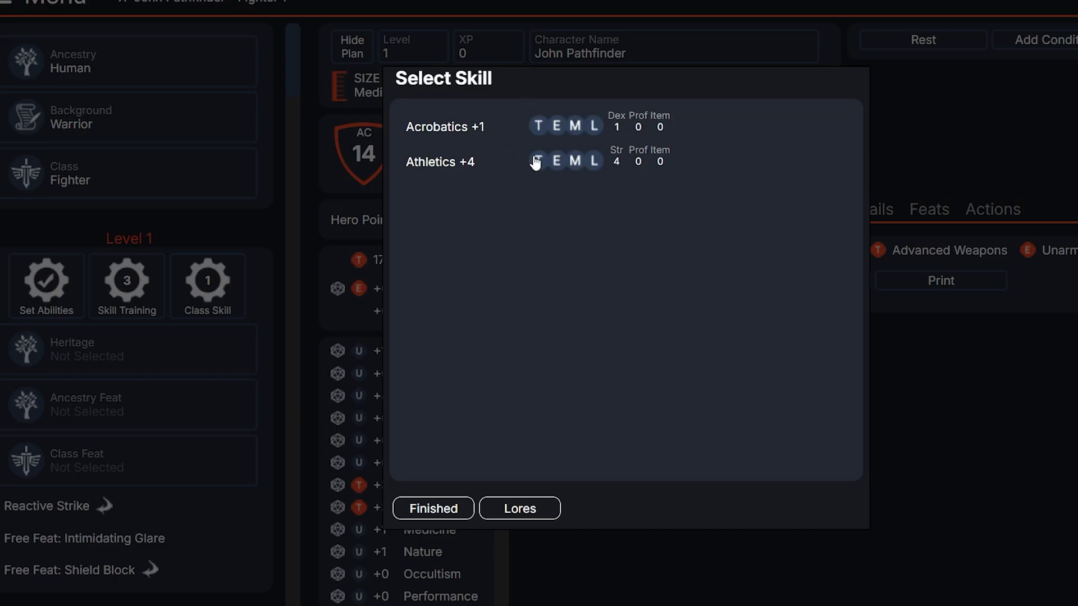
left_click(538, 160)
left_click(434, 508)
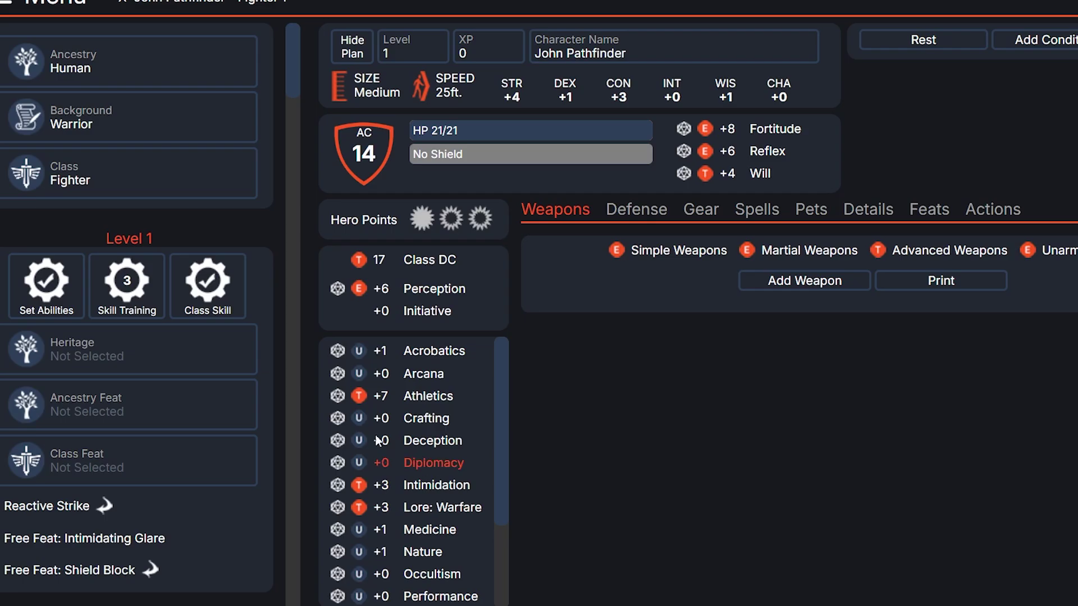
left_click(127, 283)
scroll(476, 212, "down", 4)
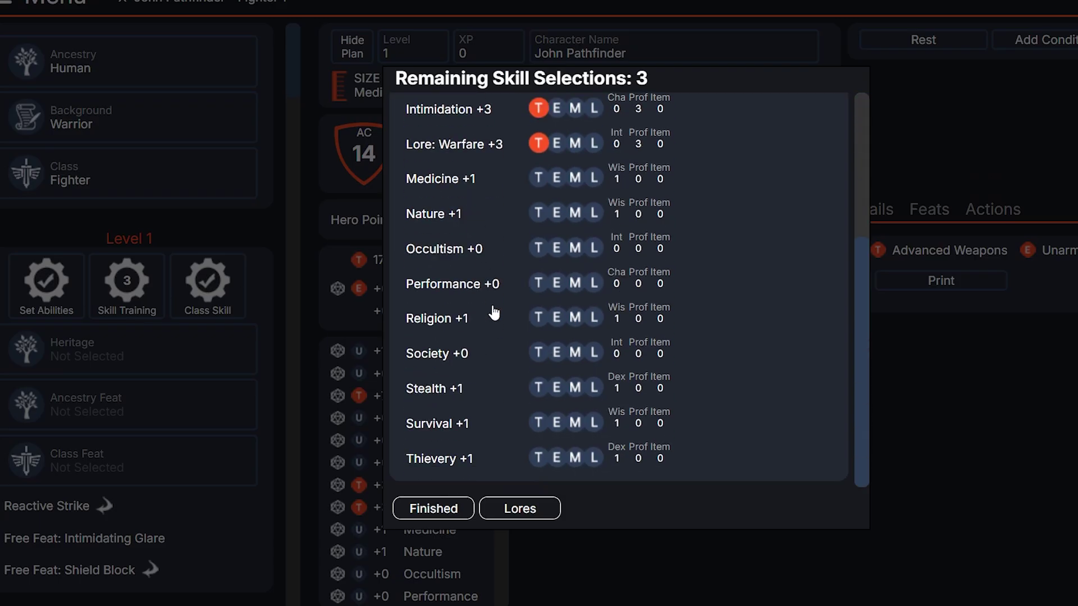
left_click(537, 353)
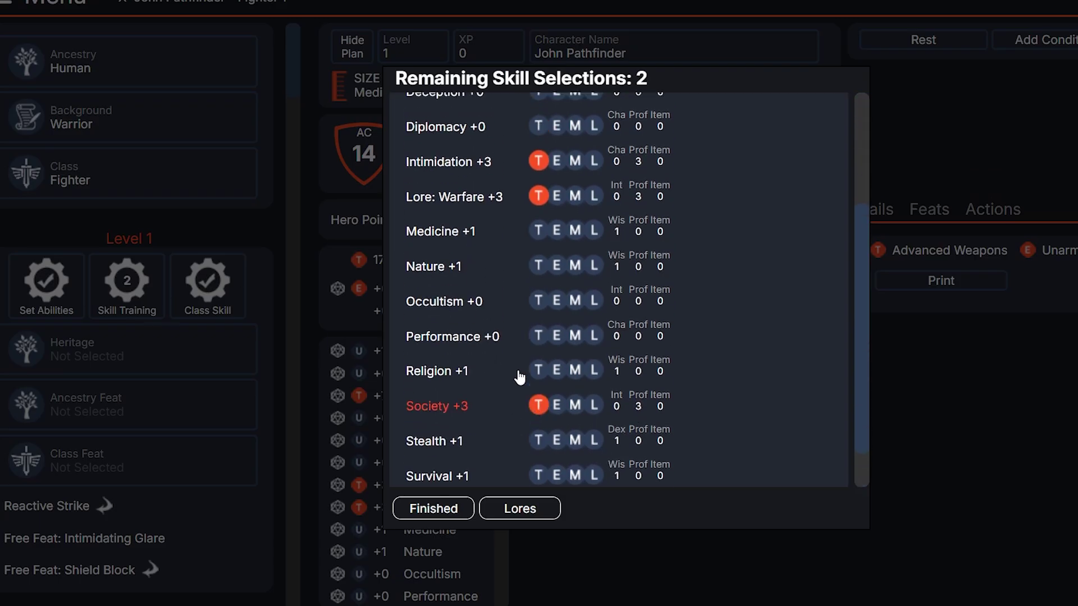
left_click(538, 381)
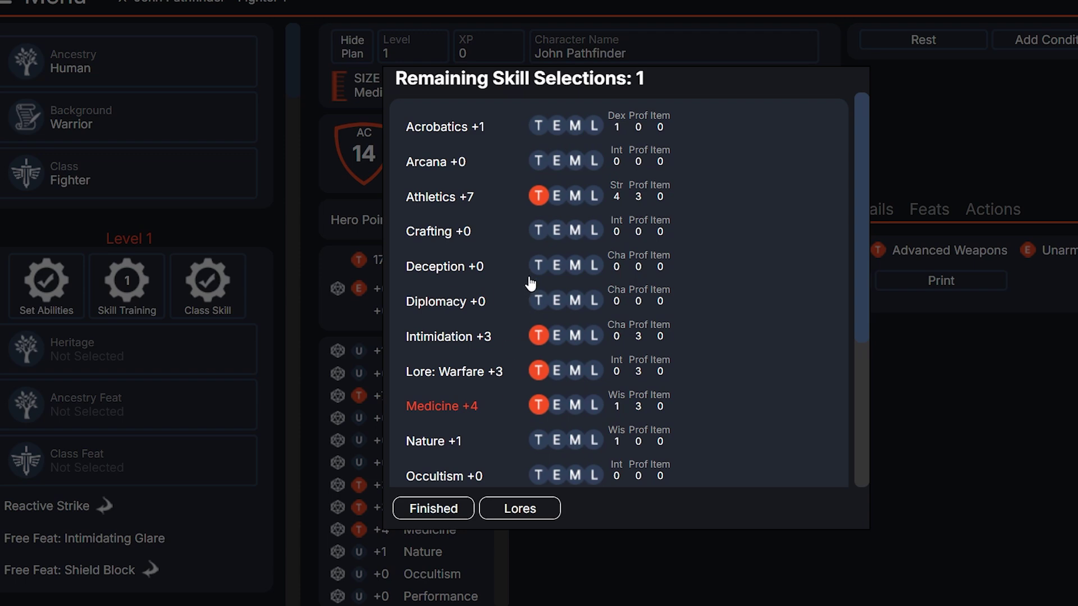
left_click(538, 301)
left_click(449, 508)
scroll(207, 261, "down", 1)
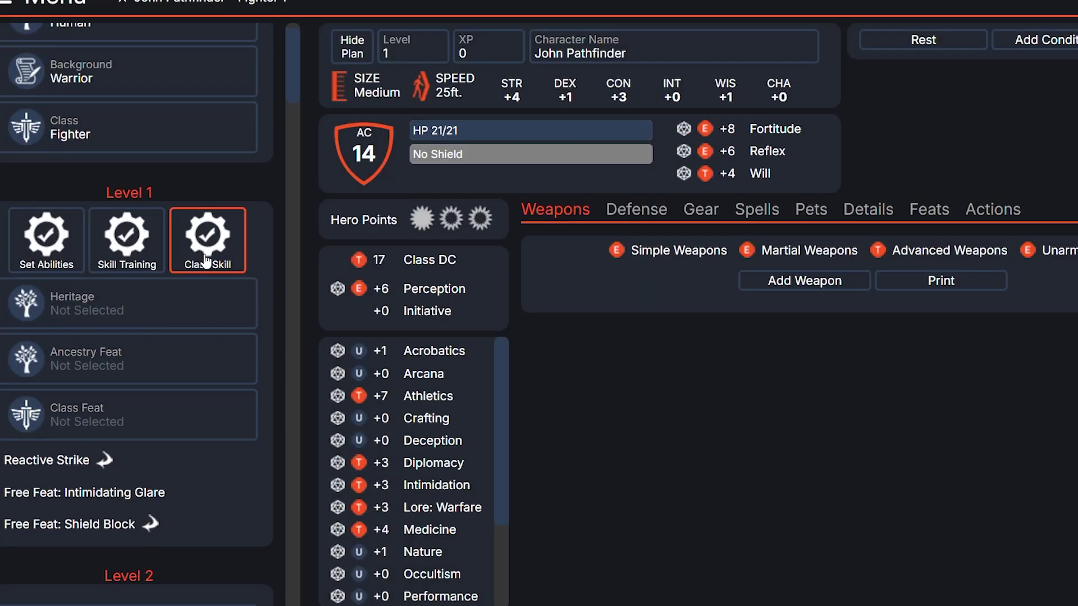
scroll(206, 261, "down", 2)
- Add Pathfinding Lore as a lore skill
left_click(127, 150)
left_click(438, 516)
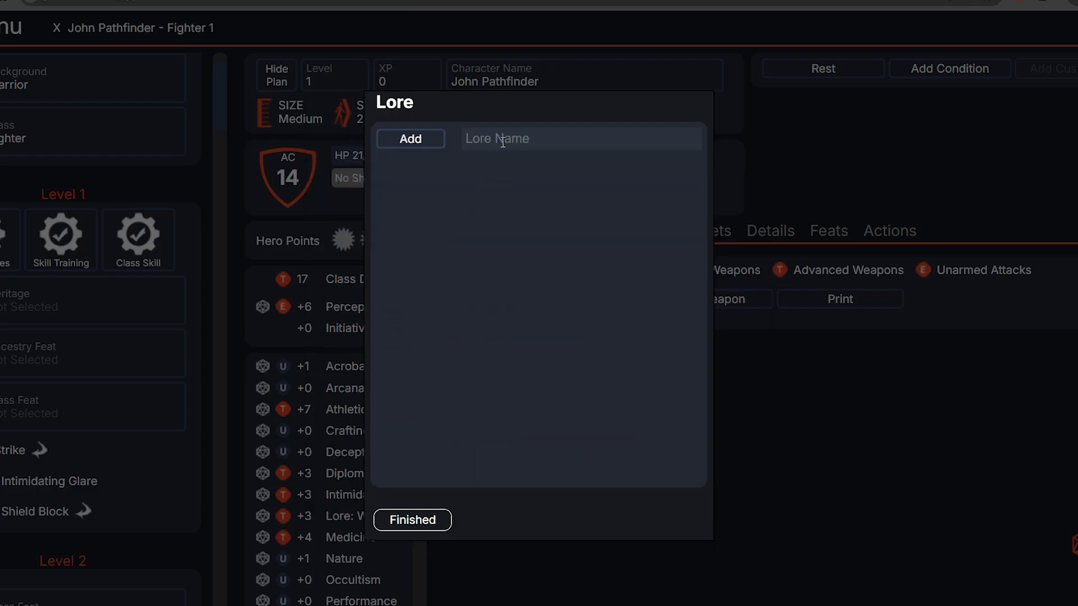
type("Pathfinding Lore")
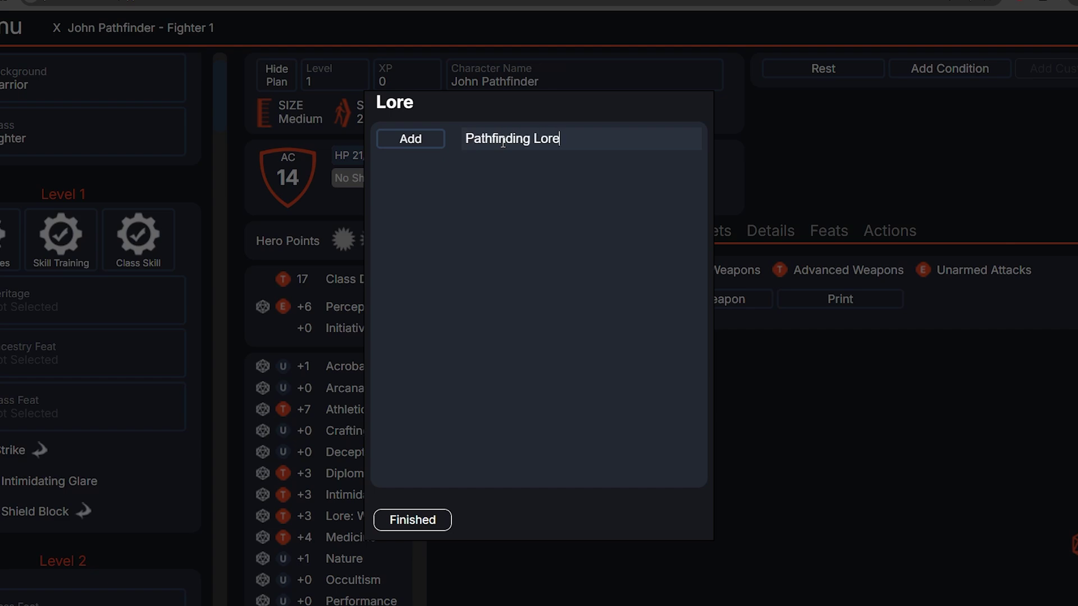
left_click(410, 138)
left_click(428, 520)
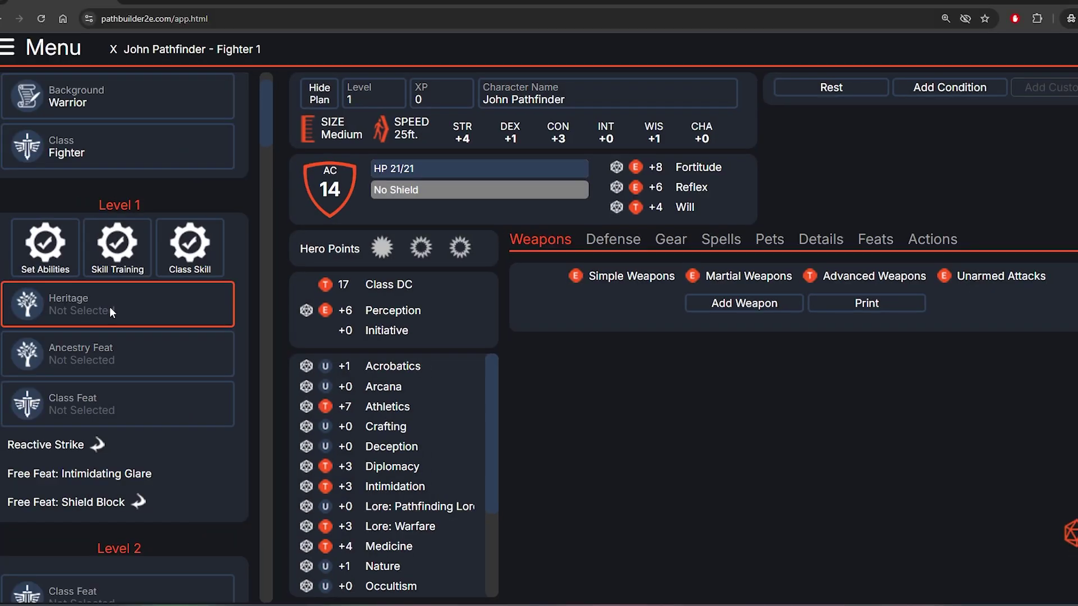
- Keep Versatile Human as the heritage after previewing uncommon and rare heritages
left_click(110, 310)
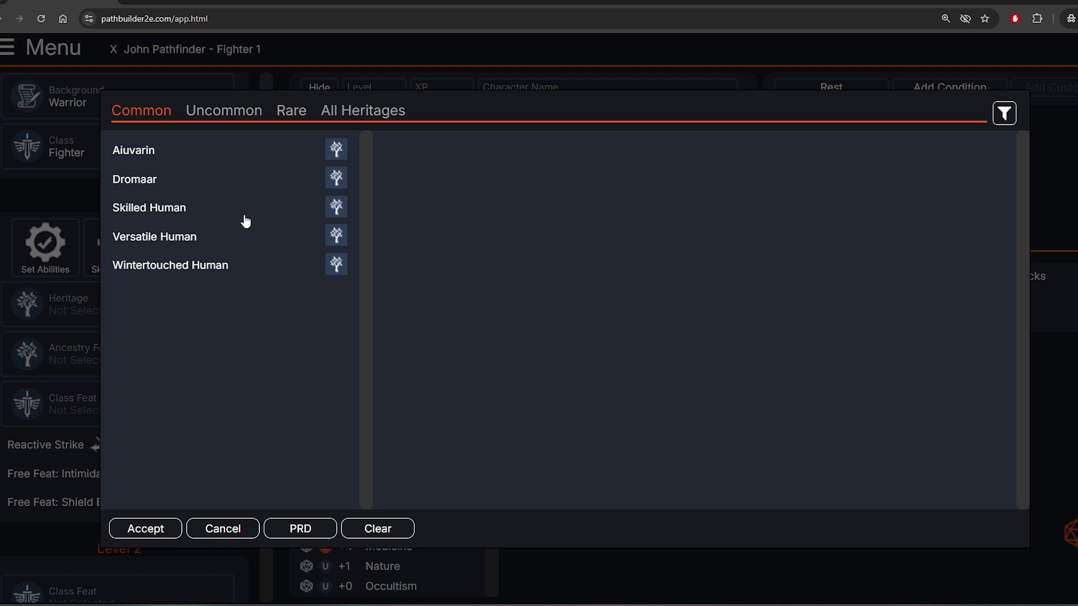
left_click(173, 241)
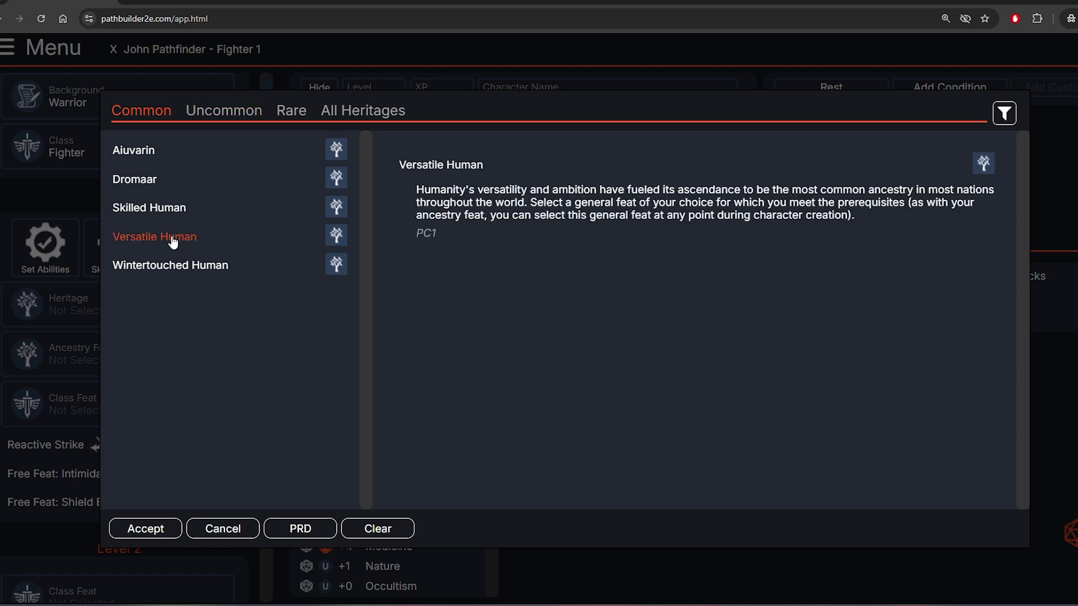
left_click(147, 528)
left_click(85, 304)
left_click(224, 110)
scroll(185, 275, "down", 2)
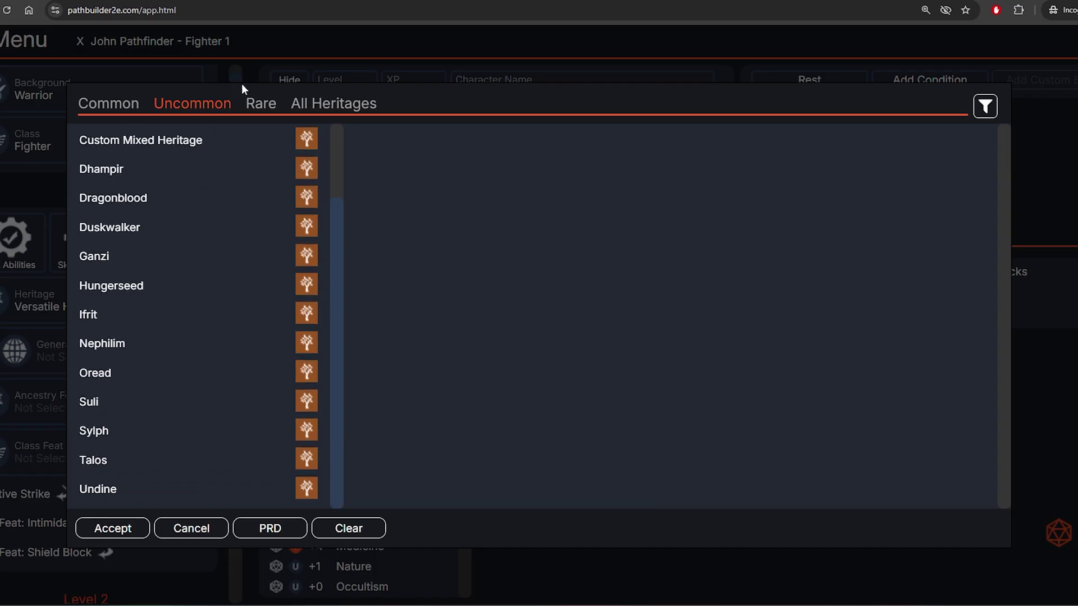
left_click(253, 115)
left_click(192, 112)
scroll(210, 289, "down", 2)
scroll(180, 327, "up", 2)
left_click(121, 264)
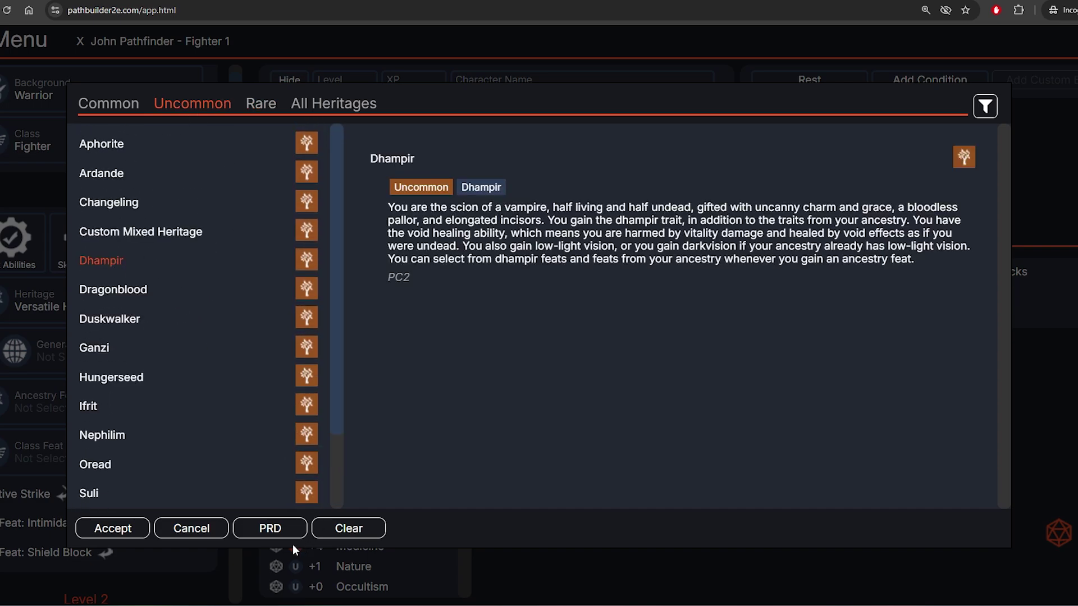
left_click(192, 528)
- Choose Fleet as the general feat
left_click(118, 351)
scroll(247, 235, "down", 6)
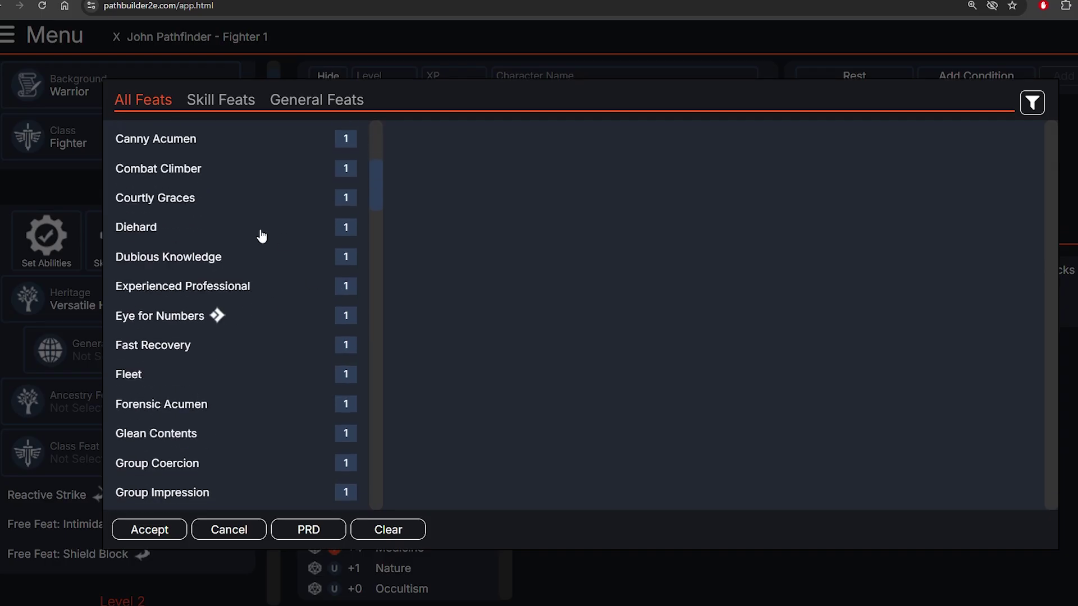
left_click(289, 110)
left_click(162, 257)
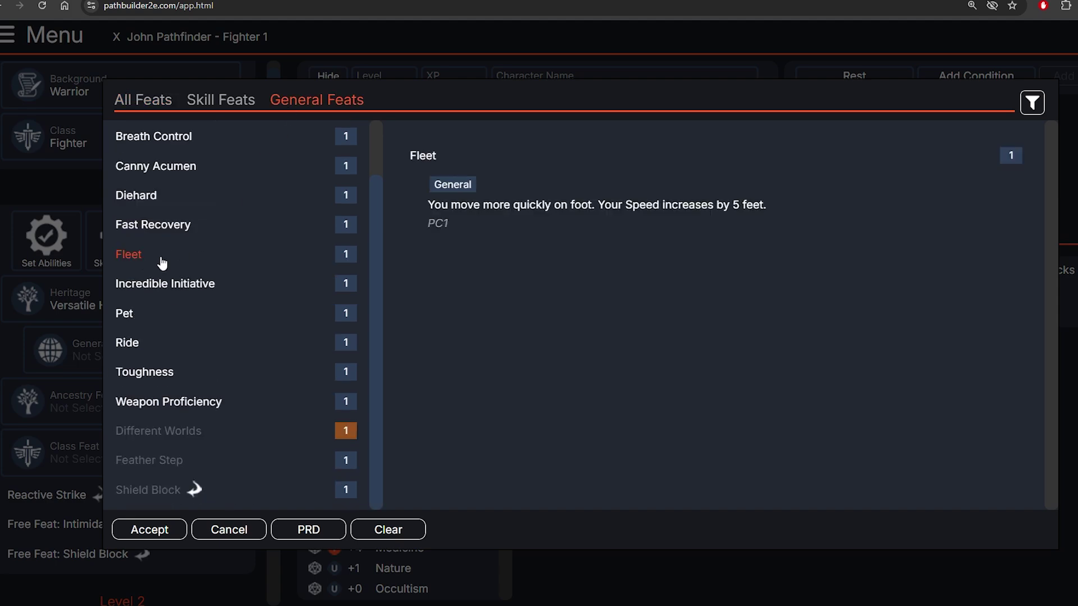
left_click(149, 530)
scroll(124, 337, "down", 3)
- Take Natural Ambition as the ancestry feat
left_click(76, 277)
scroll(231, 275, "down", 3)
scroll(231, 275, "up", 3)
scroll(225, 242, "down", 3)
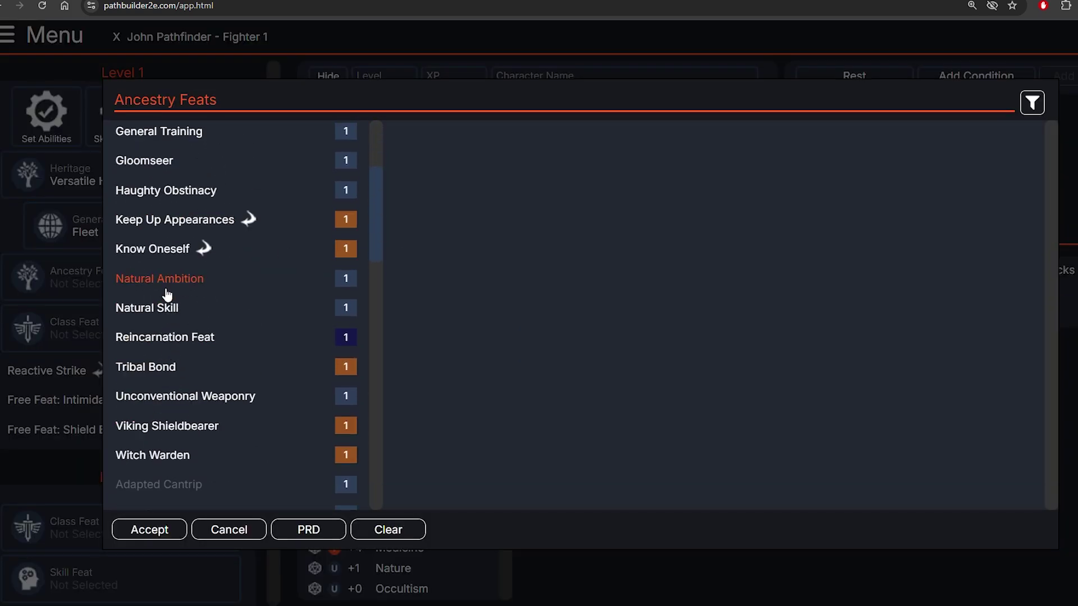
double_click(153, 292)
left_click(73, 328)
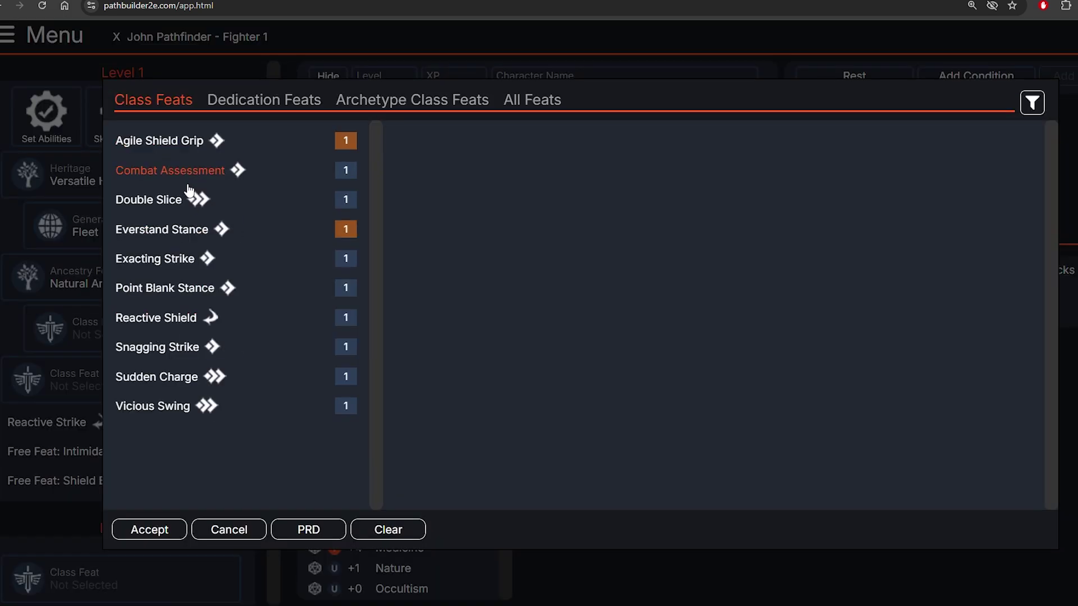
- Take Sudden Charge and Reactive Shield as the level 1 class feats
left_click(163, 377)
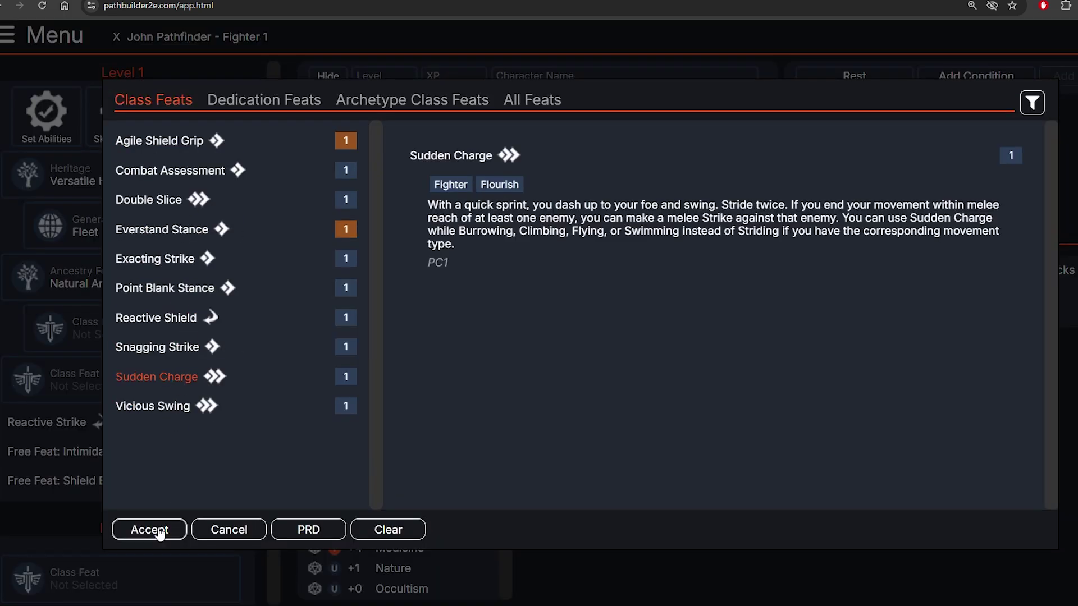
left_click(162, 527)
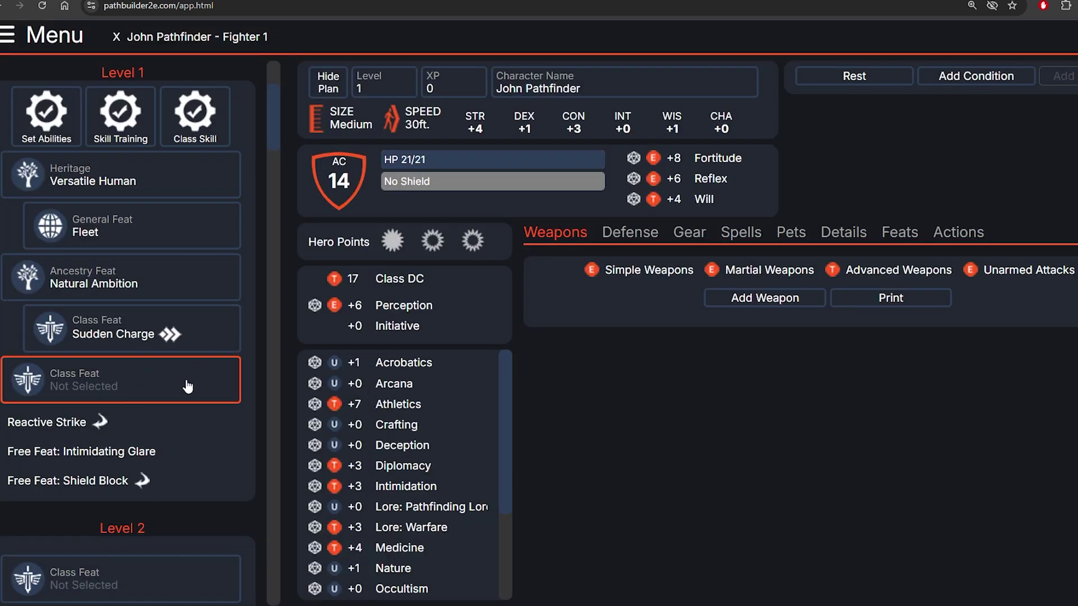
left_click(187, 387)
left_click(168, 318)
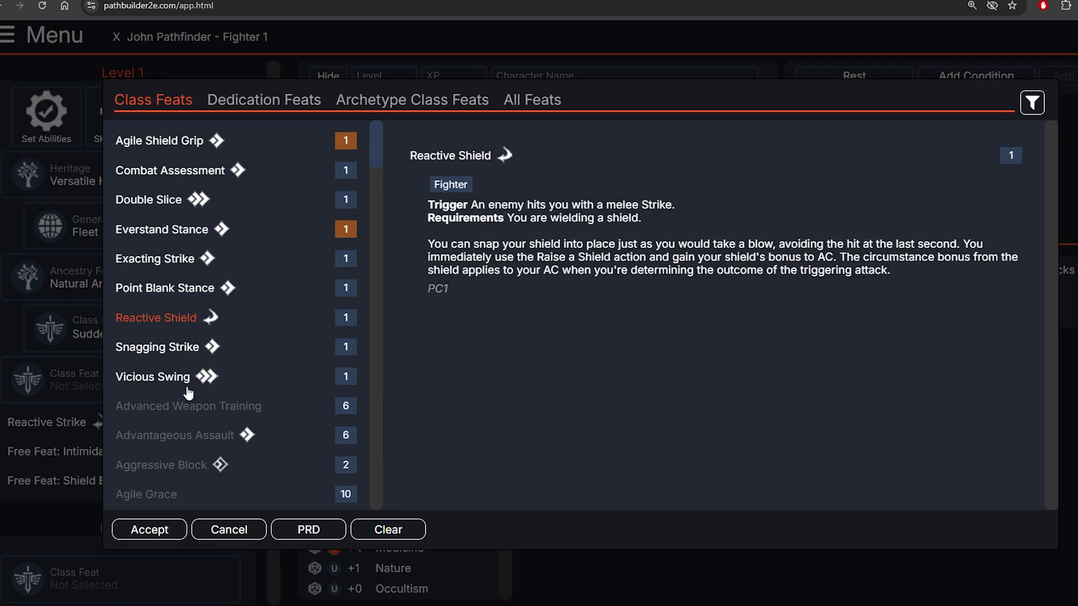
left_click(149, 529)
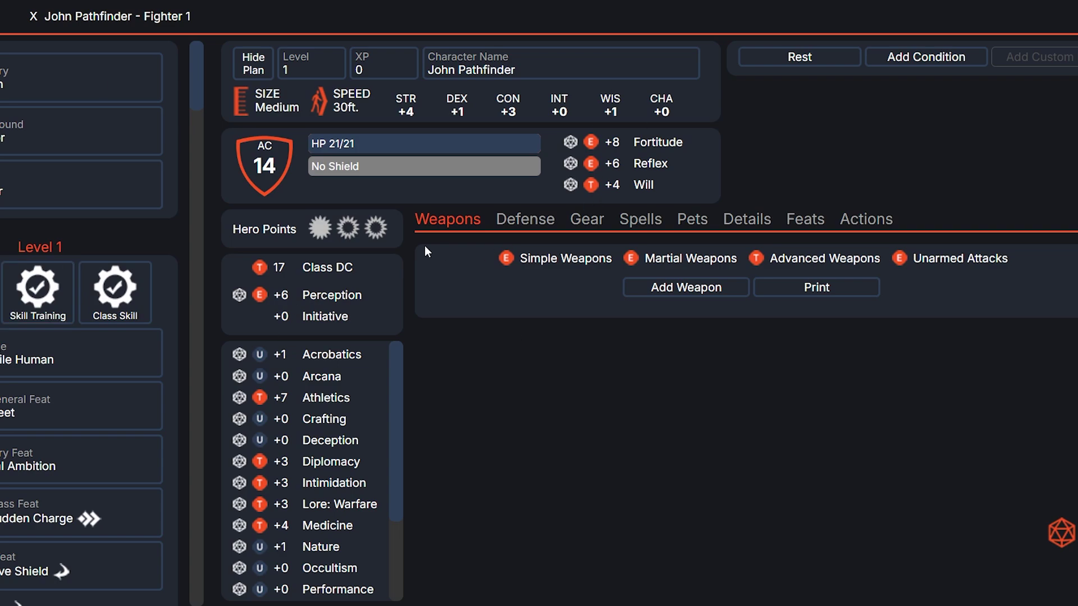
- Buy a Battle Axe, filtering martial weapons to the one-handed Axe group
left_click(703, 294)
scroll(168, 204, "down", 10)
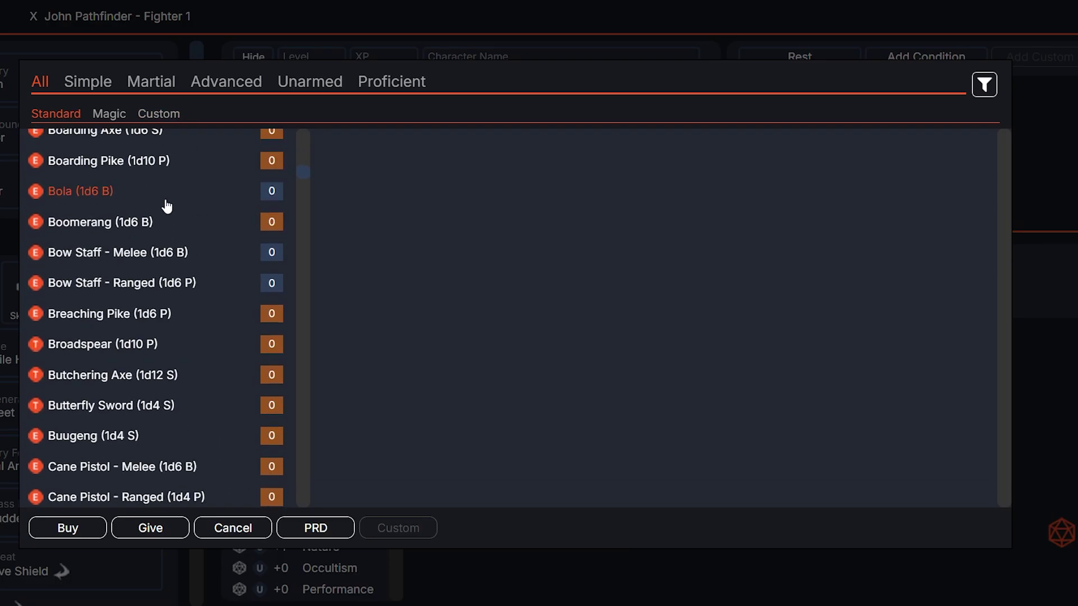
left_click(147, 82)
left_click_drag(302, 227, 333, 145)
left_click(982, 86)
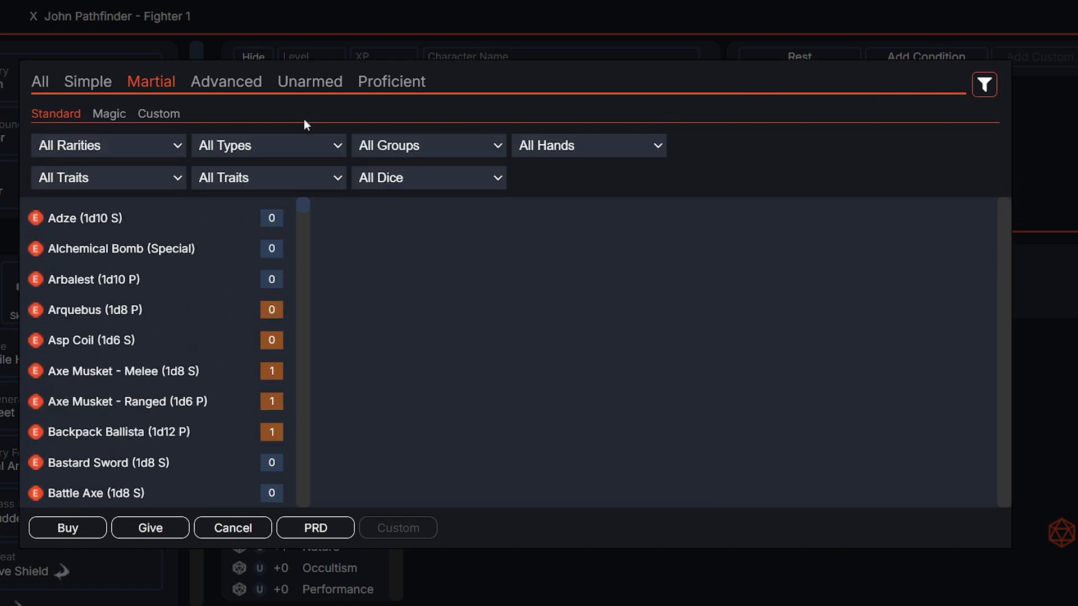
left_click(254, 176)
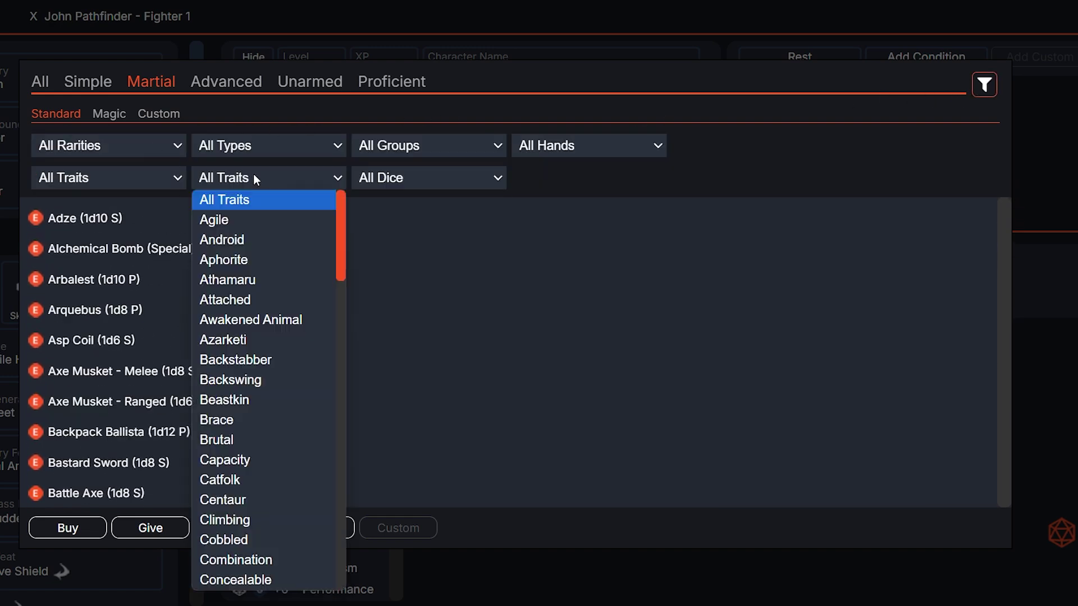
left_click(385, 149)
left_click(393, 188)
left_click(530, 144)
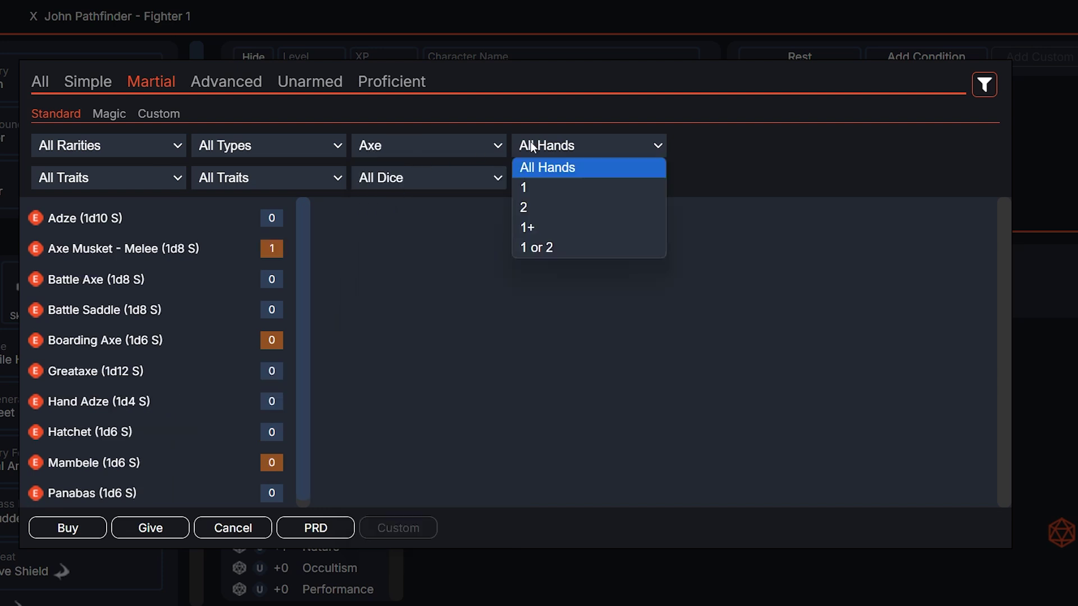
left_click(524, 207)
left_click(90, 306)
key("Up")
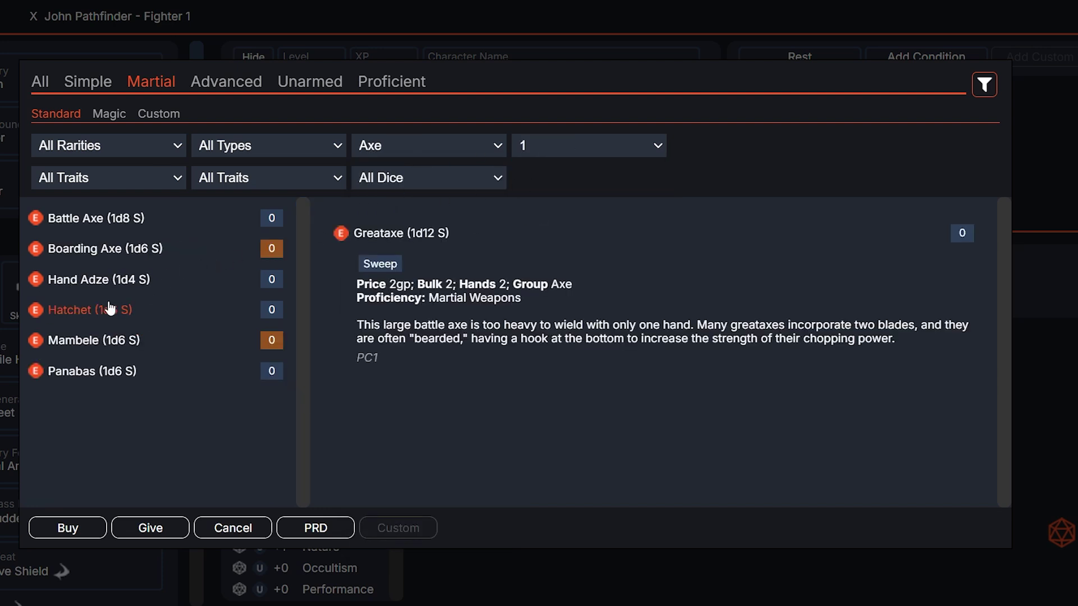
left_click(103, 219)
left_click(81, 533)
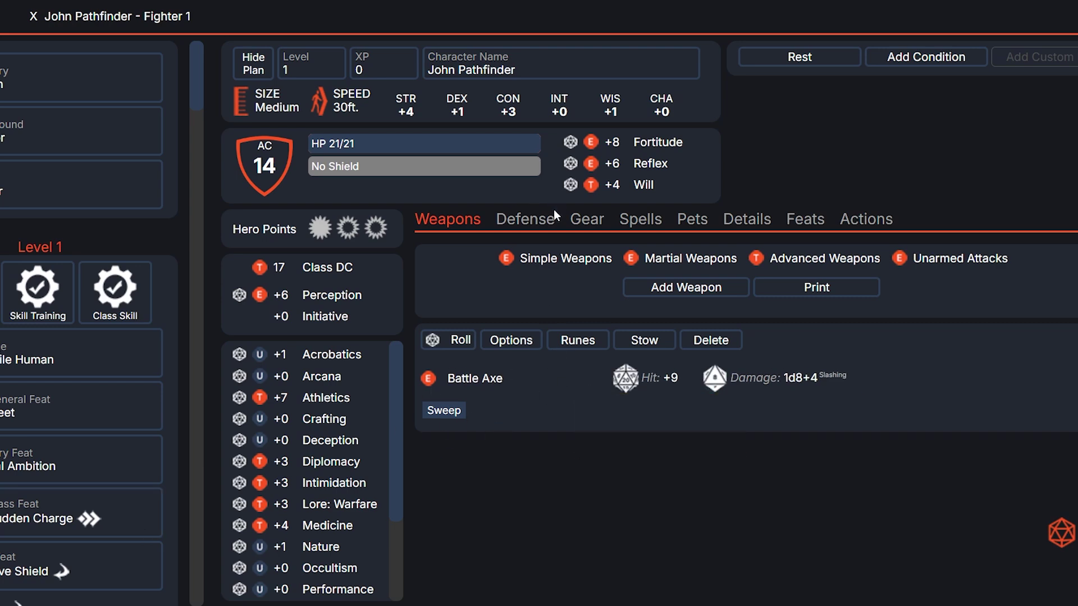
- Equip a Breastplate from the medium armor list, raising AC to 18
left_click(531, 222)
key("Left")
left_click(526, 220)
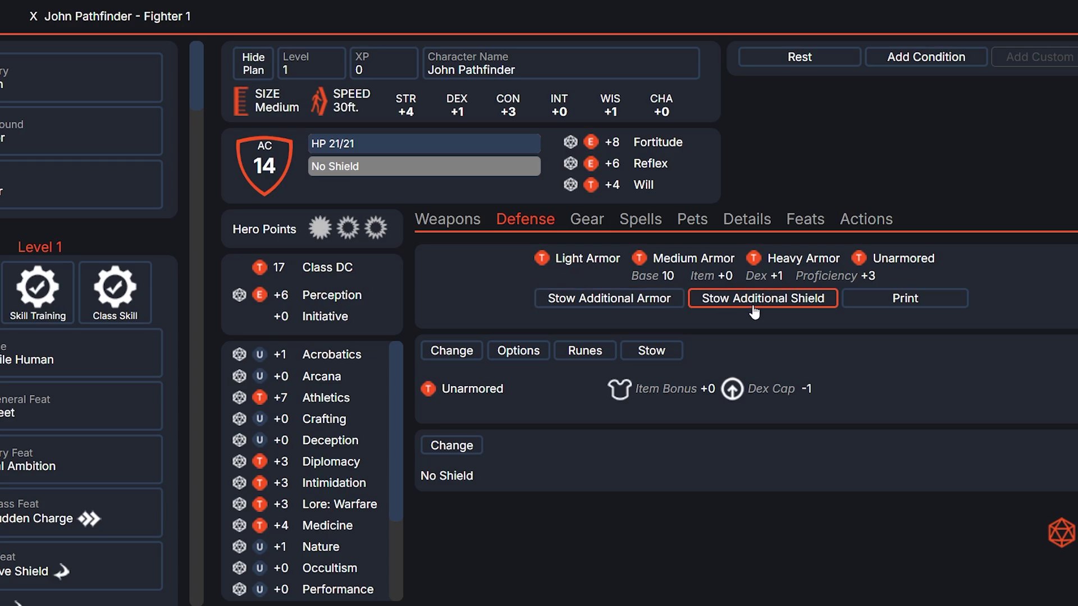
left_click(447, 354)
scroll(225, 247, "up", 10)
left_click(141, 81)
left_click(81, 211)
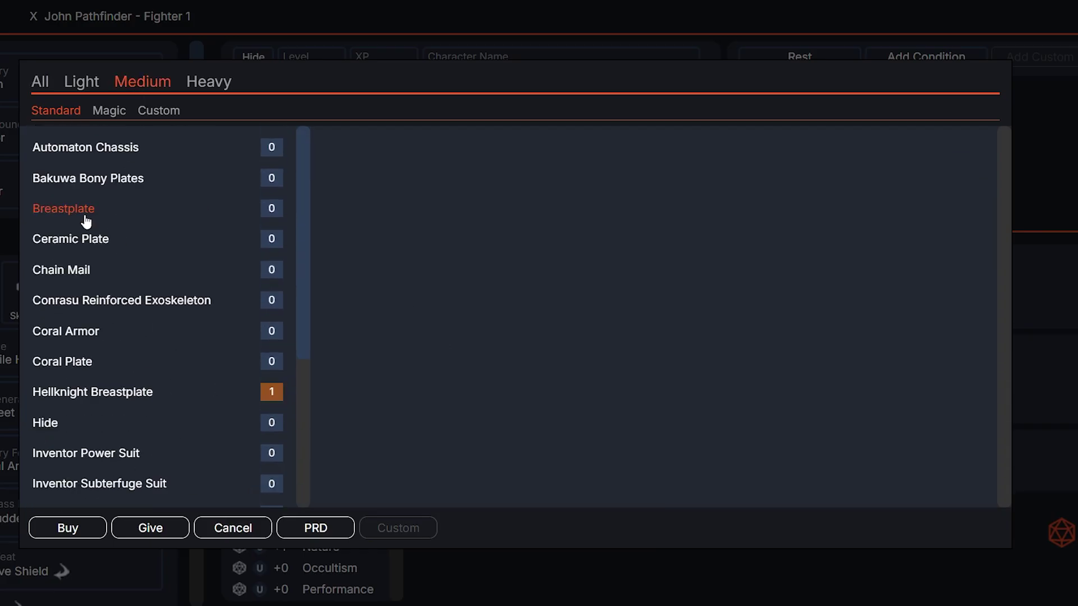
left_click(150, 528)
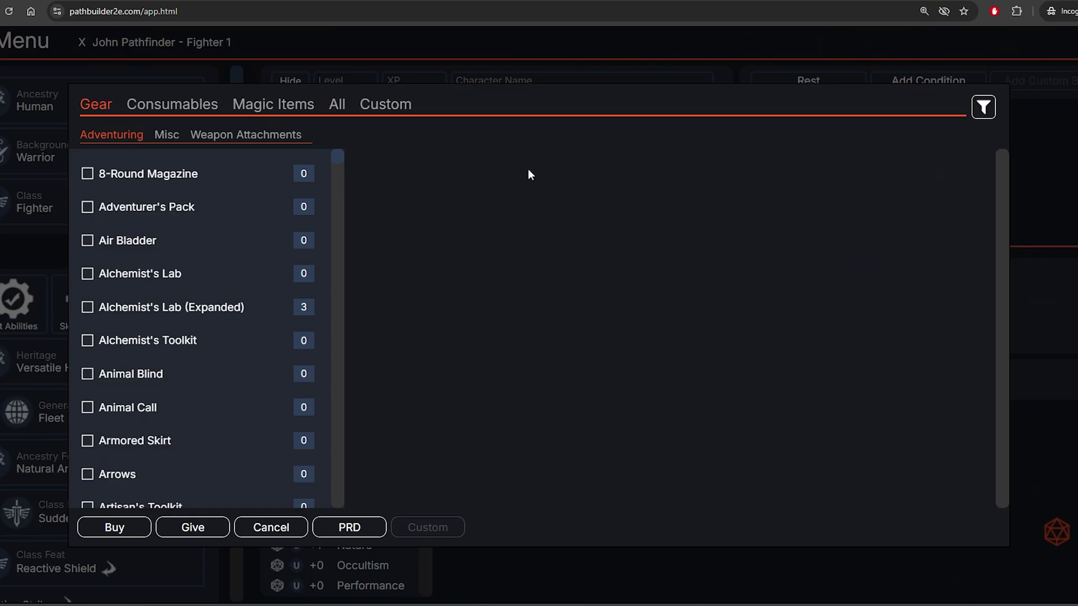
- Buy the Adventurer's Pack, then glance at the armor and weapons sections
left_click(87, 207)
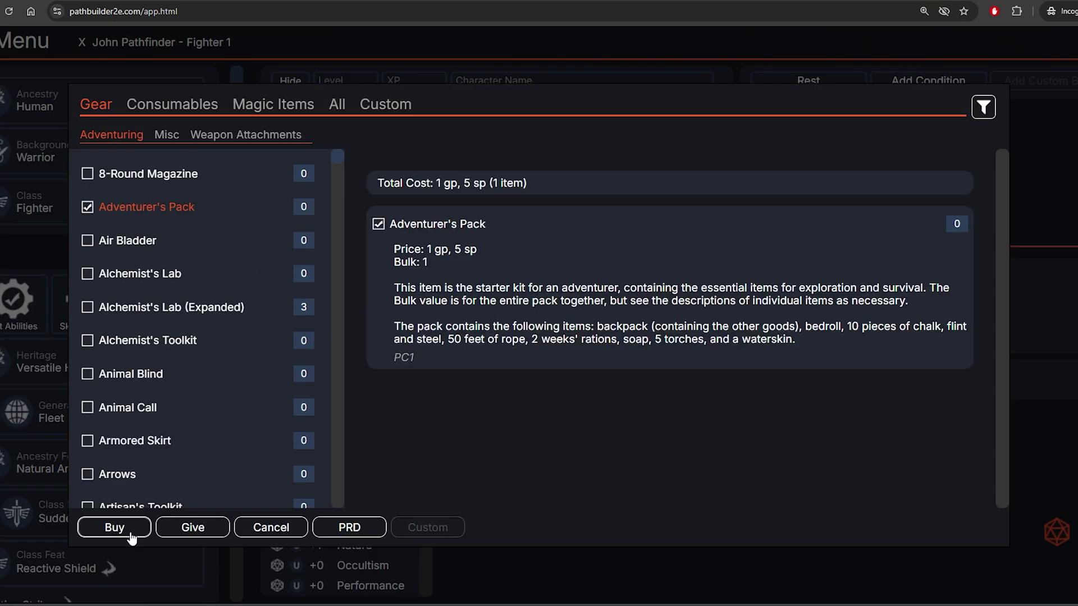
left_click(192, 526)
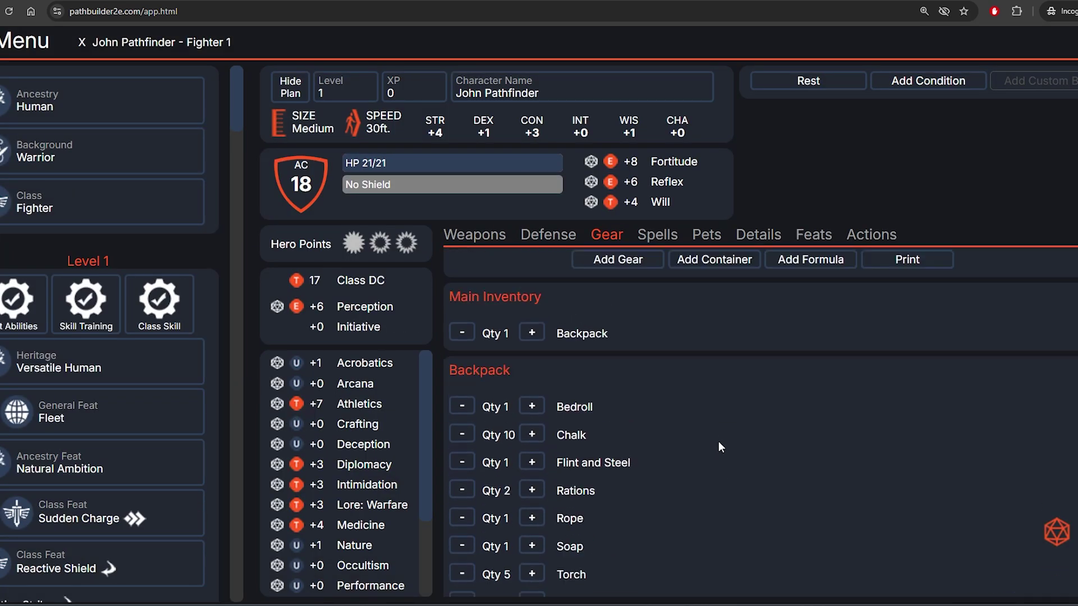
left_click(550, 242)
left_click(474, 237)
left_click(596, 242)
- Review the gear list and the equipped Breastplate and Battle Axe
scroll(718, 384, "down", 3)
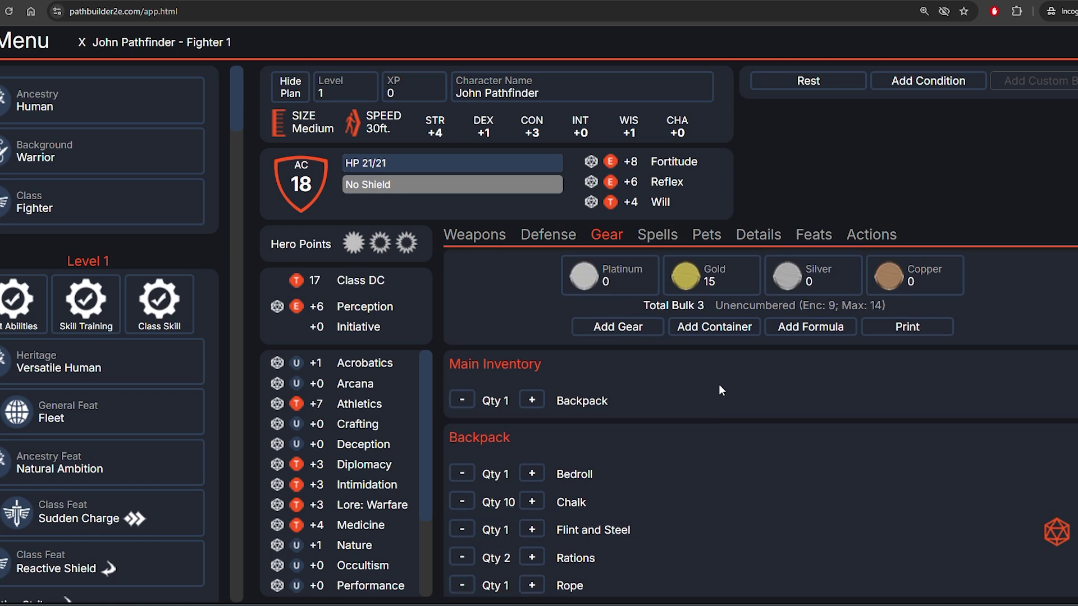
scroll(722, 400, "up", 3)
scroll(522, 331, "down", 3)
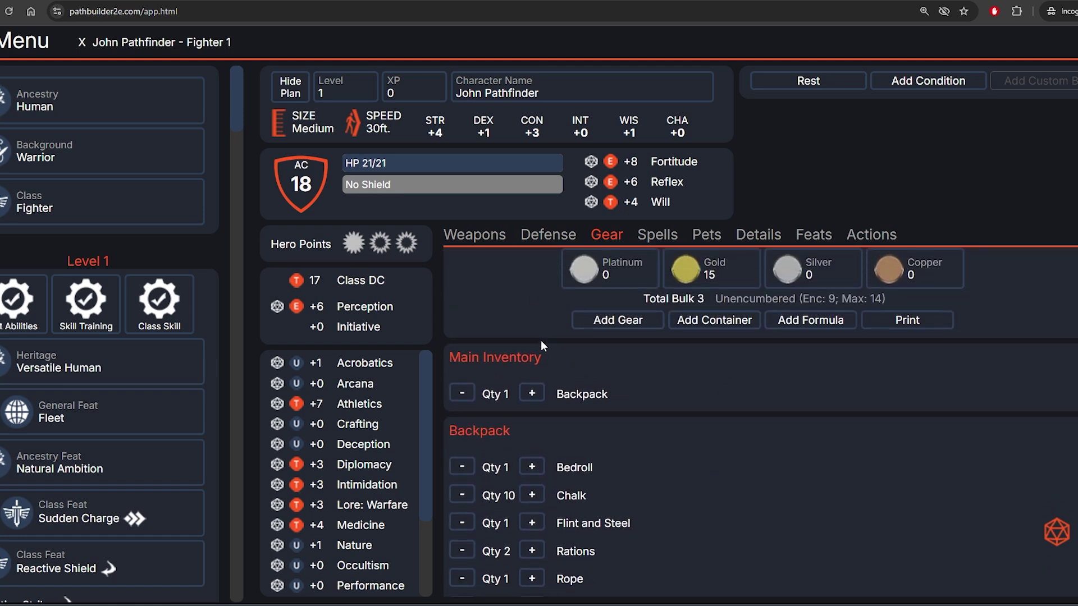
scroll(542, 314, "up", 3)
left_click(548, 236)
left_click(497, 239)
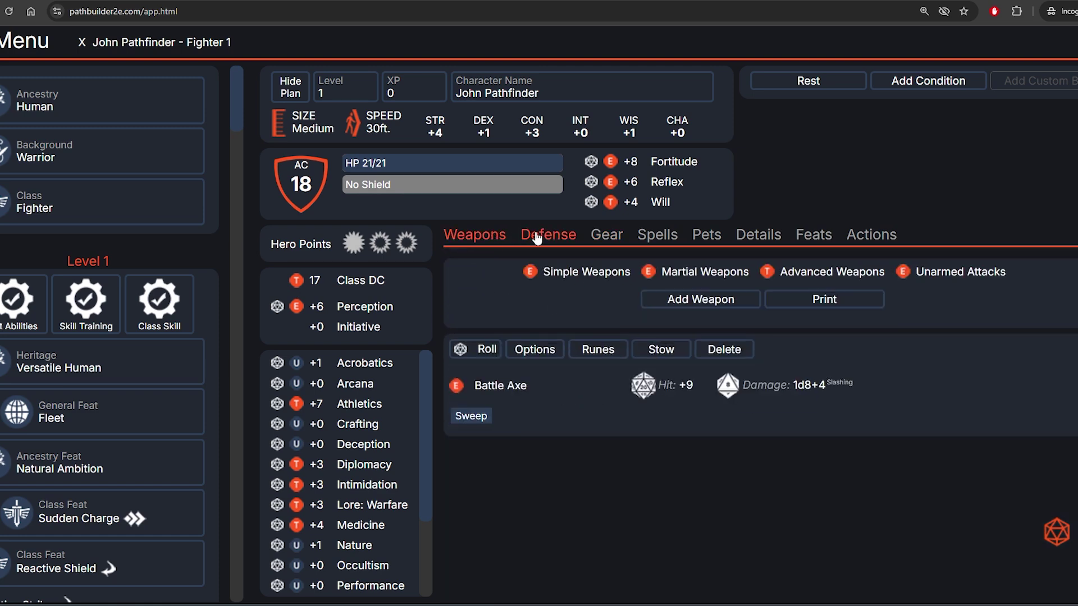
left_click(548, 238)
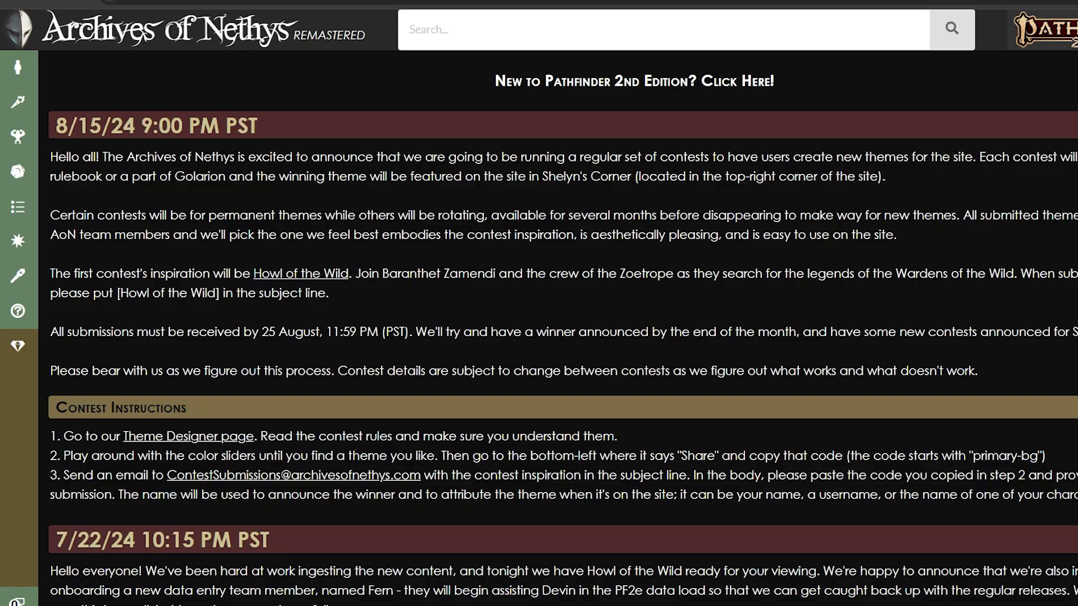
- Expand the Archives of Nethys Character Creation, Equipment and Feats sidebar sections
mouse_move(18, 68)
left_click(98, 68)
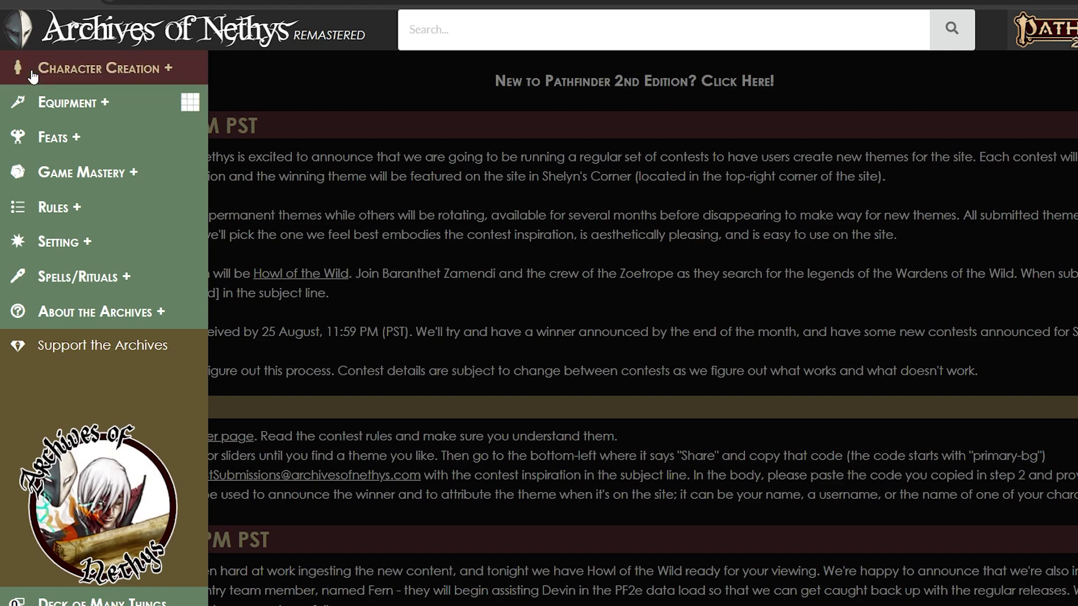
left_click(50, 275)
left_click(51, 400)
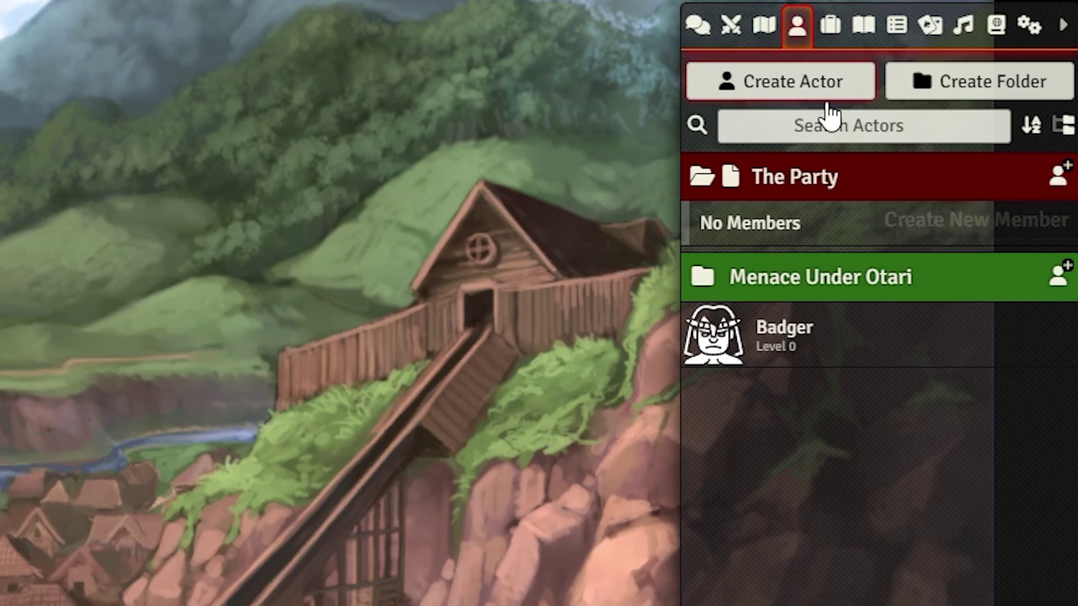
- Create a new character named 'John Pathfinder' in The Party
left_click(1058, 186)
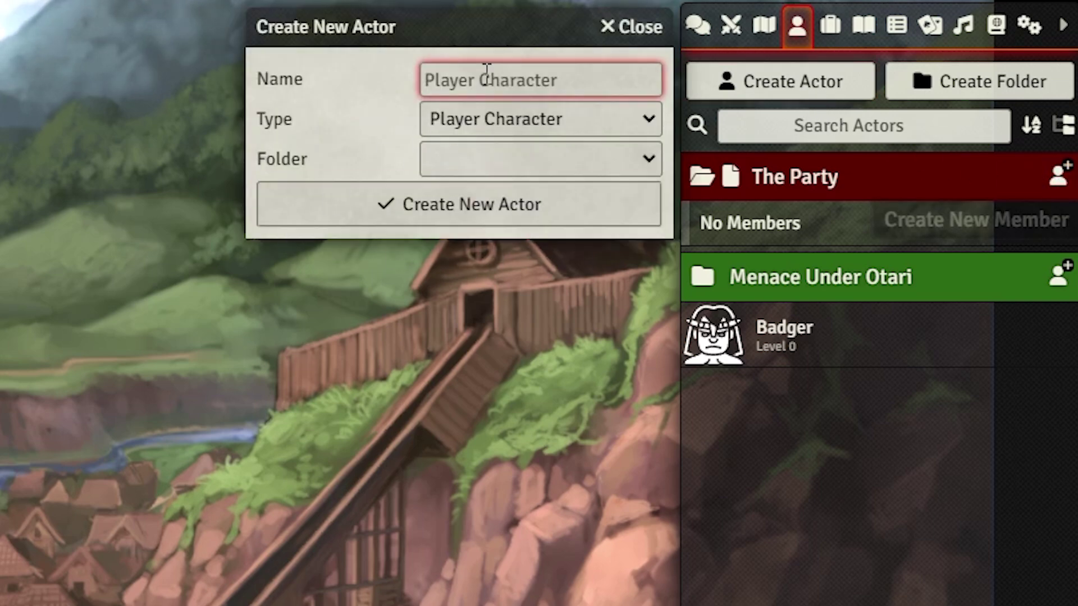
type("John")
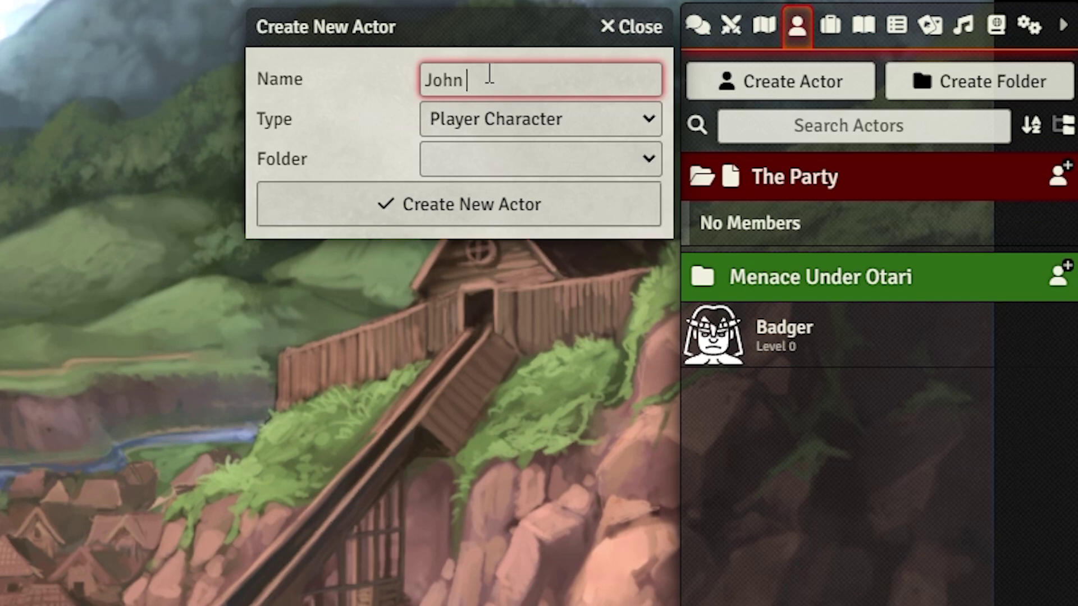
type(" Pathfinder")
key("Return")
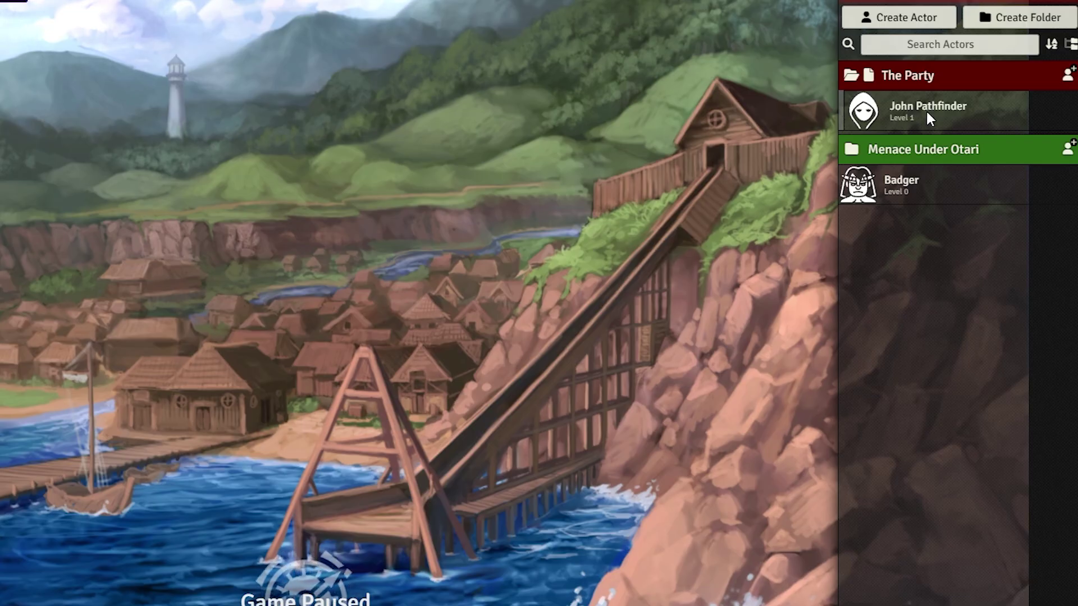
- Give a player Observer ownership of John Pathfinder
right_click(926, 112)
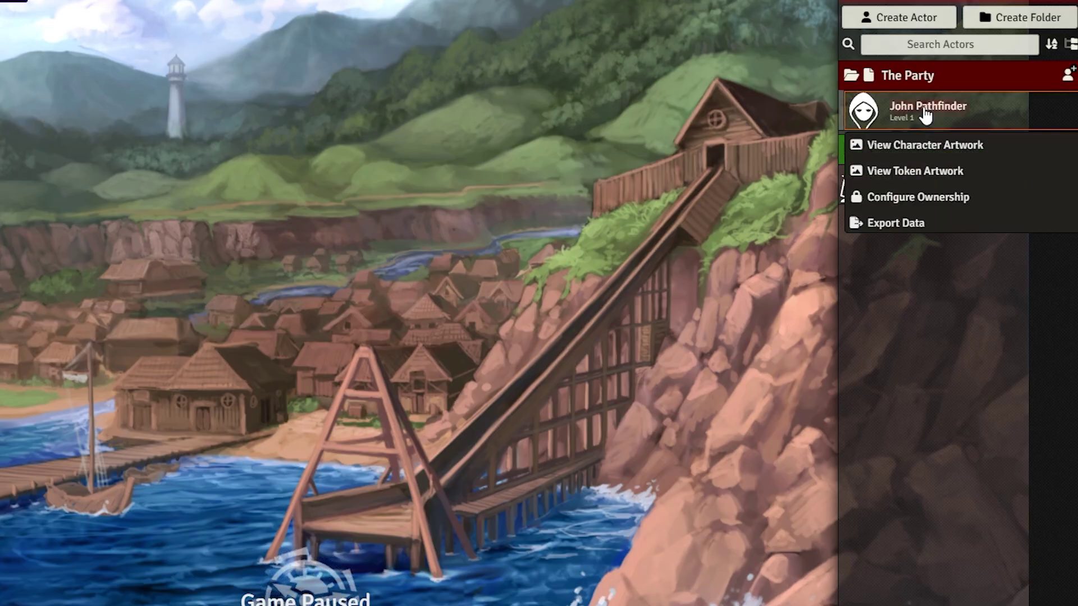
left_click(901, 196)
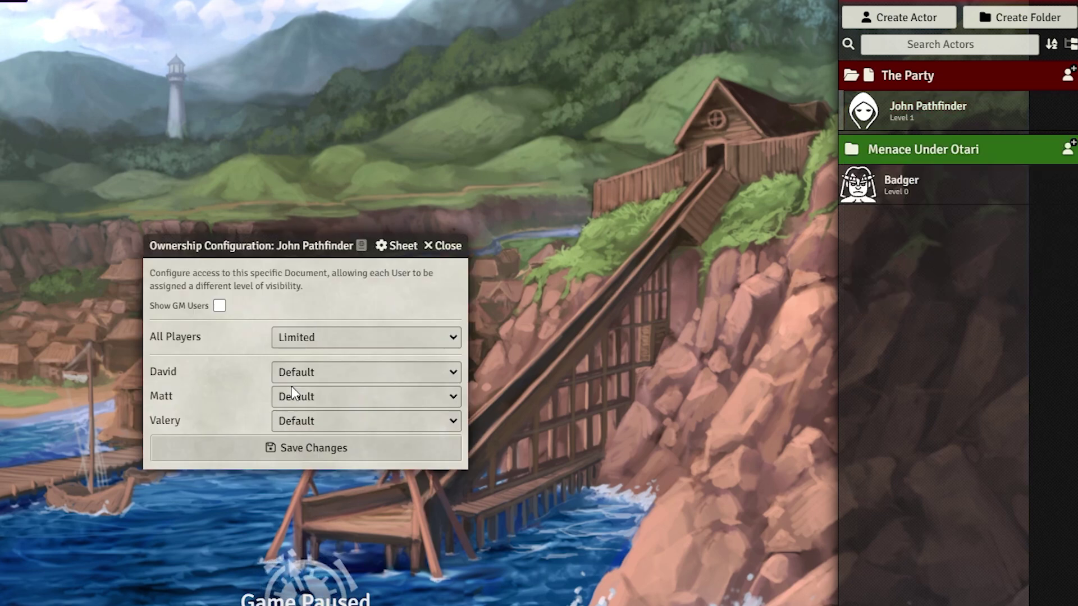
left_click(290, 380)
left_click(296, 456)
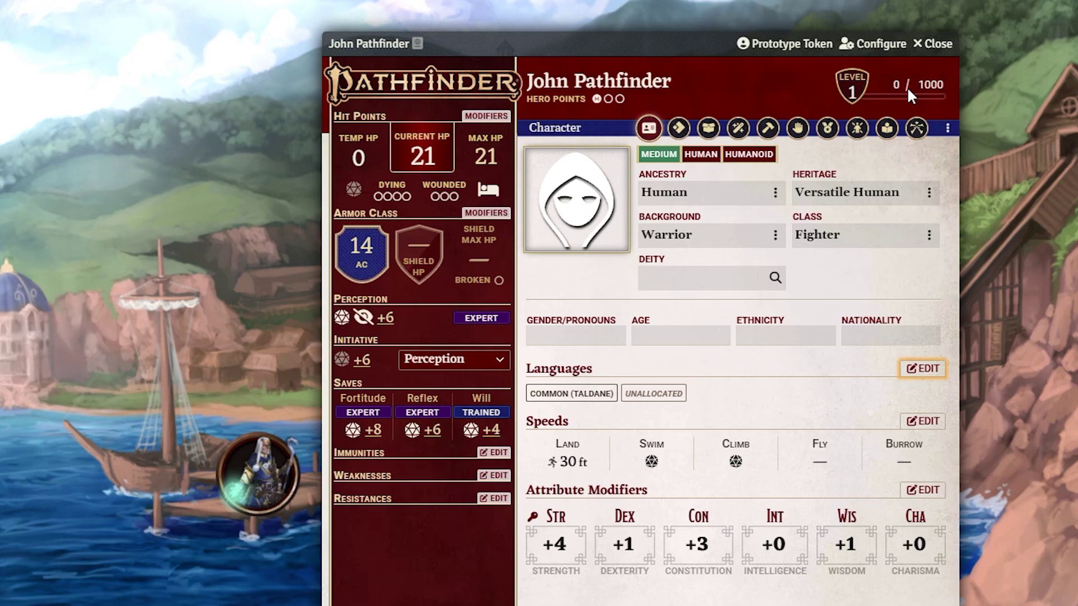
- Create a 'Player Characters' image folder and open it to choose the portrait
left_click(600, 175)
left_click_drag(580, 68, 310, 205)
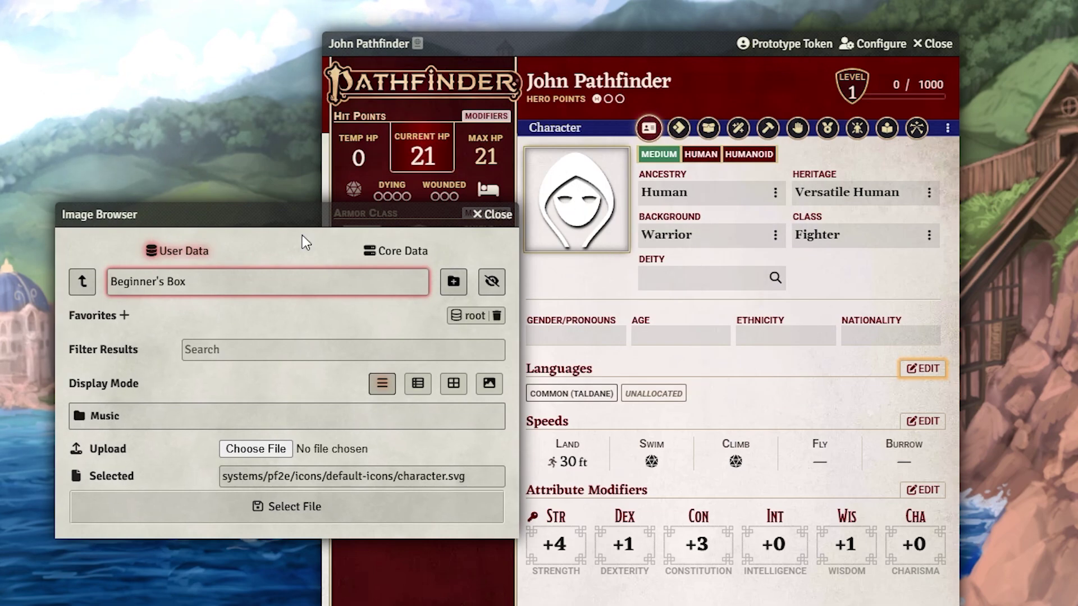
left_click(453, 281)
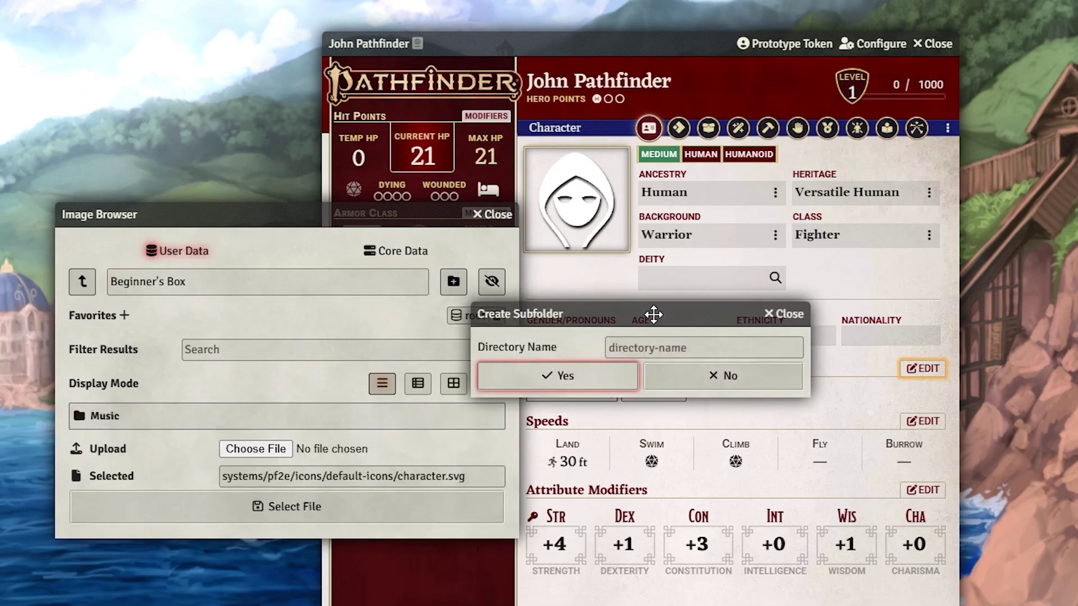
left_click(649, 347)
type("Player C")
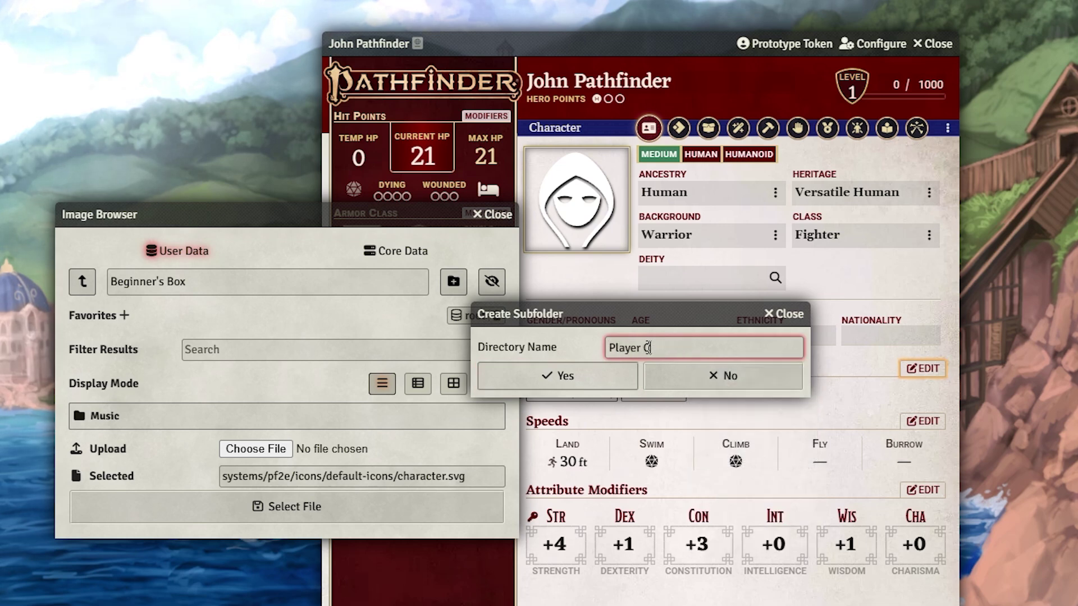
type("haracters")
key("Return")
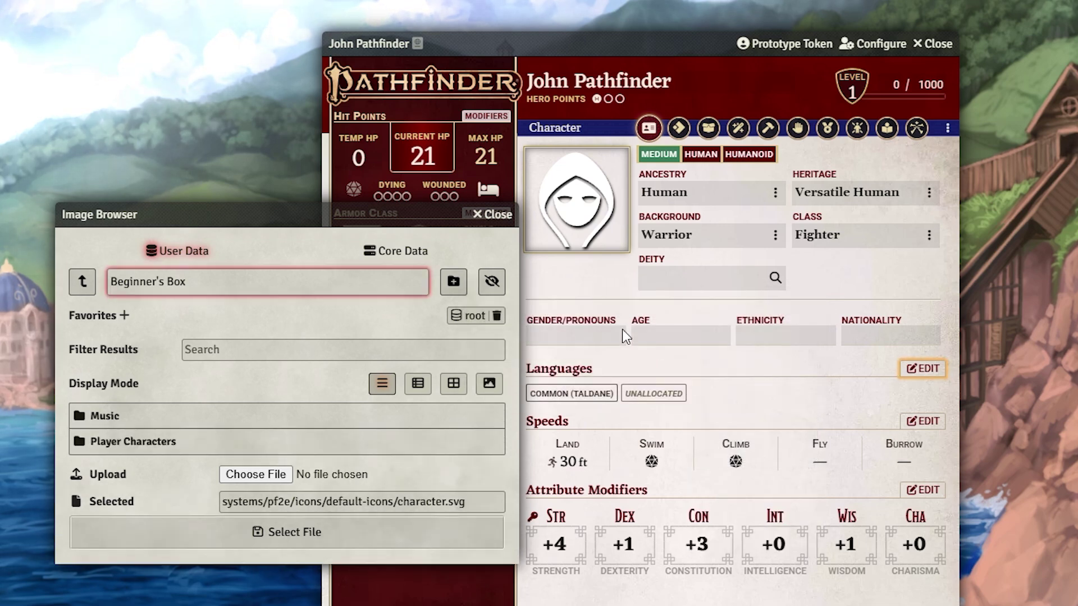
left_click(133, 442)
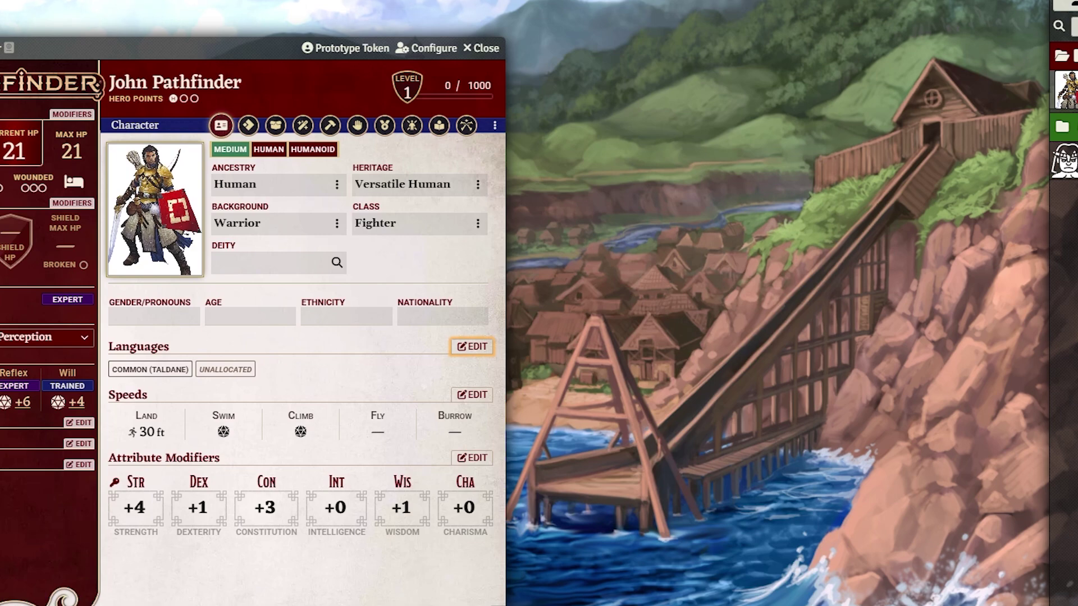
- Place a John Pathfinder token near the stairs and select it
left_click_drag(1067, 90, 654, 279)
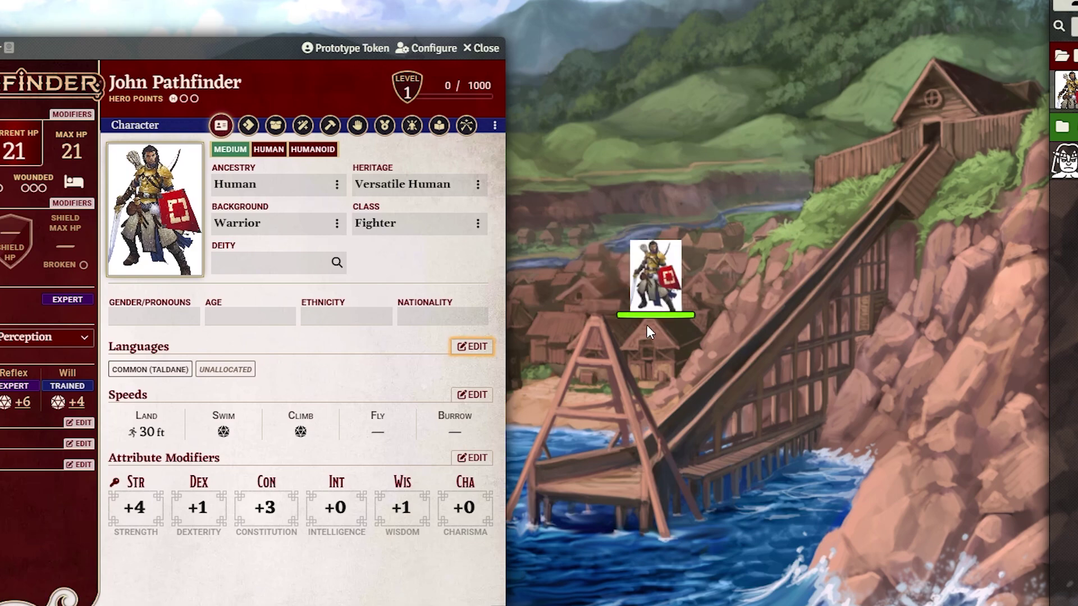
scroll(706, 309, "up", 5)
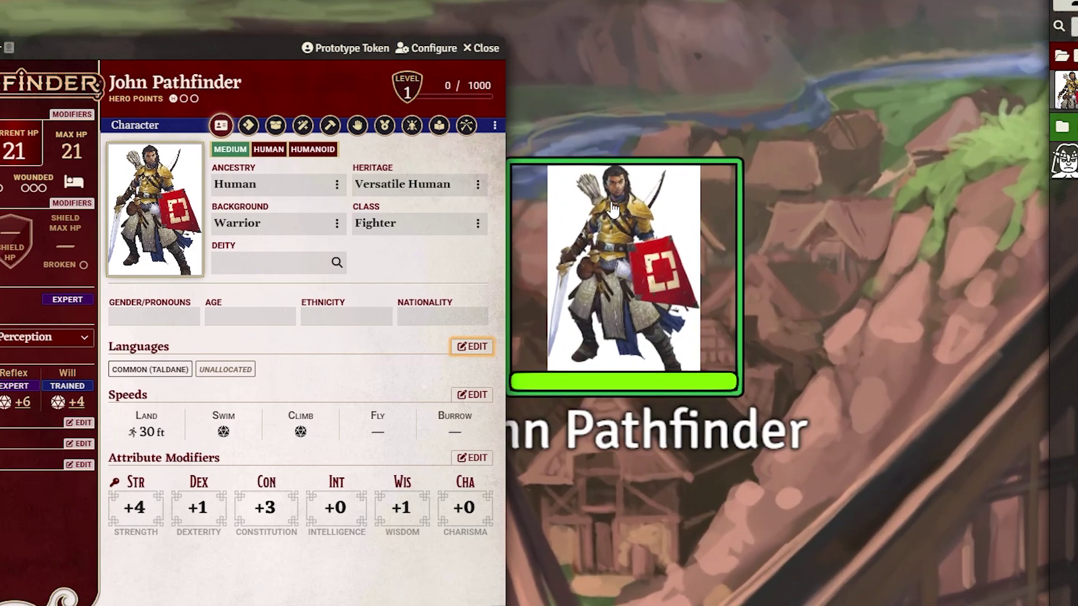
left_click(645, 213)
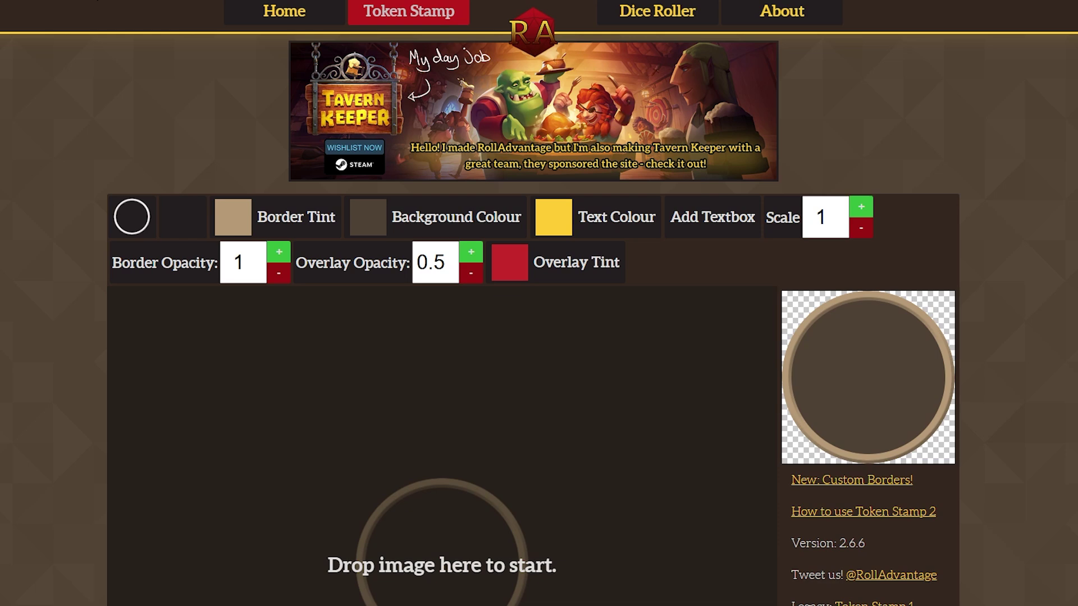
- Choose the metallic ring token border with a white border tint
scroll(134, 84, "down", 2)
left_click(132, 82)
left_click(257, 266)
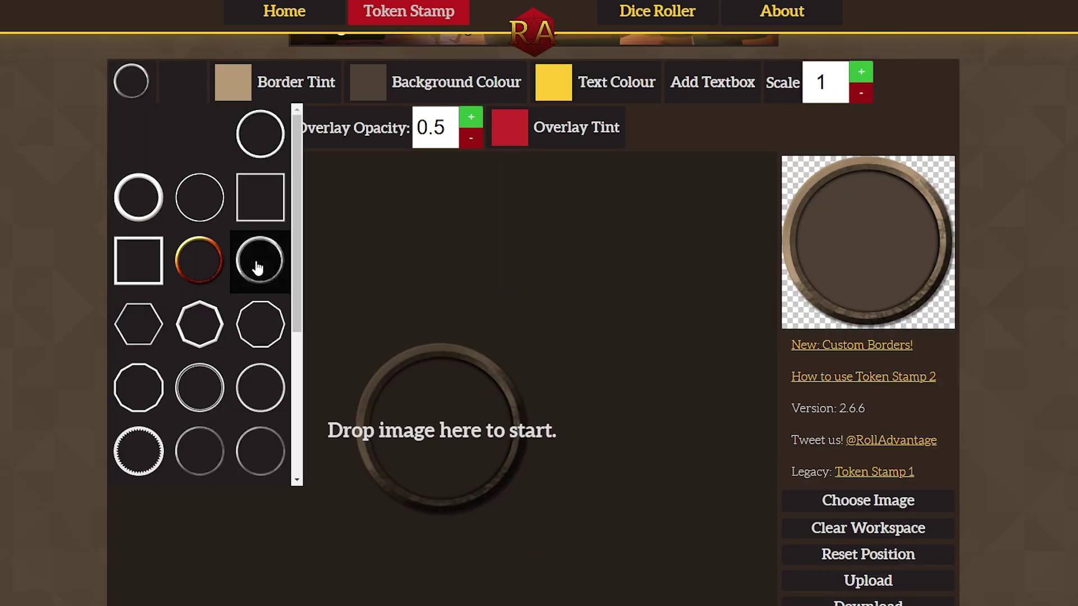
scroll(371, 240, "up", 2)
left_click(233, 150)
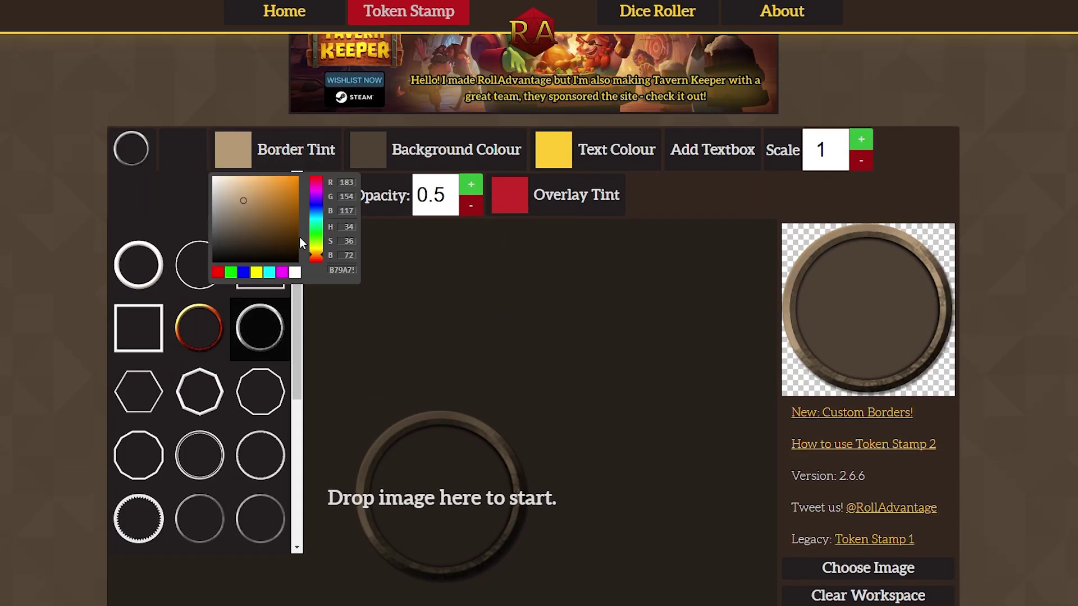
left_click_drag(253, 218, 173, 159)
left_click(538, 318)
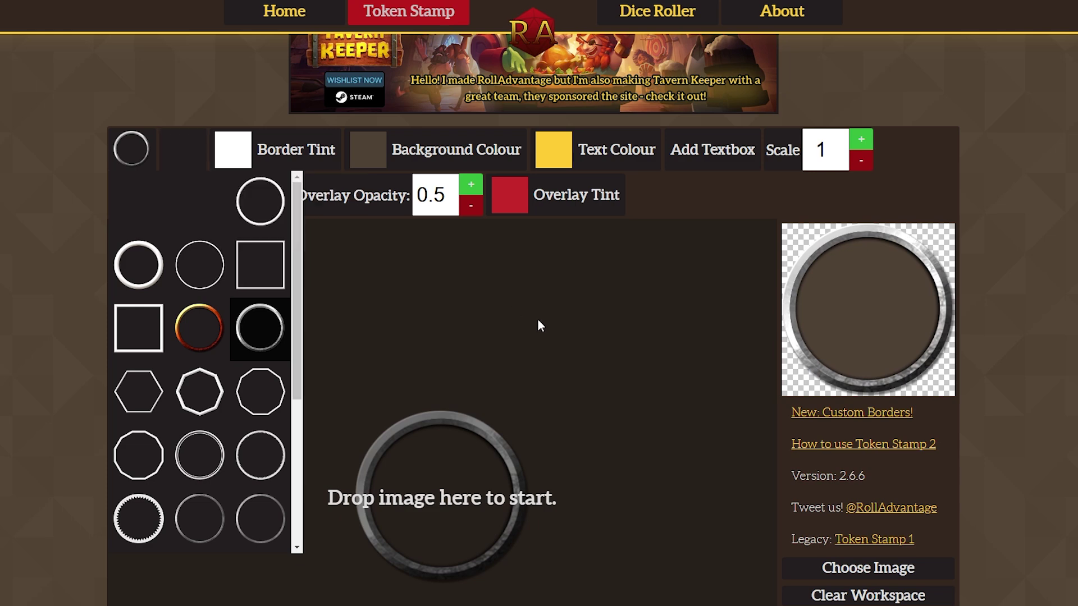
- Load the fighter portrait and frame its face and chest inside the ring
scroll(607, 315, "down", 2)
left_click(854, 433)
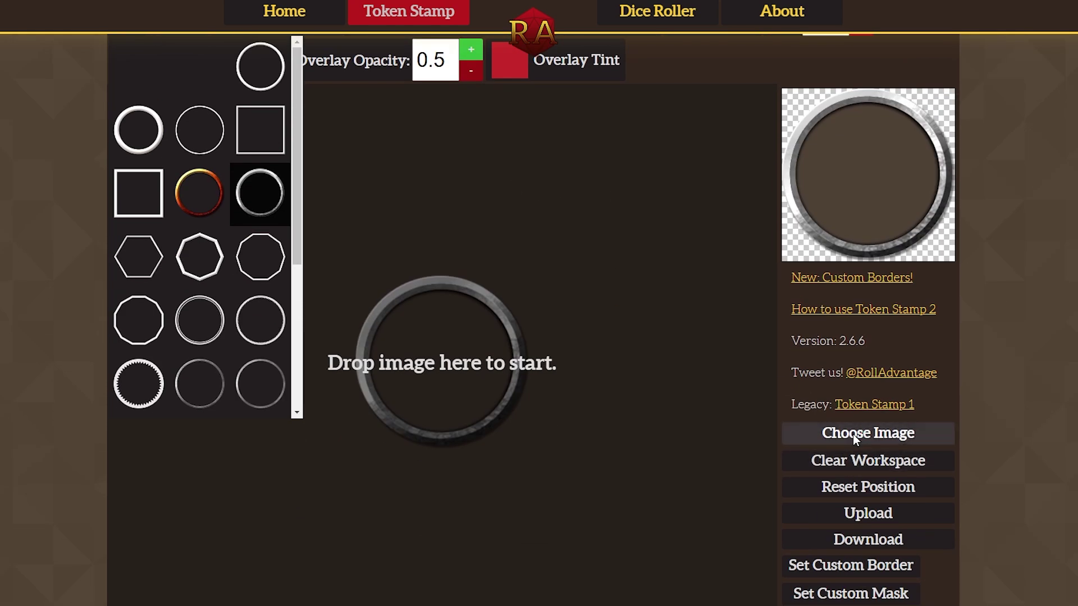
scroll(530, 339, "up", 5)
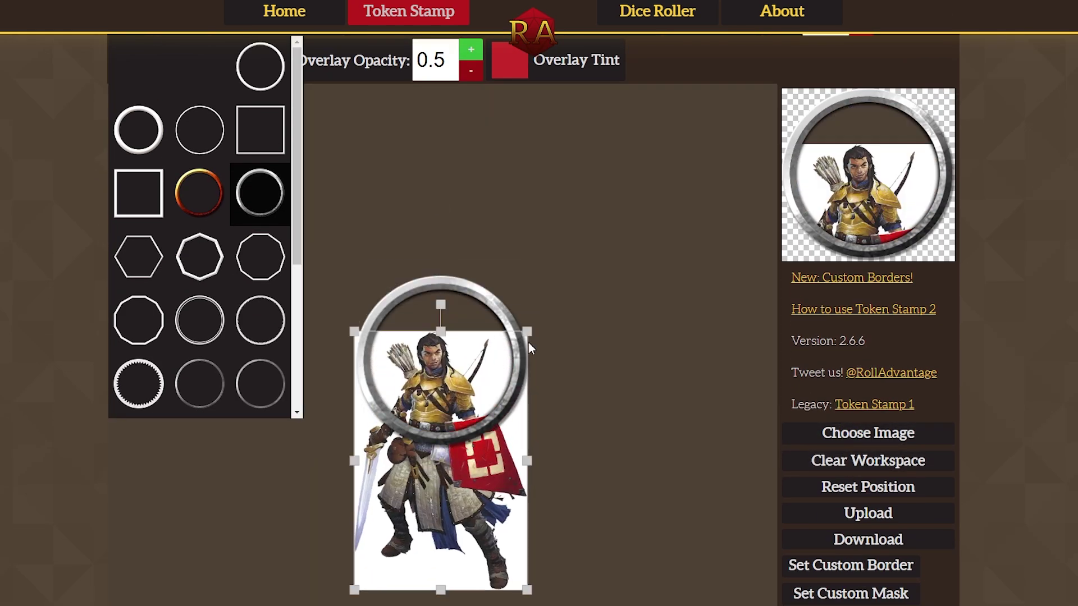
left_click_drag(522, 336, 529, 341)
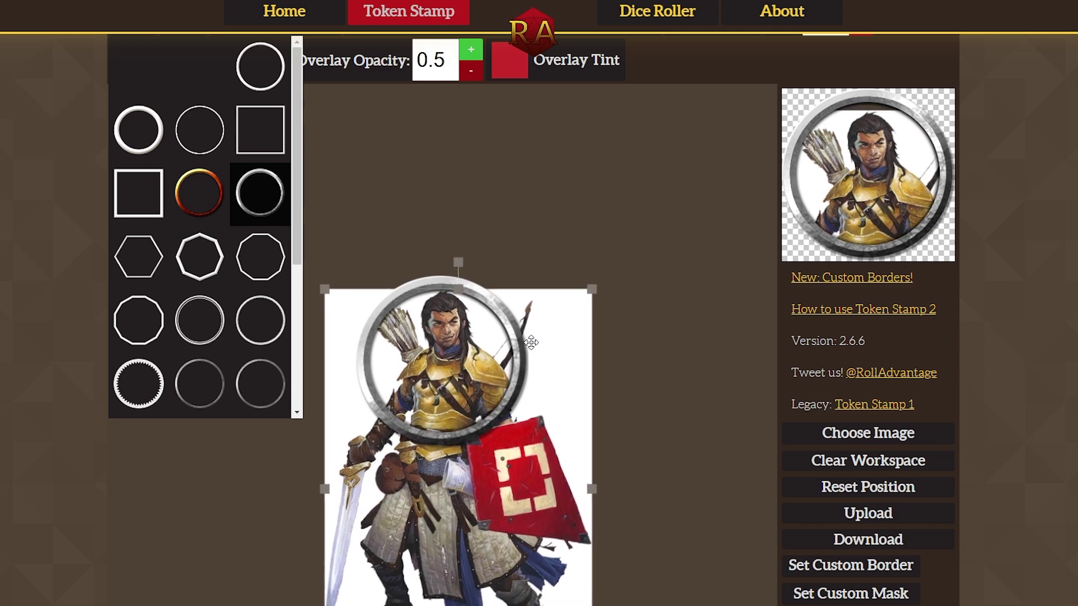
scroll(555, 396, "up", 5)
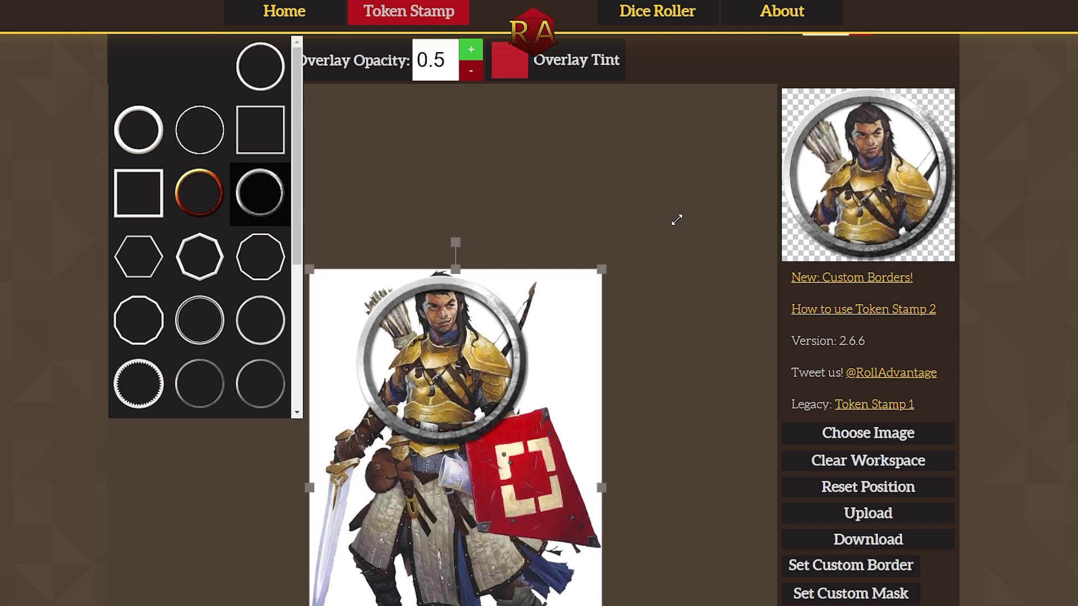
left_click_drag(555, 396, 553, 387)
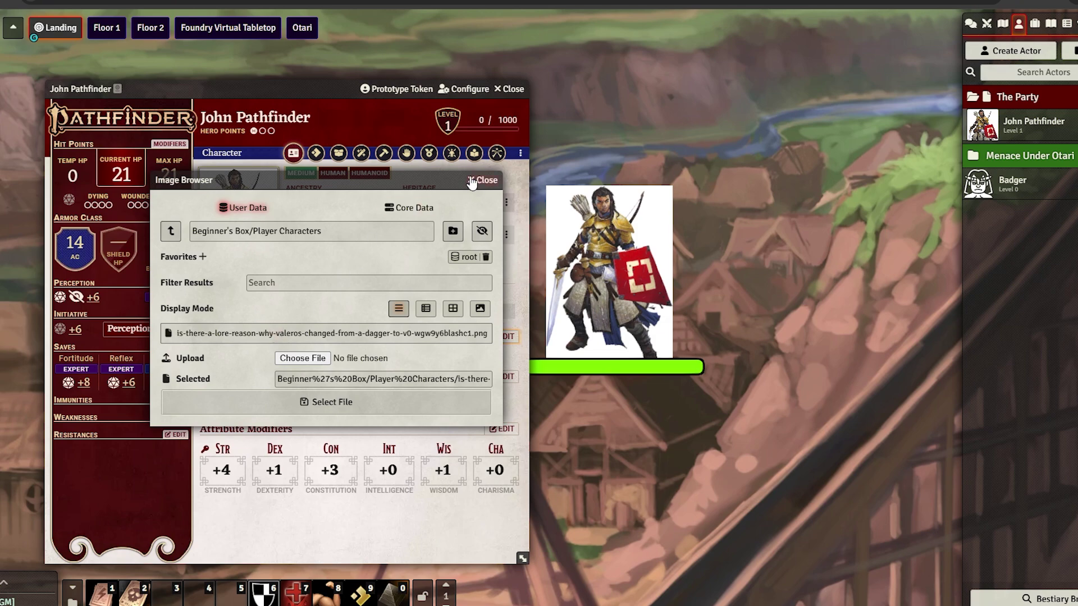
left_click(474, 181)
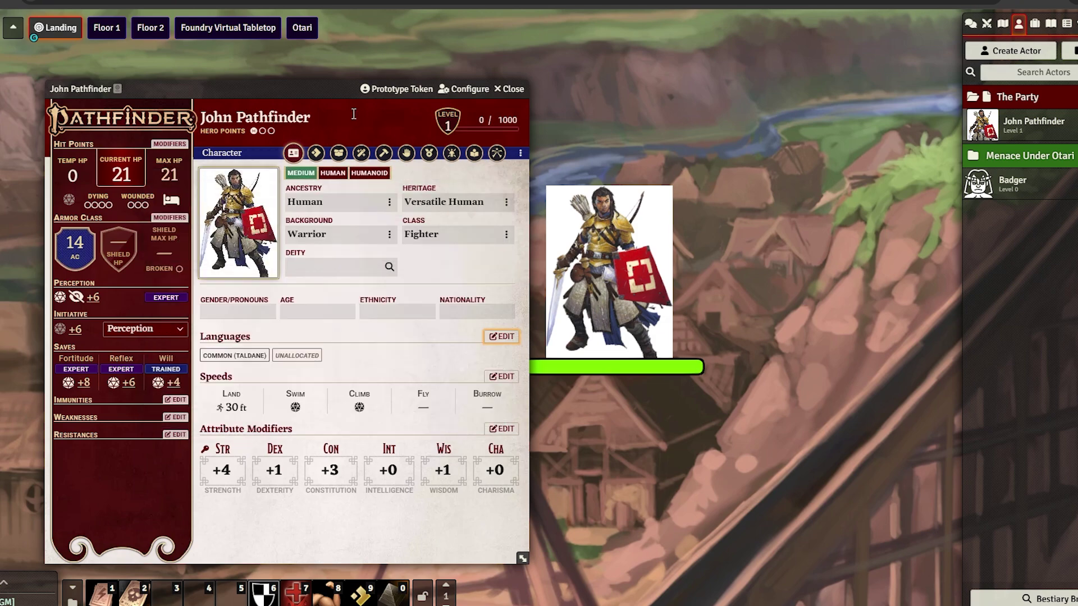
- Upload token_1 (3).png and set it as the prototype token image
left_click_drag(418, 93, 488, 97)
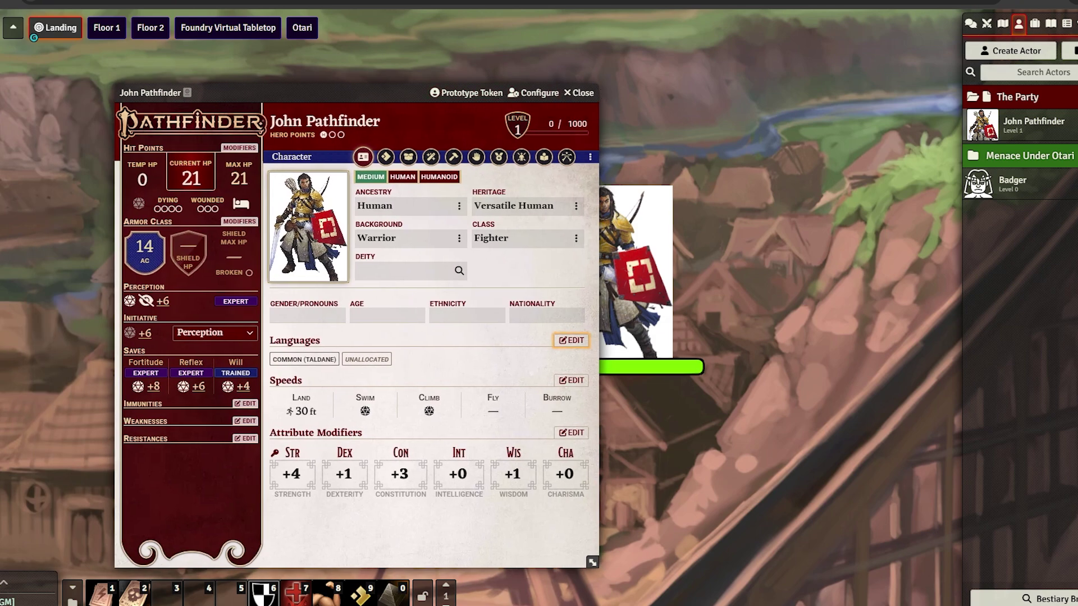
left_click(466, 92)
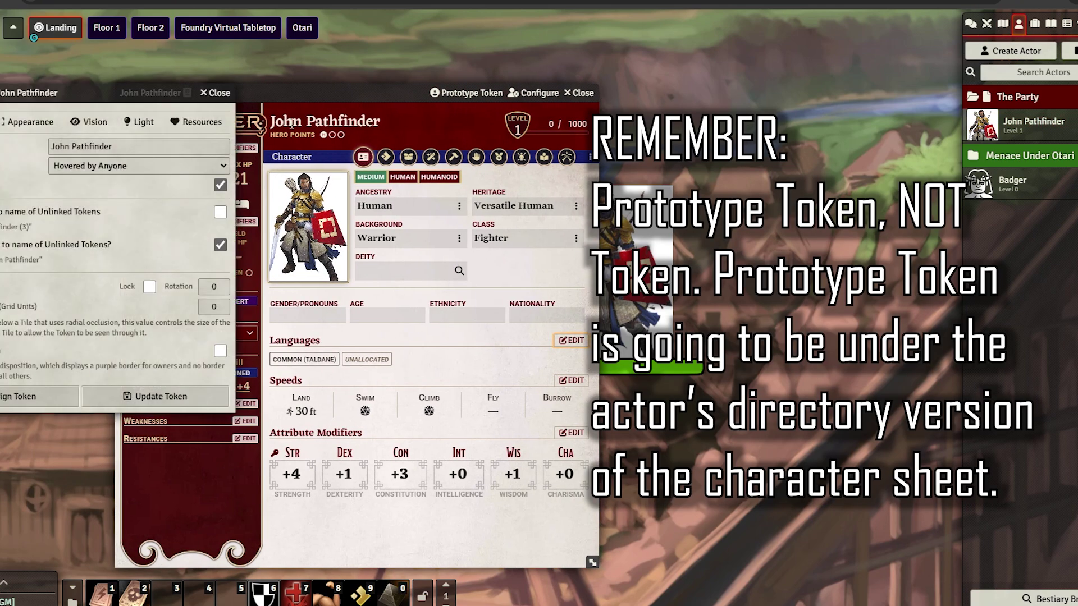
left_click_drag(69, 93, 267, 109)
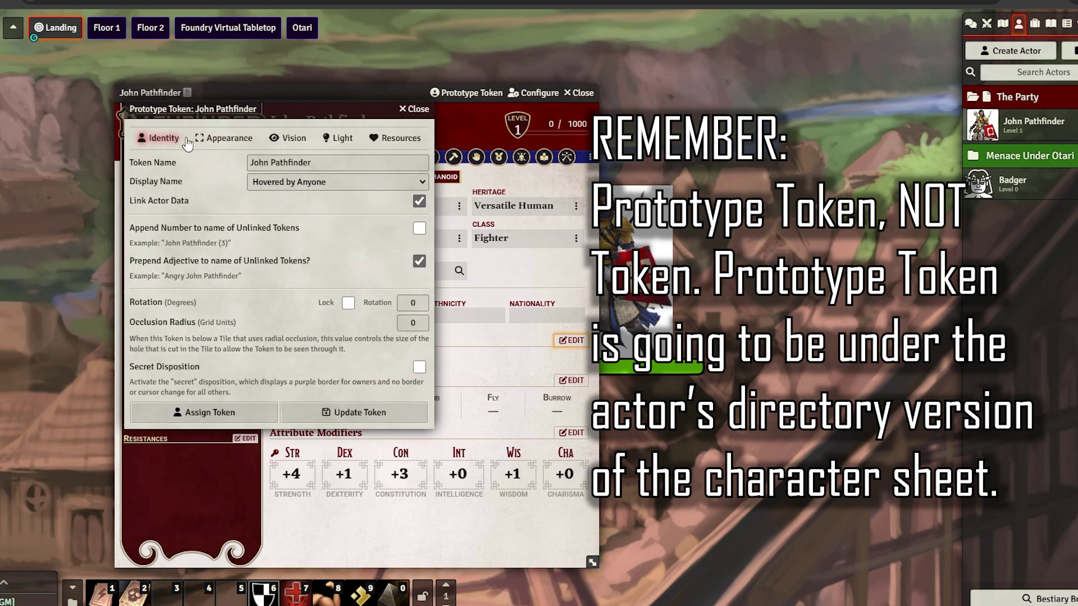
left_click(214, 137)
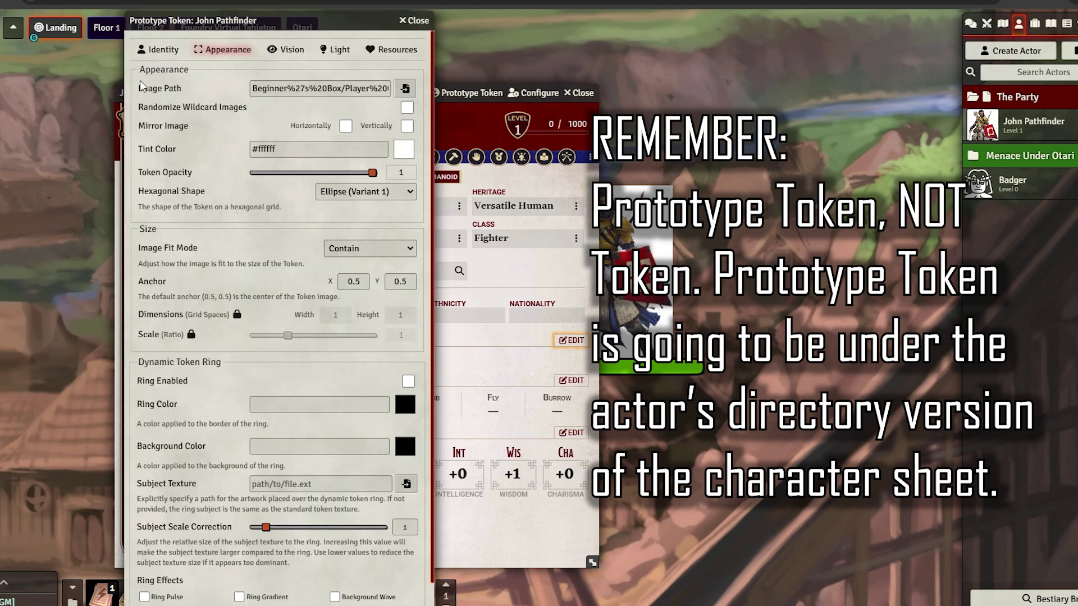
left_click(406, 88)
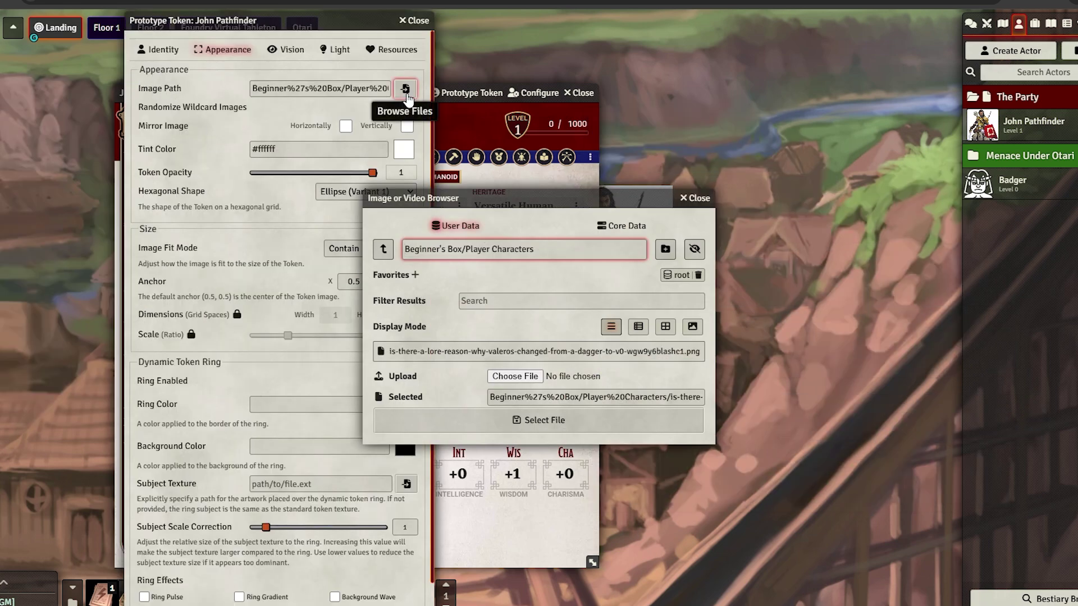
left_click(488, 376)
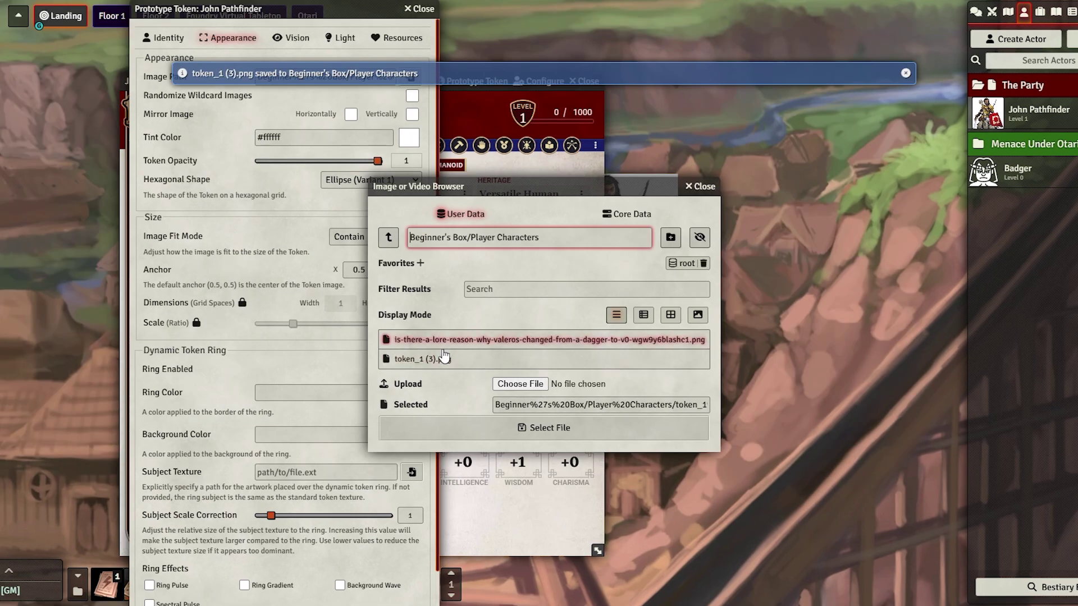
left_click(443, 358)
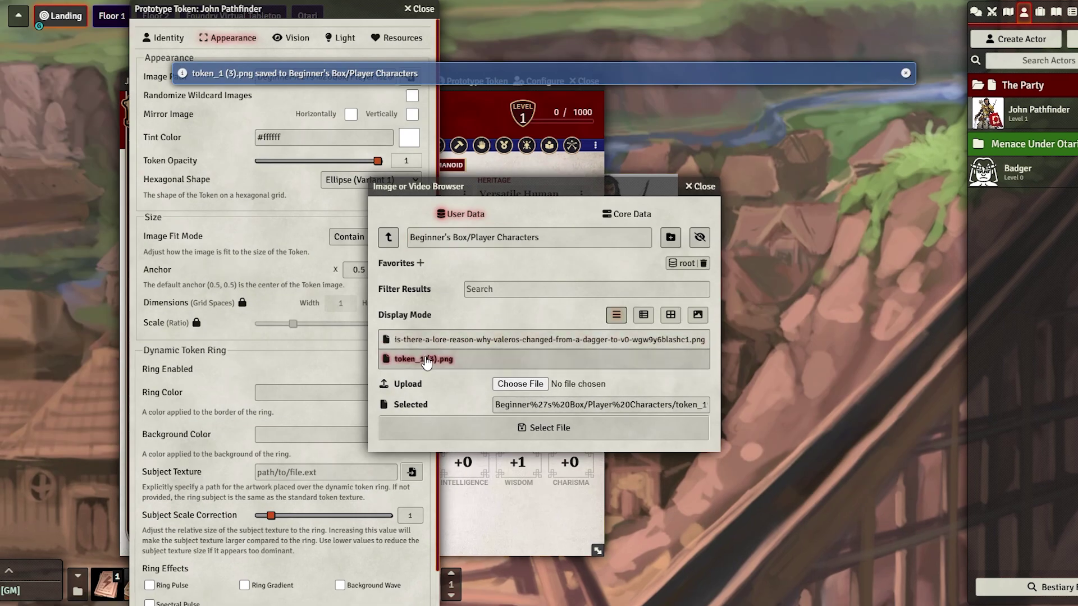
left_click(464, 427)
scroll(180, 116, "down", 1)
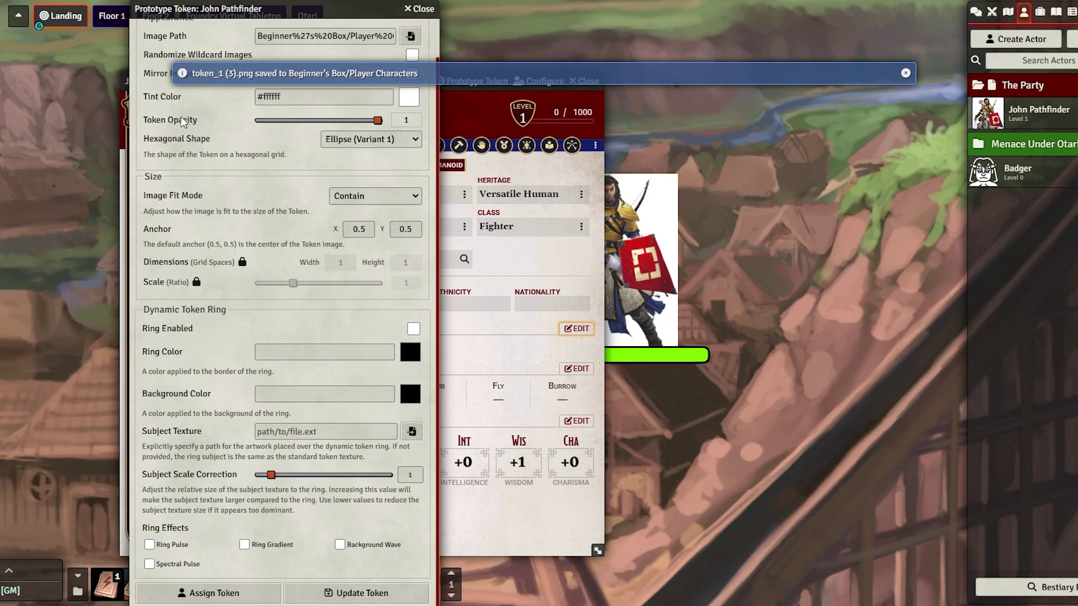
left_click(363, 594)
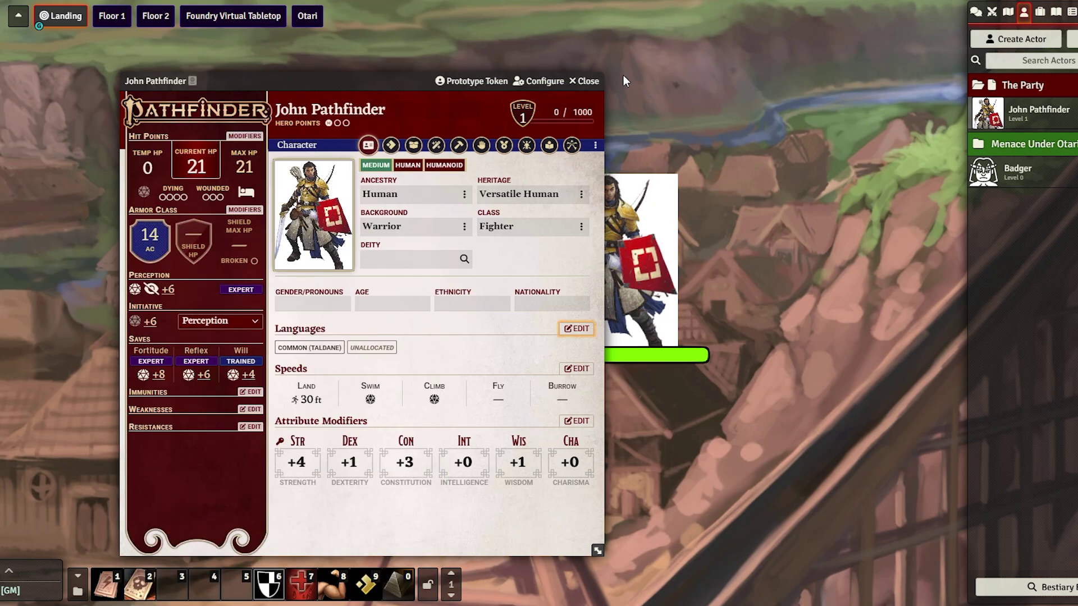
- Close the sheet and place a new ringed John Pathfinder token on the map
left_click(594, 82)
left_click_drag(1017, 112, 473, 290)
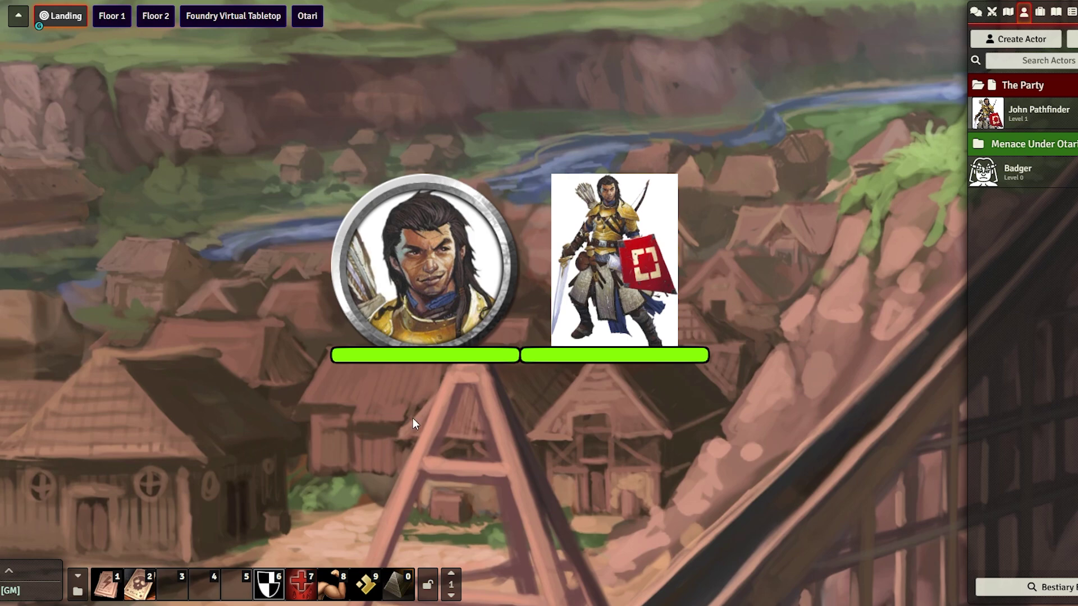
scroll(413, 419, "down", 5)
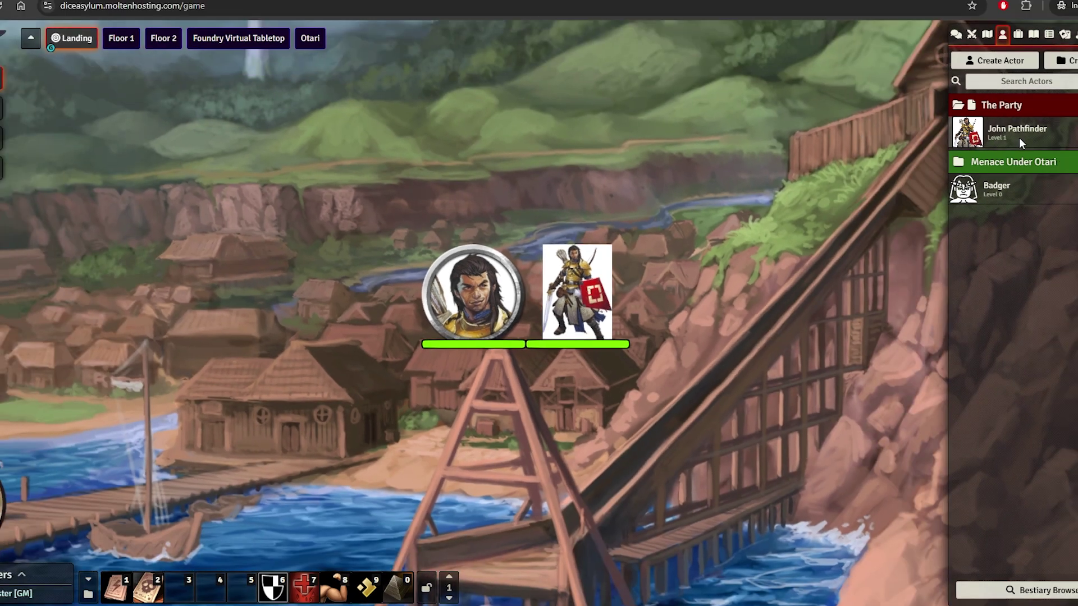
- In the prototype token settings, keep the name shown on hover by anyone
left_click(1041, 118)
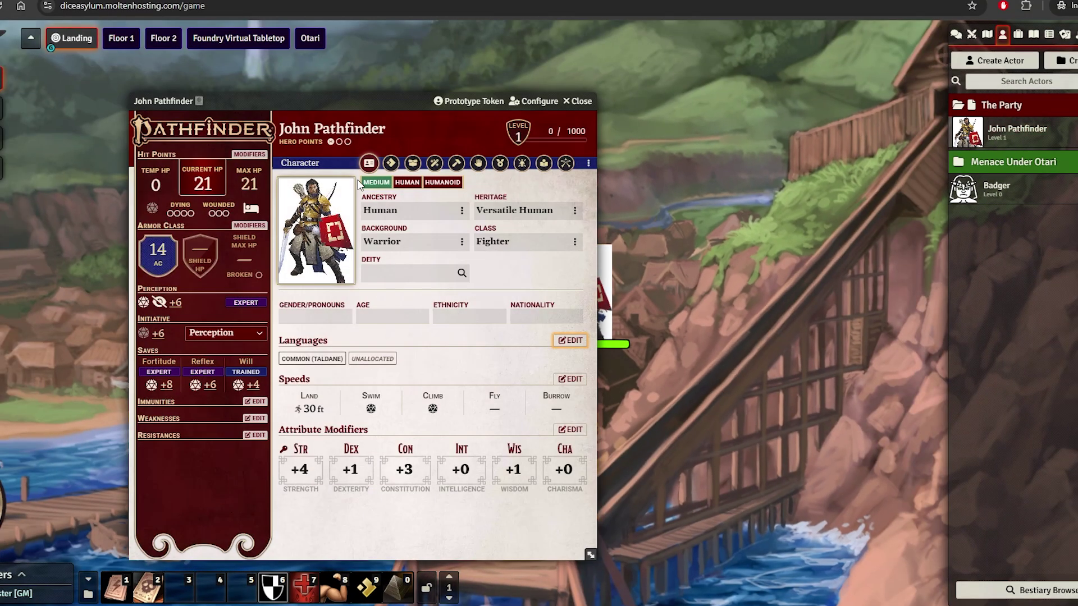
left_click_drag(389, 106, 367, 98)
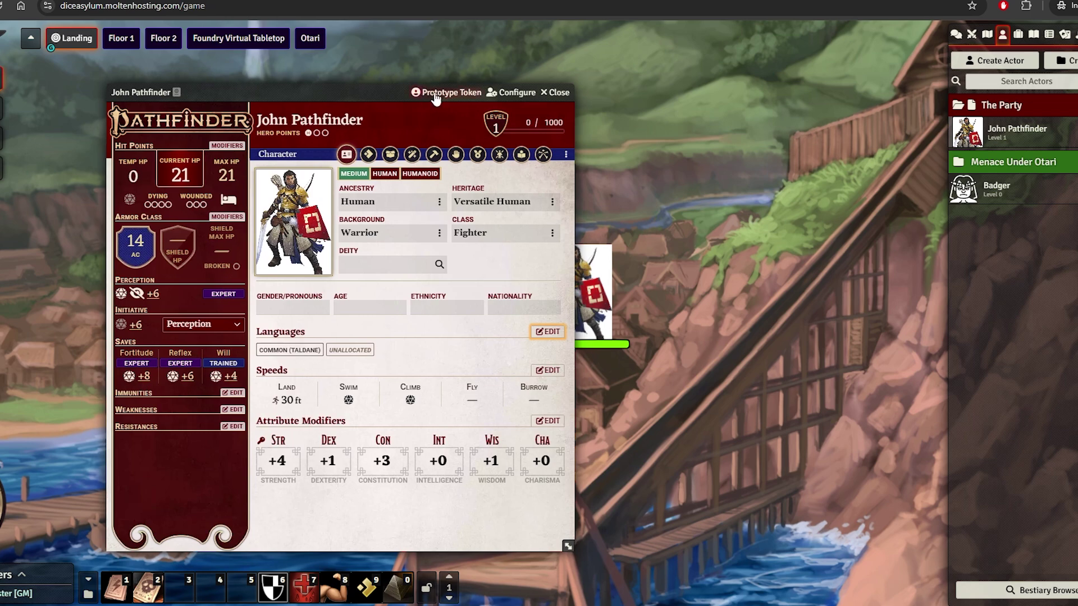
left_click(438, 95)
left_click_drag(51, 88, 356, 150)
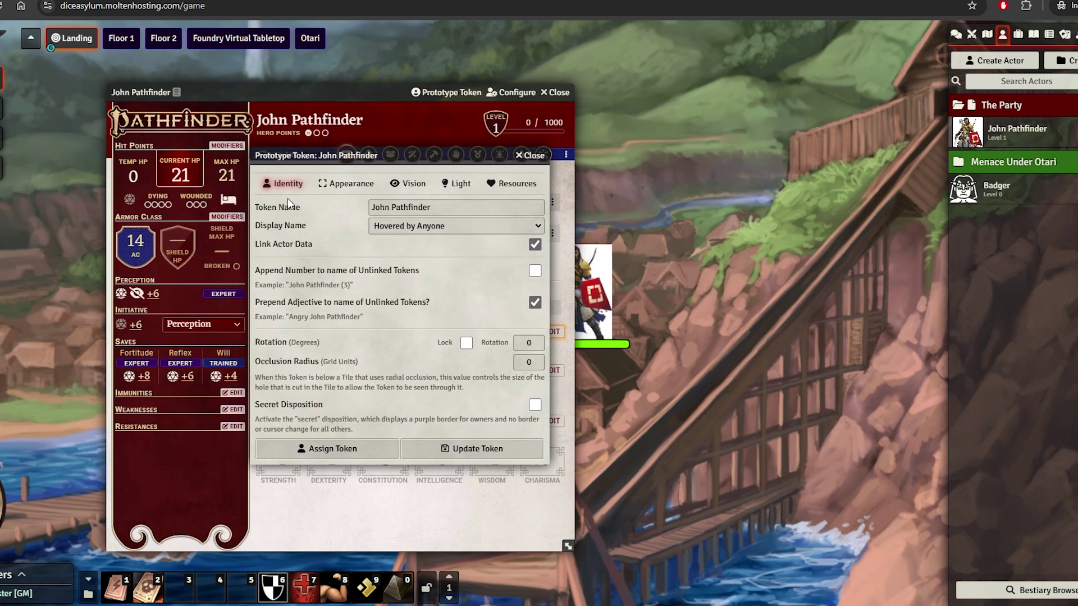
left_click(395, 230)
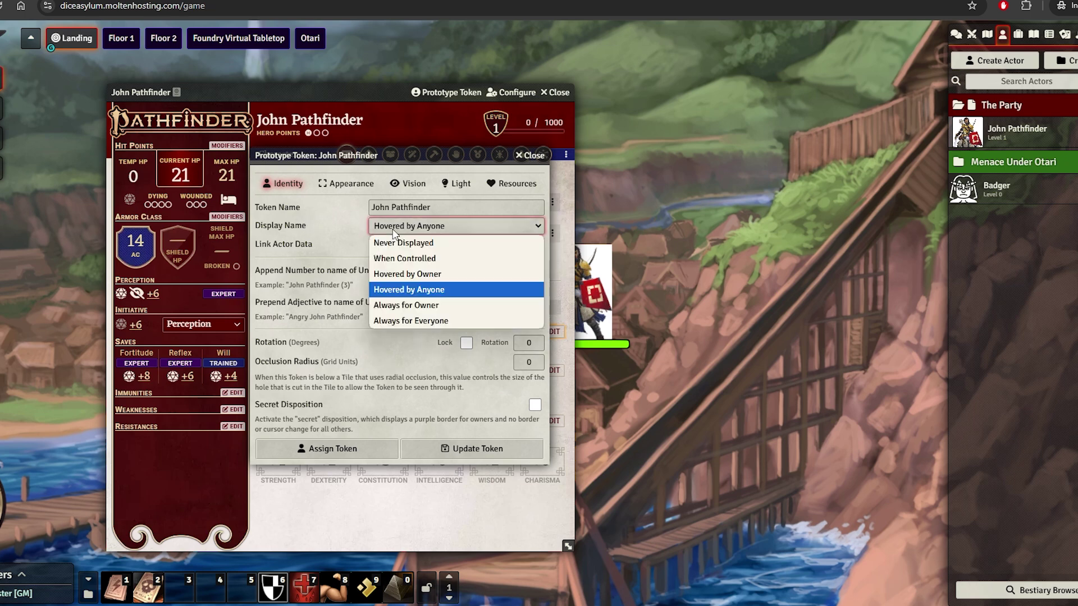
left_click(405, 290)
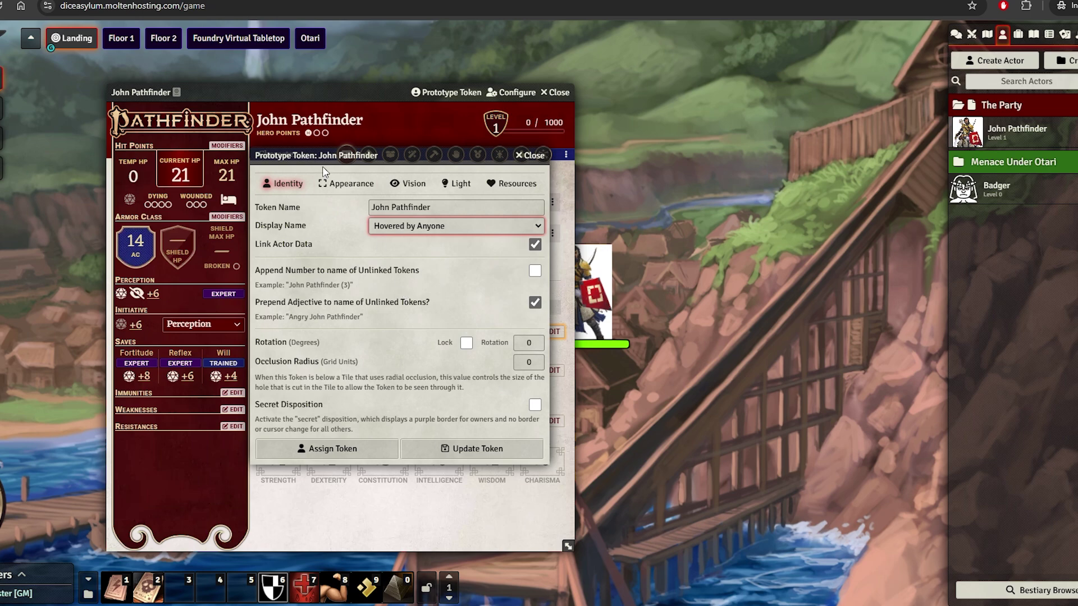
- Review the token's appearance, vision and light settings
left_click(334, 183)
scroll(318, 204, "down", 1)
scroll(317, 206, "up", 1)
left_click(408, 60)
left_click(455, 60)
left_click(408, 60)
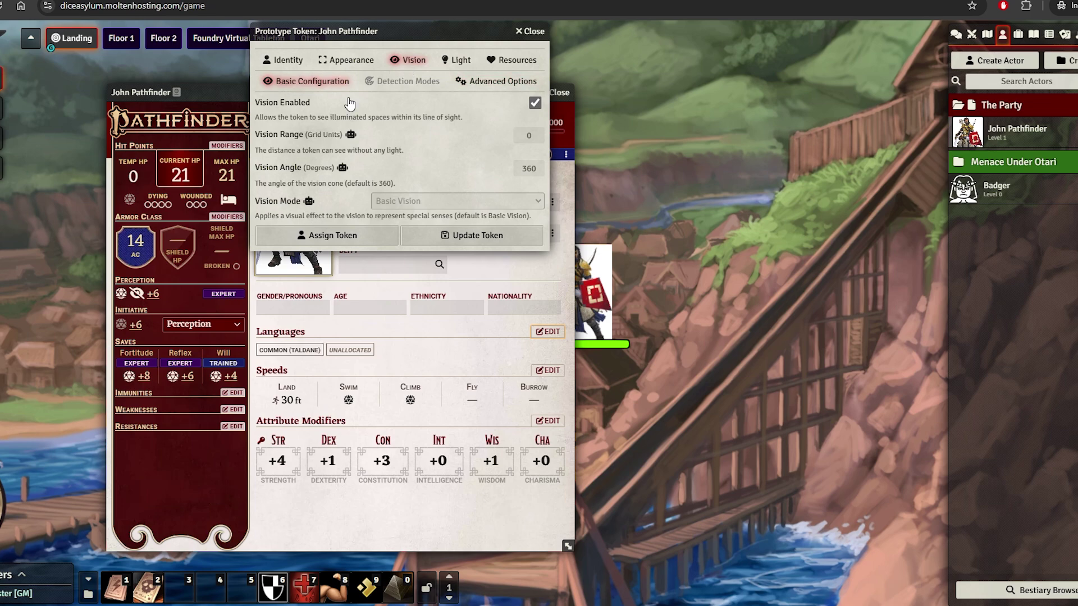
left_click(452, 60)
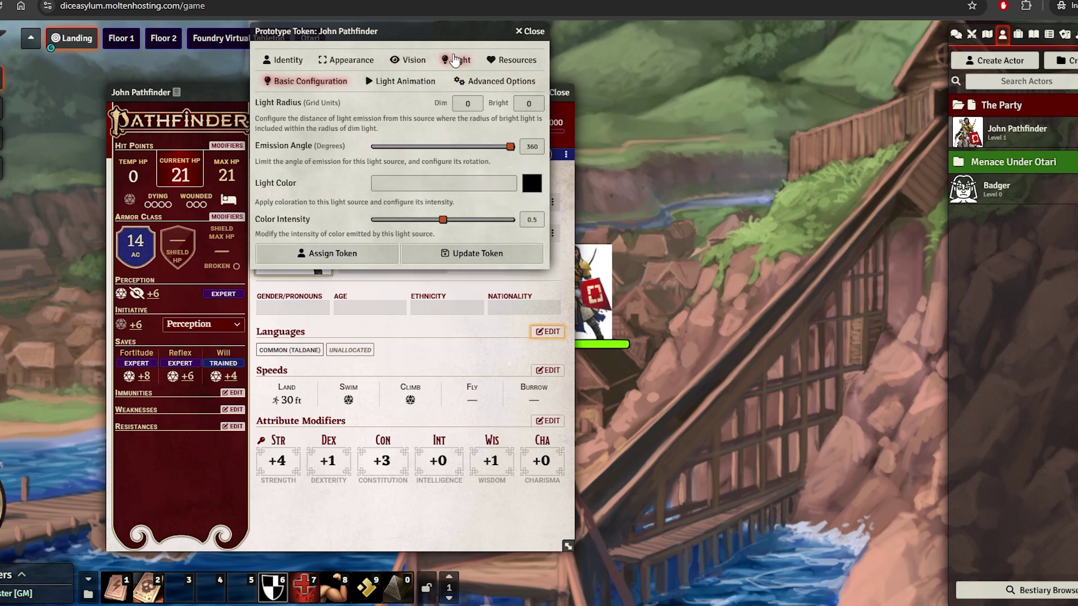
- Set Display Bars to Always for Everyone and save the prototype token
left_click(500, 59)
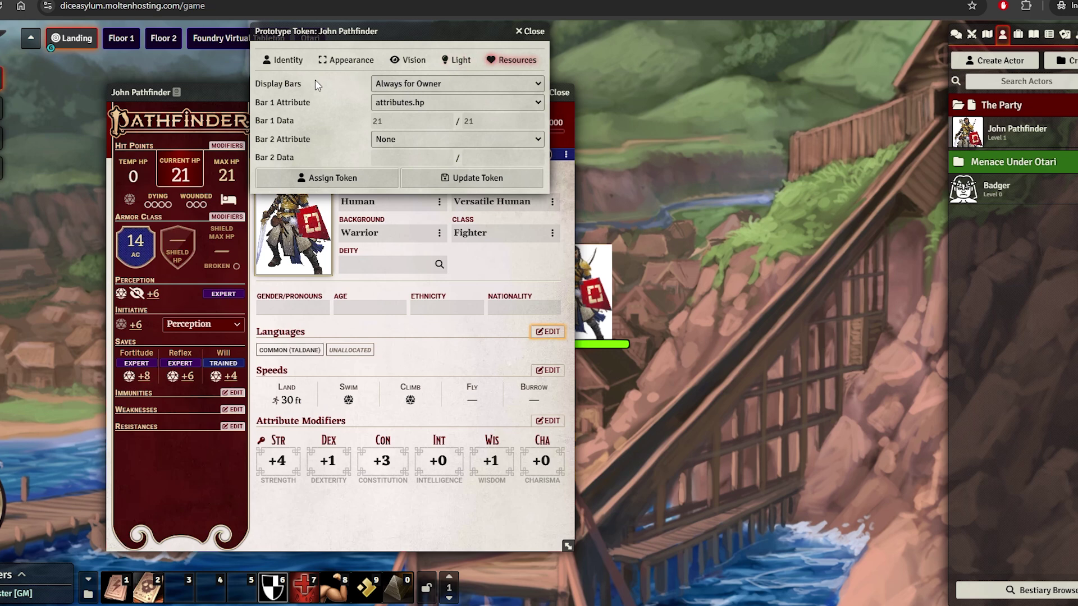
left_click(404, 84)
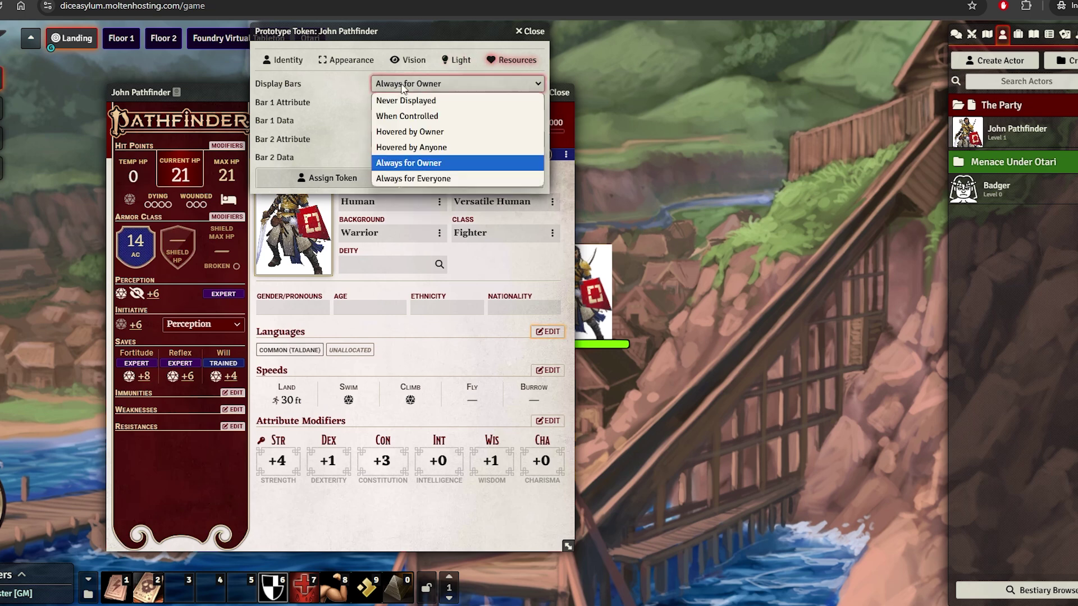
left_click(405, 177)
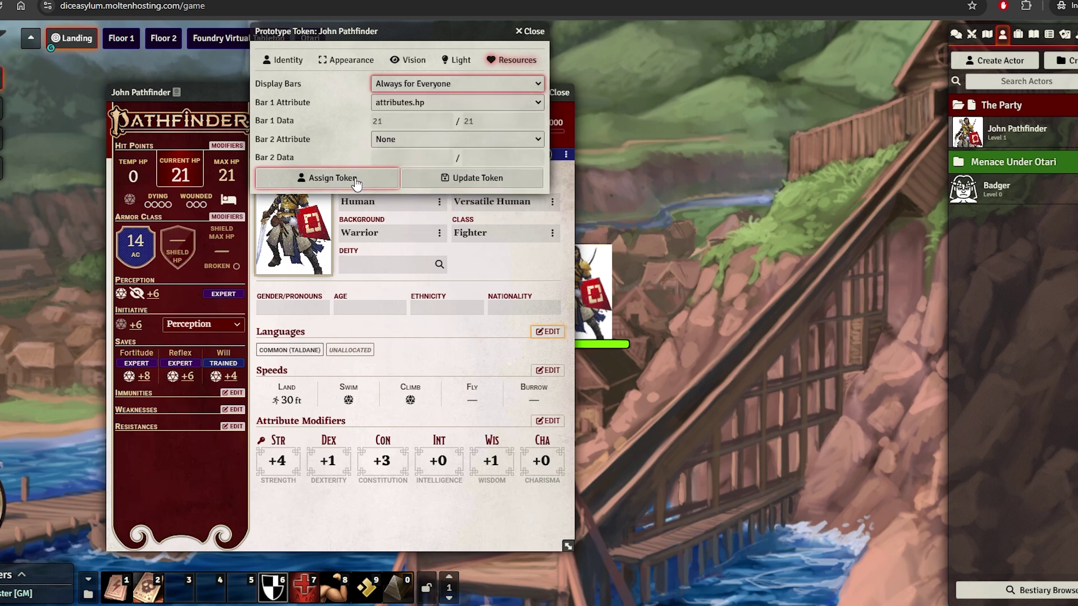
left_click(449, 179)
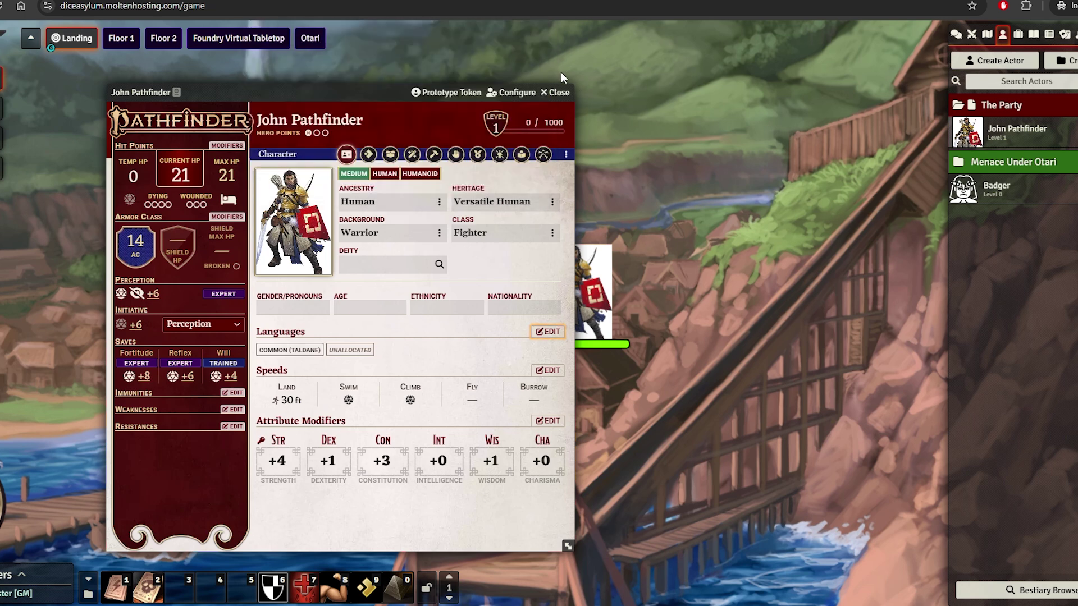
left_click(557, 92)
- Drag John Pathfinder from the Actors sidebar onto the map
left_click_drag(967, 133, 365, 292)
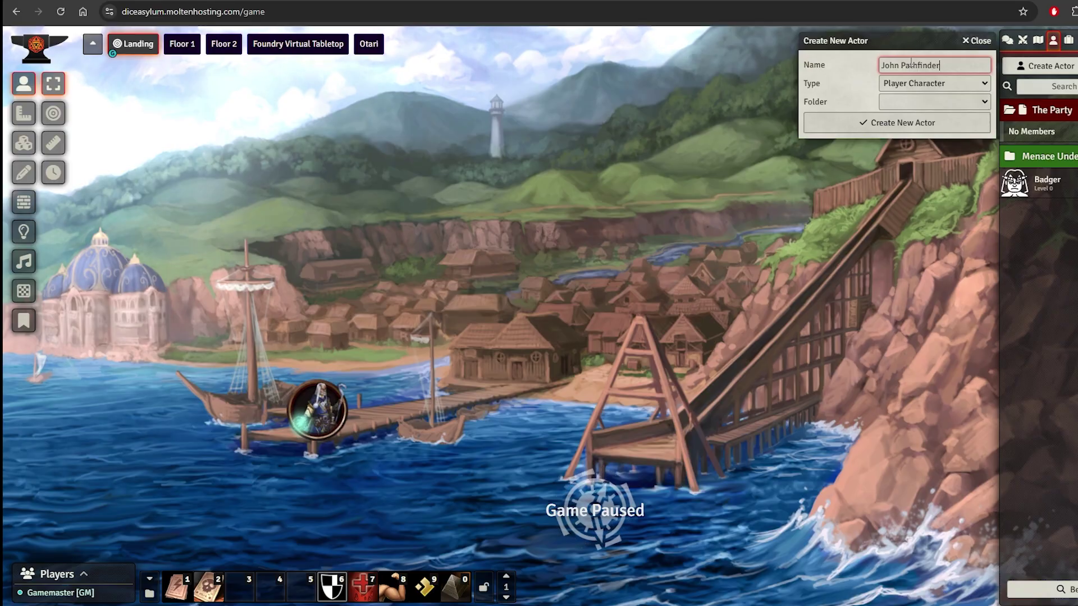
- Create the John Pathfinder actor and set its ancestry to Human
key("Return")
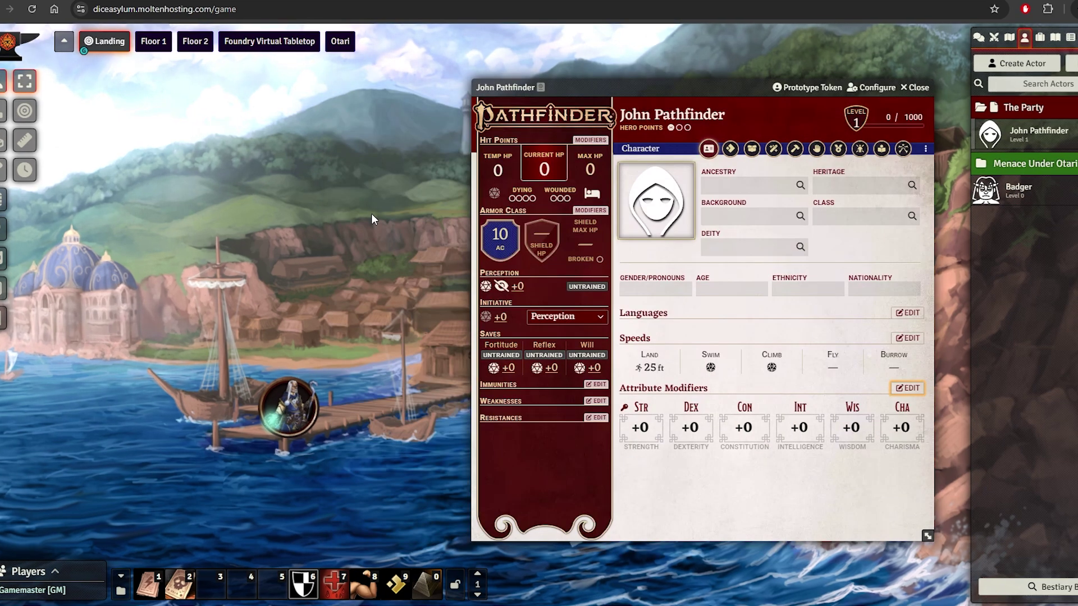
left_click(801, 190)
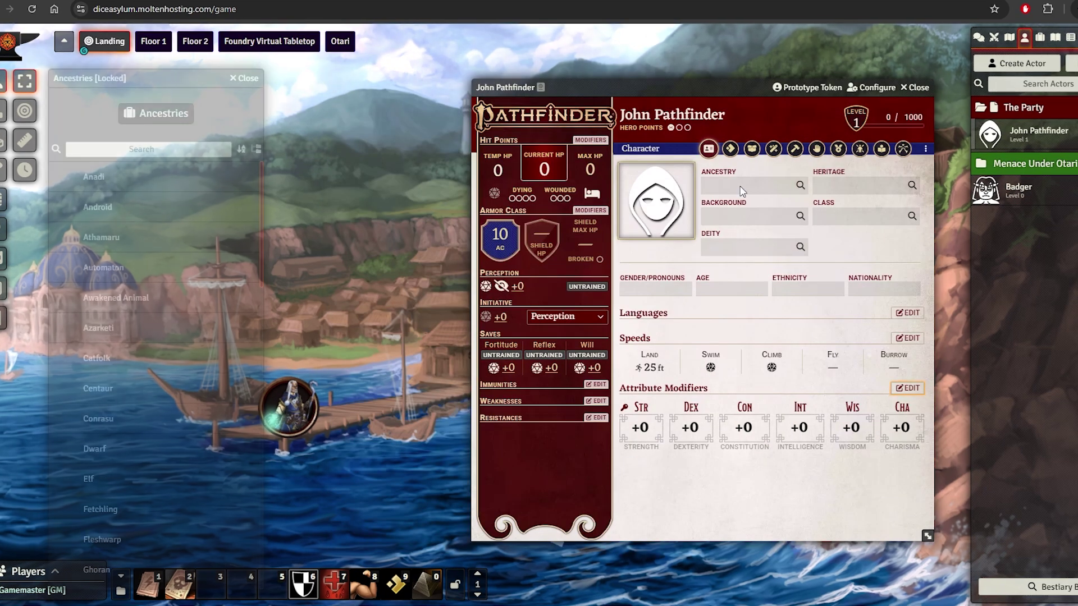
scroll(168, 221, "down", 5)
scroll(138, 371, "down", 2)
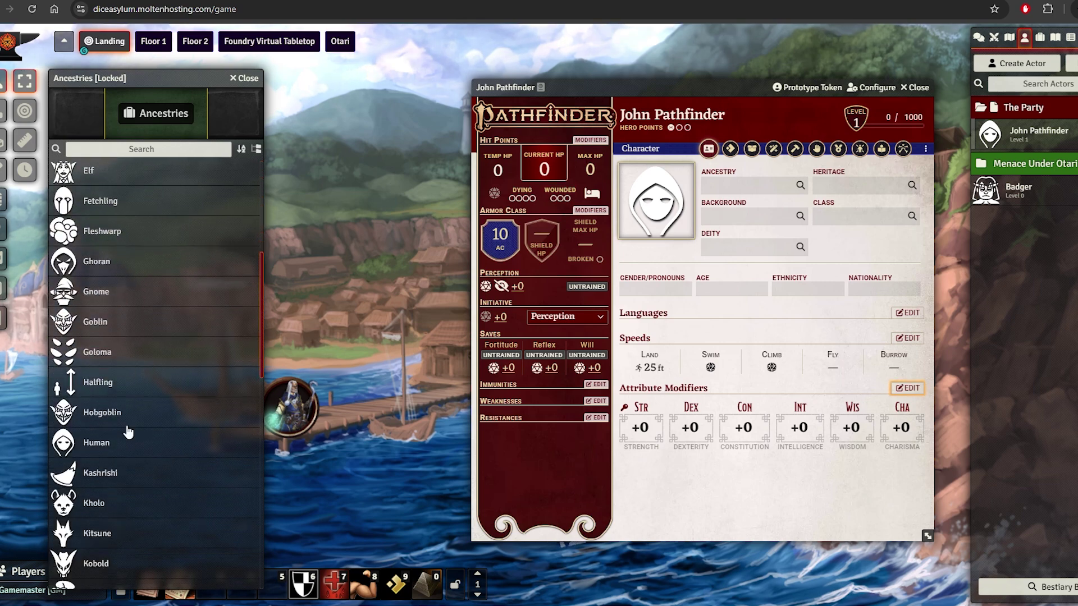
left_click_drag(92, 451, 723, 187)
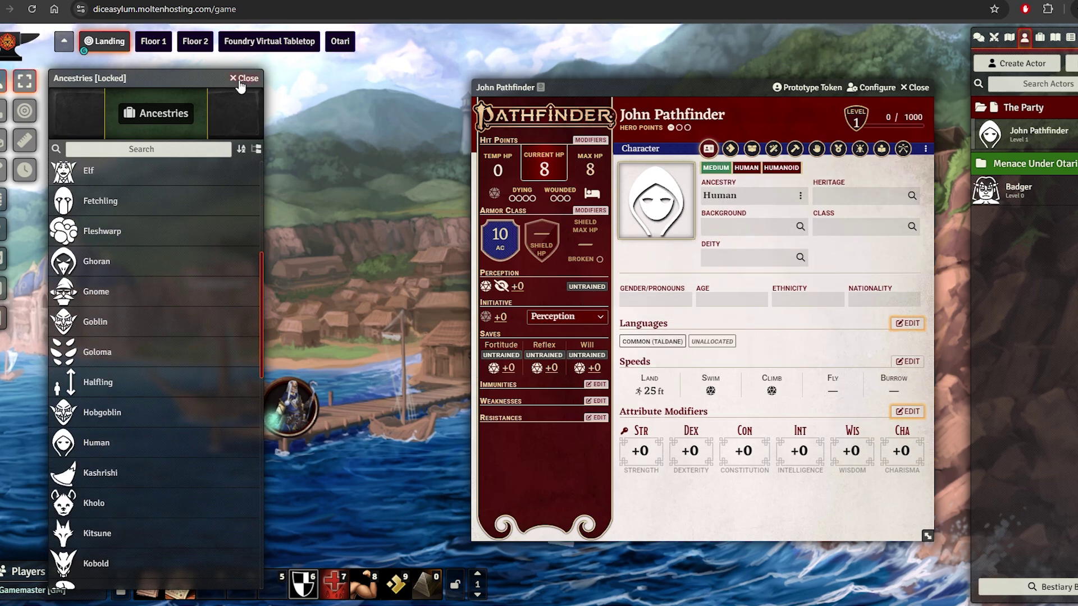
left_click(242, 80)
- Set the heritage to Versatile Human with Fleet as its general feat
left_click(911, 196)
scroll(137, 343, "down", 12)
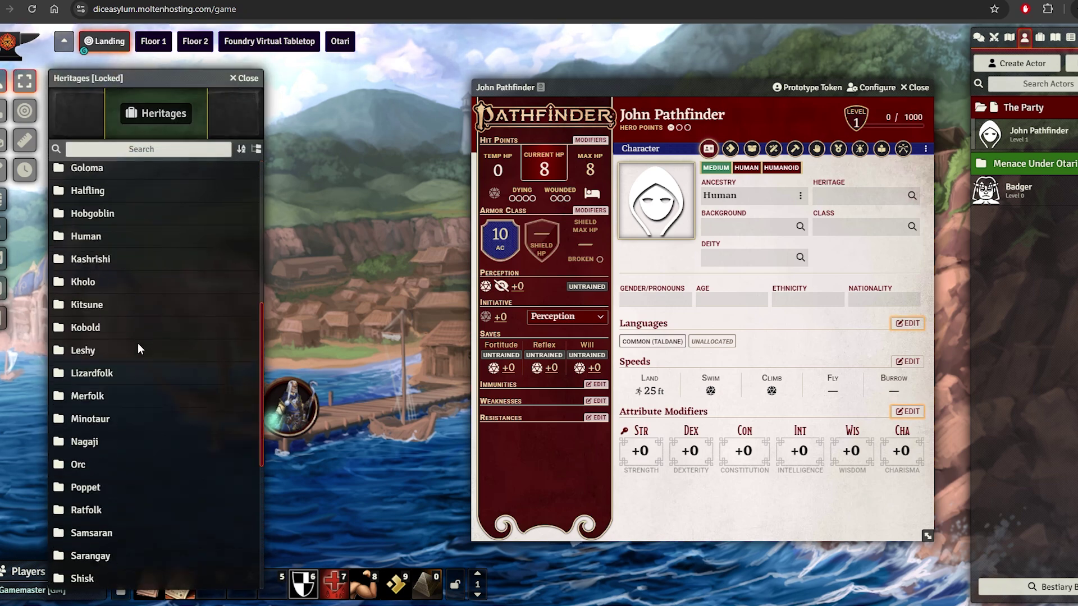
scroll(143, 341, "up", 12)
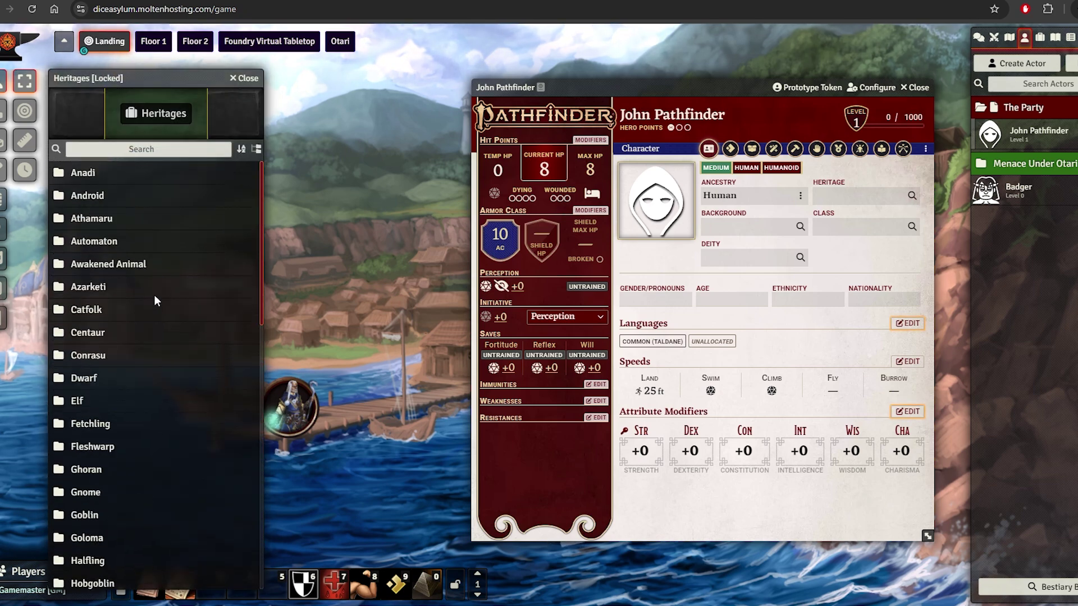
left_click(158, 151)
type("vers")
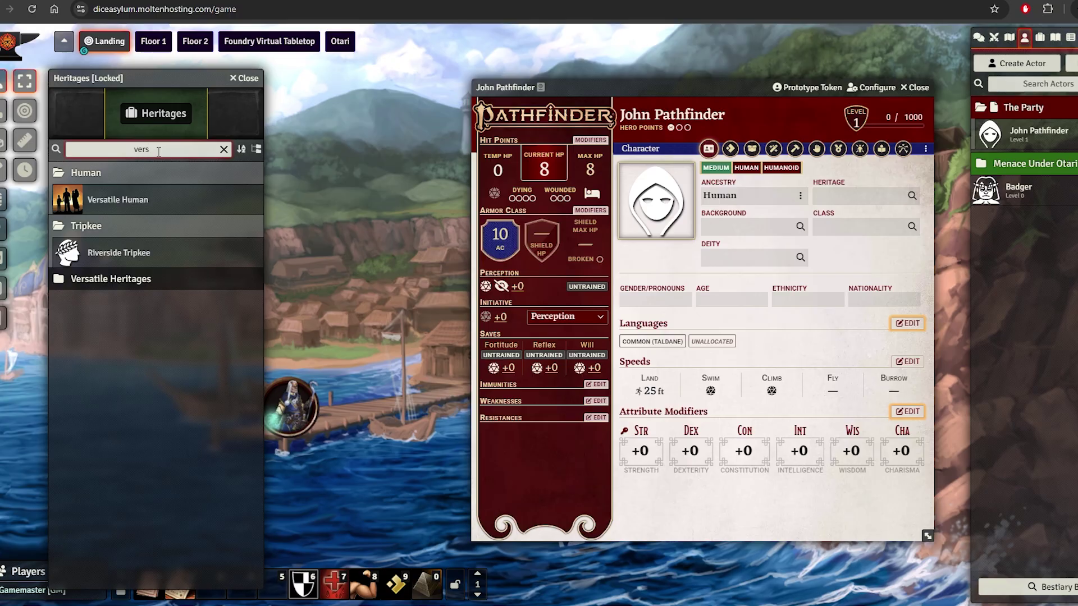
left_click_drag(126, 208, 829, 197)
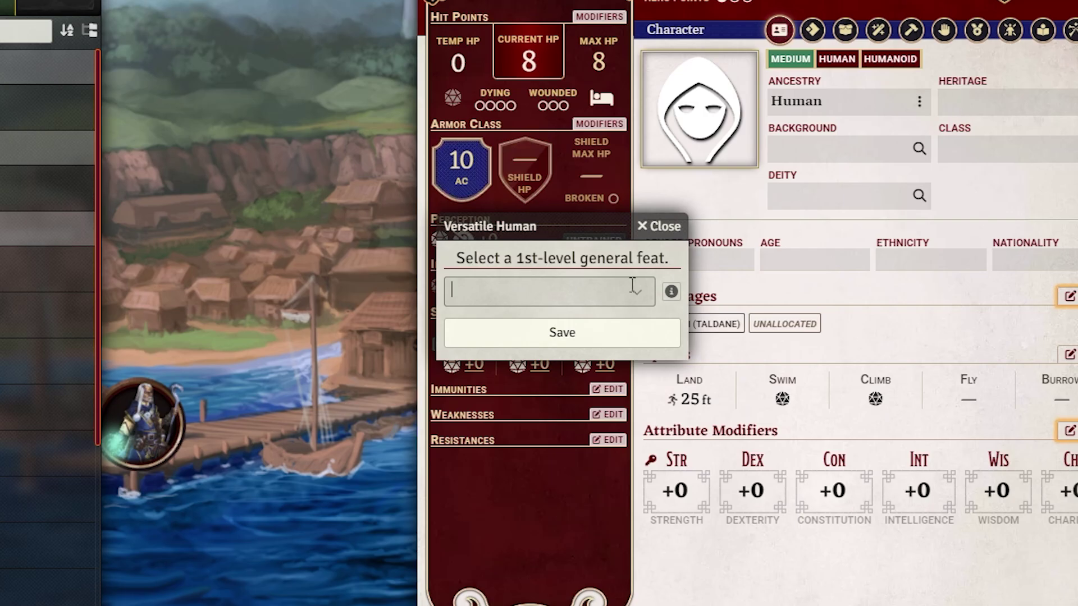
left_click(633, 286)
scroll(570, 377, "down", 10)
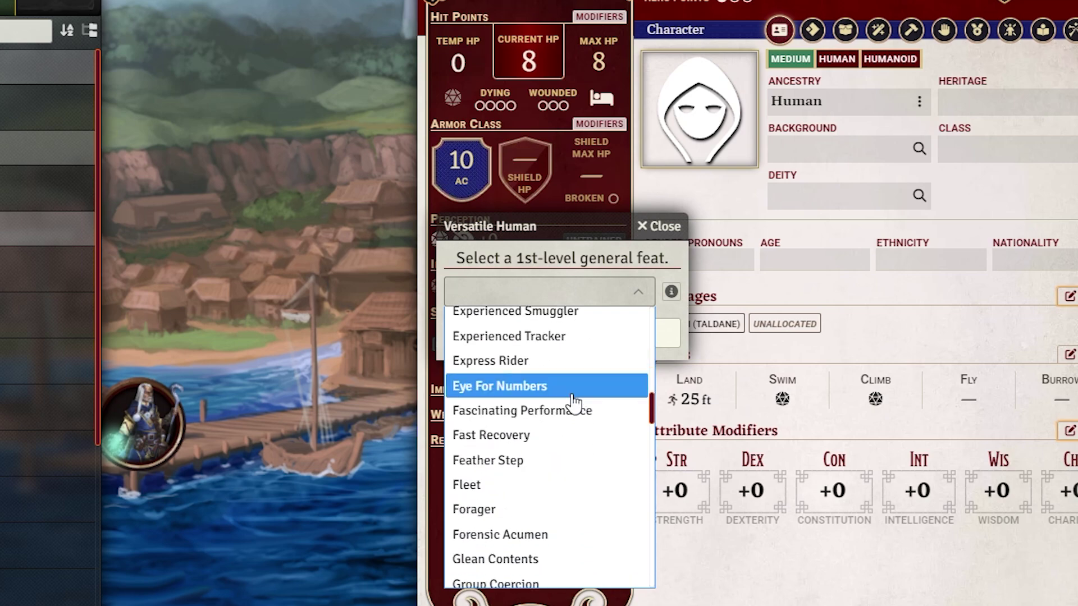
left_click(527, 483)
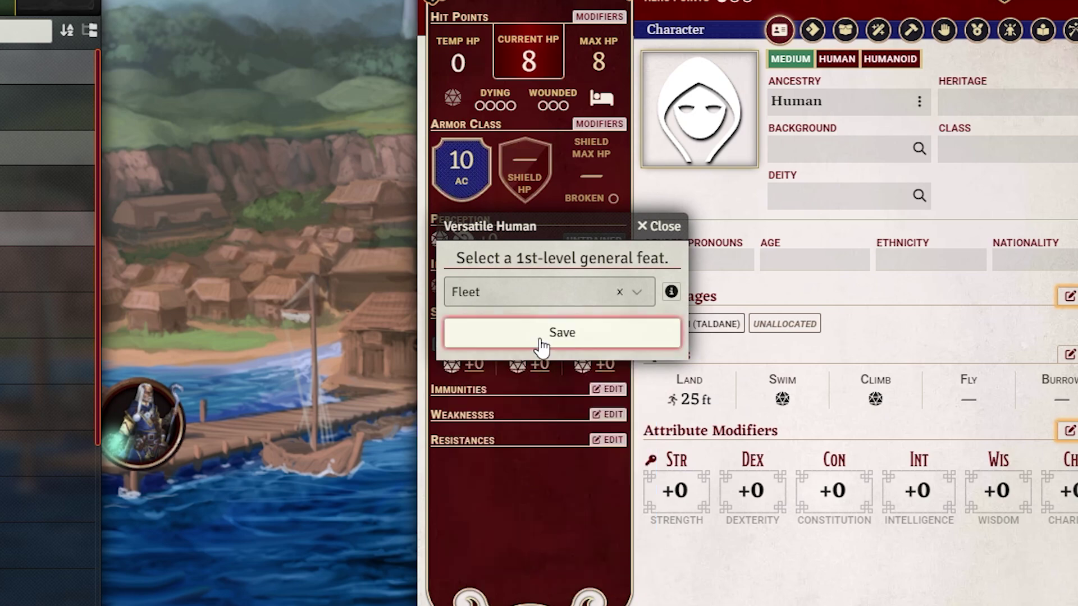
left_click(541, 342)
- Set the background to Warrior and the class to Fighter
left_click(919, 149)
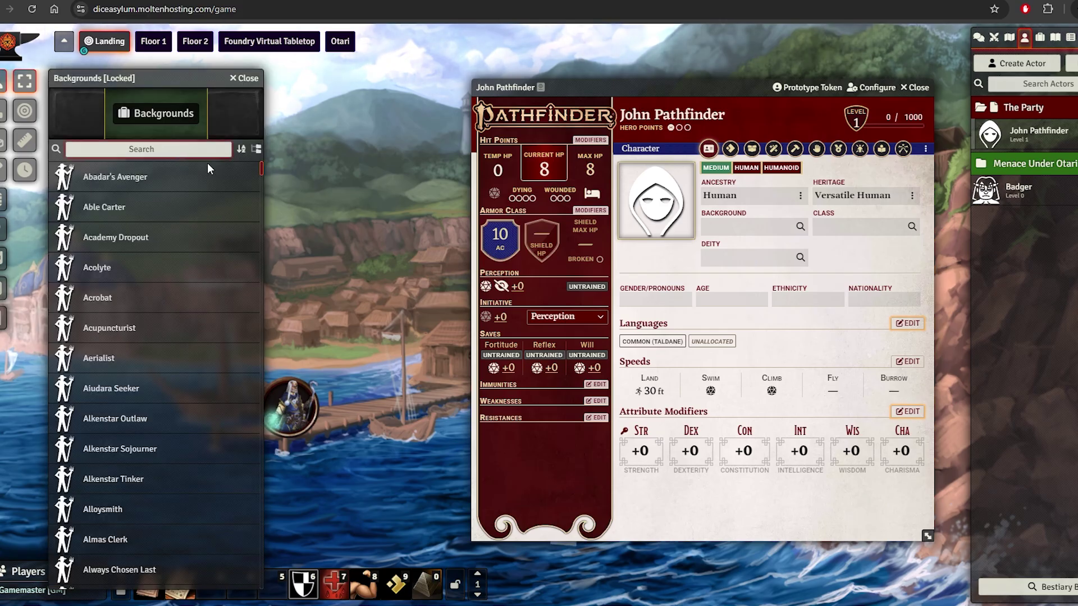
type("warrio")
left_click_drag(97, 207, 747, 227)
left_click(251, 79)
left_click(912, 227)
left_click_drag(97, 296, 921, 247)
left_click(244, 78)
left_click_drag(562, 87, 291, 78)
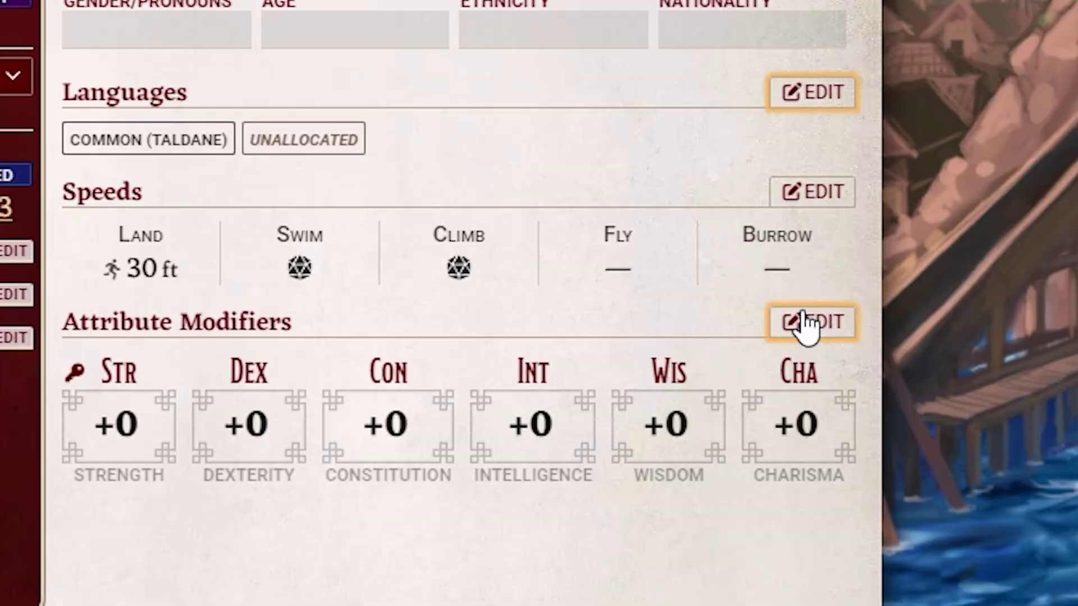
- Apply Human and Warrior boosts to STR and CON, Fighter key STR, and free STR, CON, WIS boosts
left_click(808, 324)
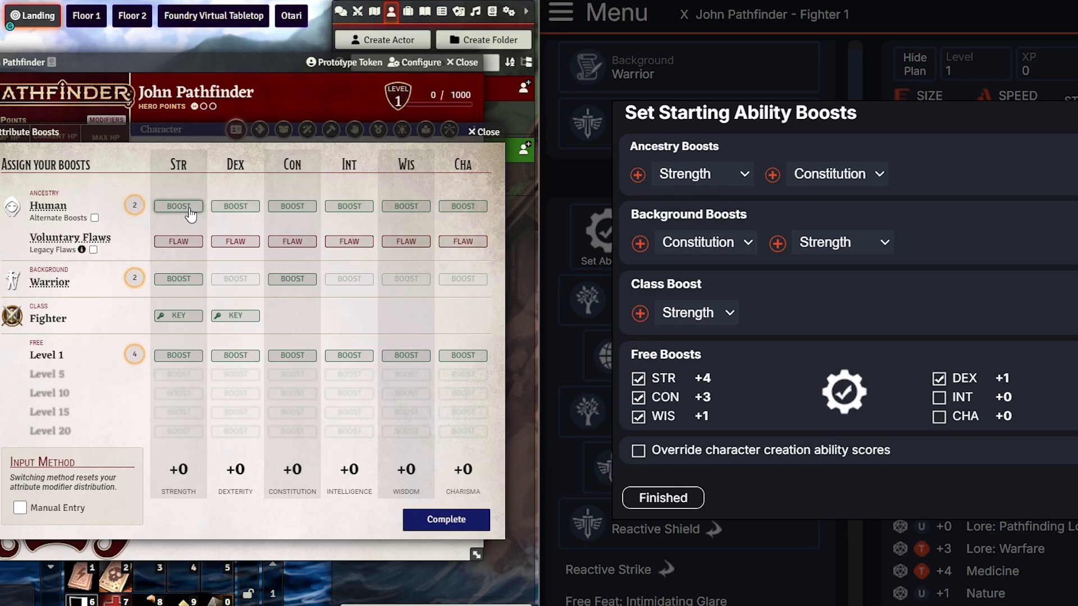
left_click(290, 208)
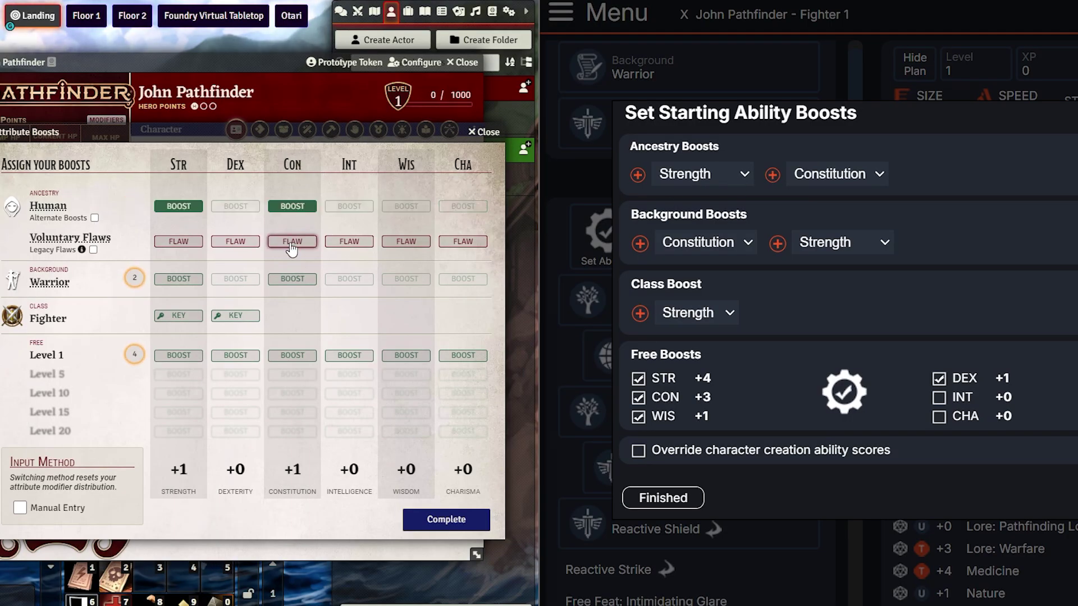
left_click(288, 280)
left_click(176, 280)
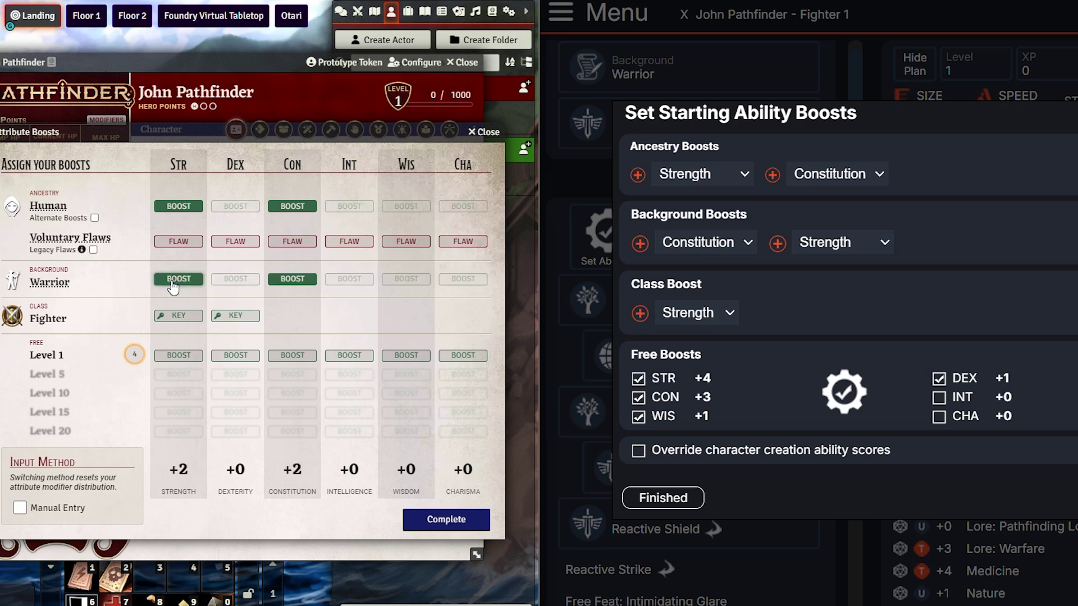
left_click(180, 316)
left_click(178, 355)
left_click(293, 356)
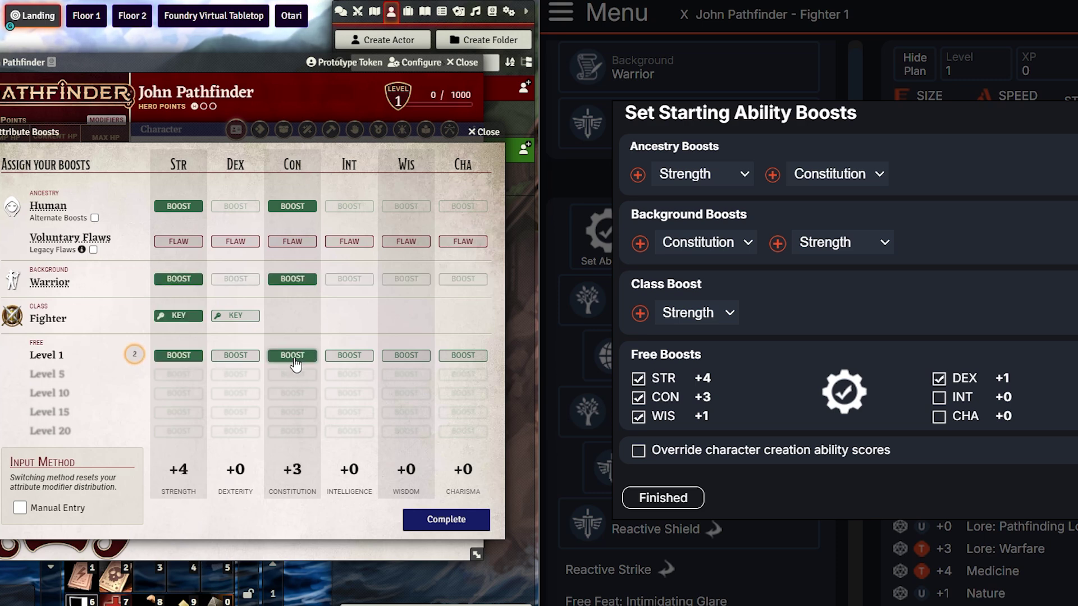
left_click(406, 355)
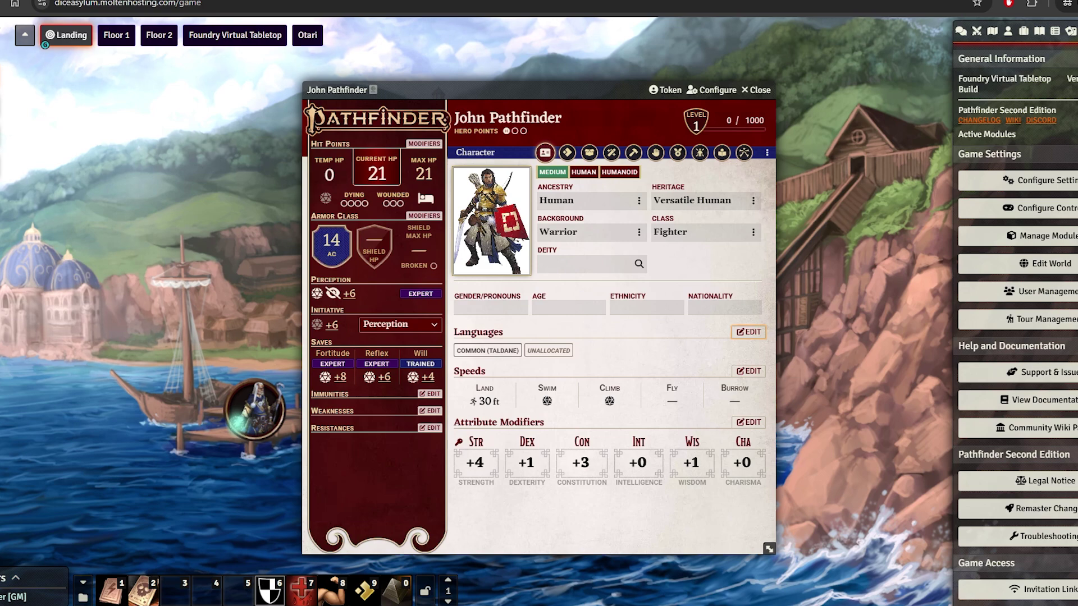
- Add Natural Ambition to the ancestry feat slot with Sudden Charge as its bonus class feat
left_click(678, 154)
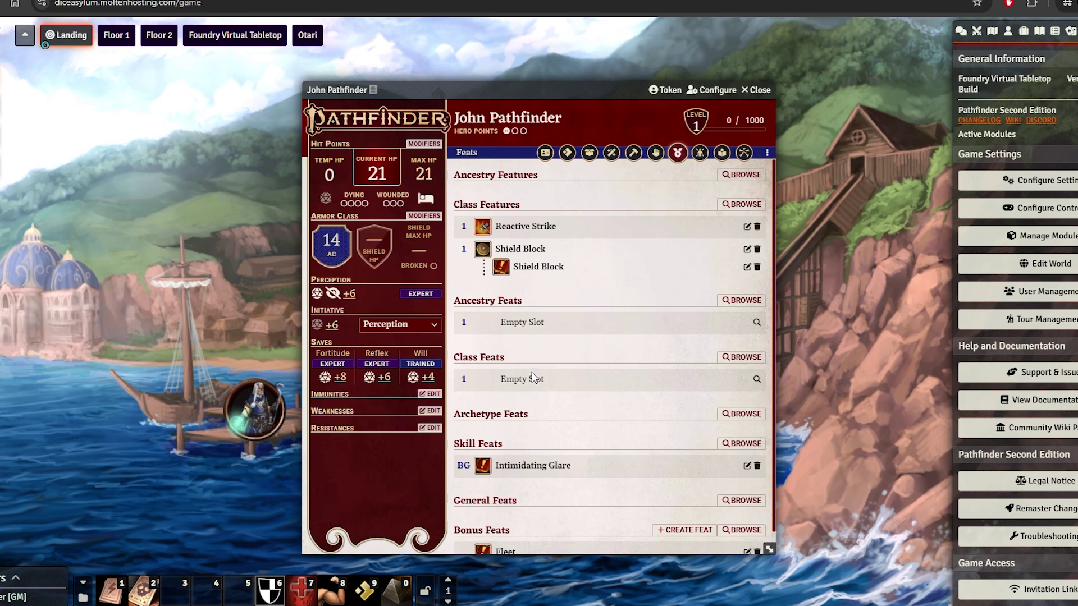
left_click_drag(544, 91, 574, 95)
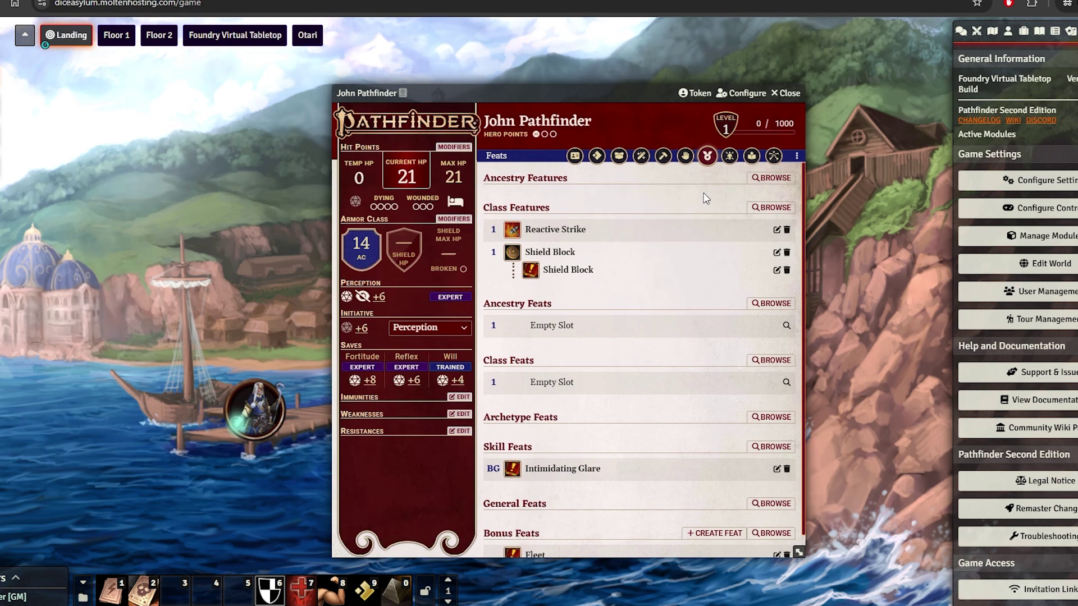
left_click(786, 328)
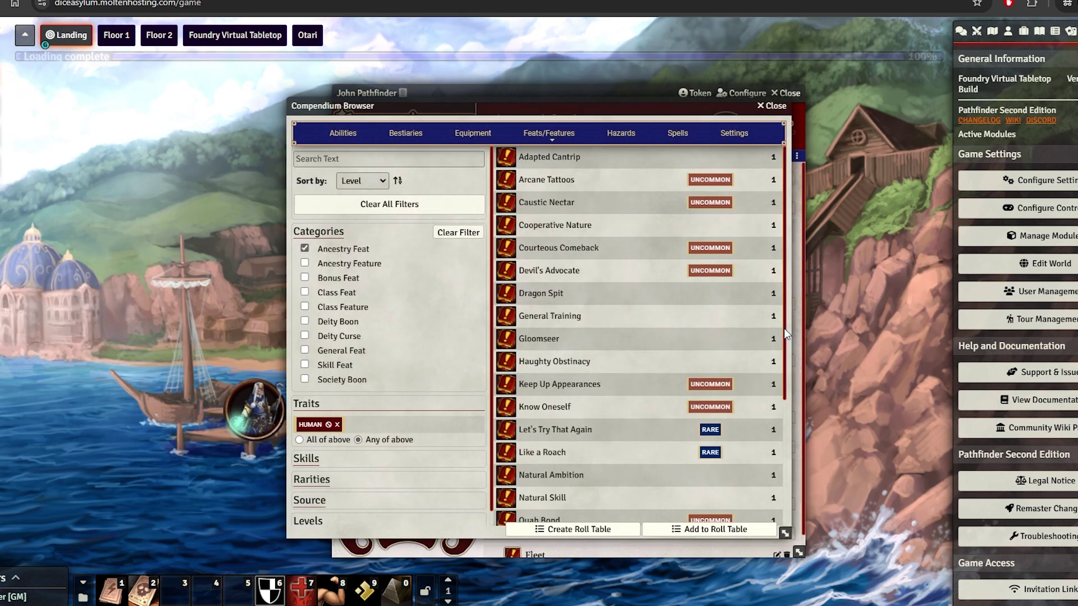
left_click(772, 106)
left_click_drag(569, 93, 594, 95)
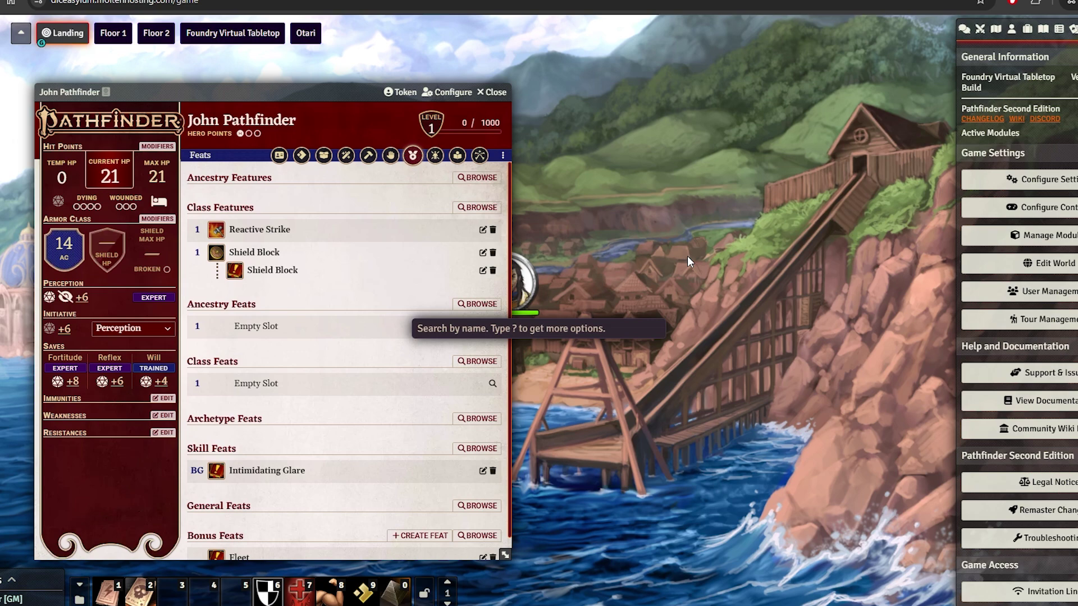
type("nat")
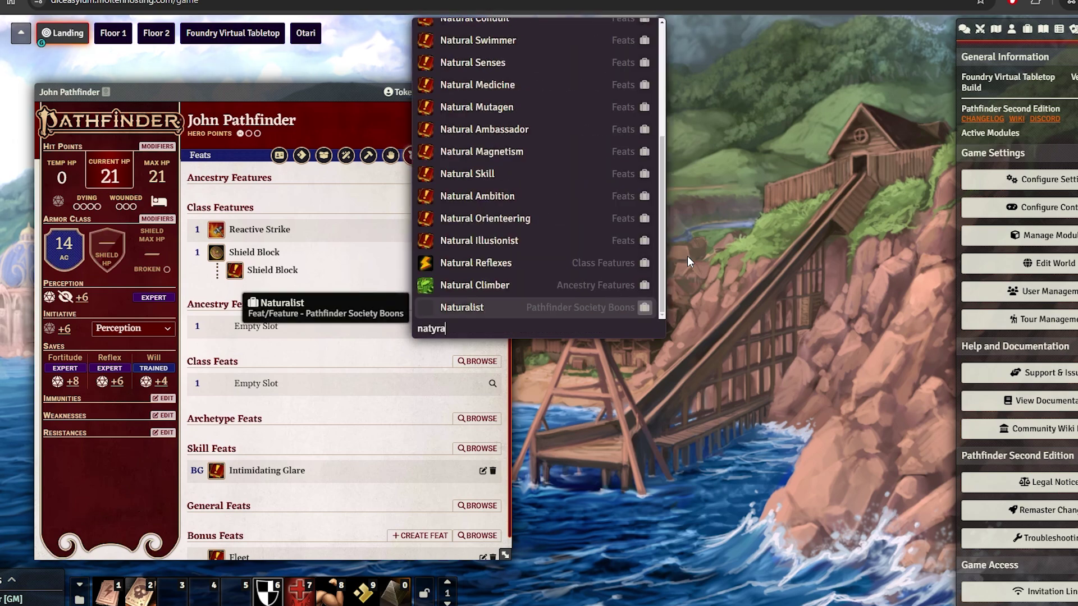
type("ural am")
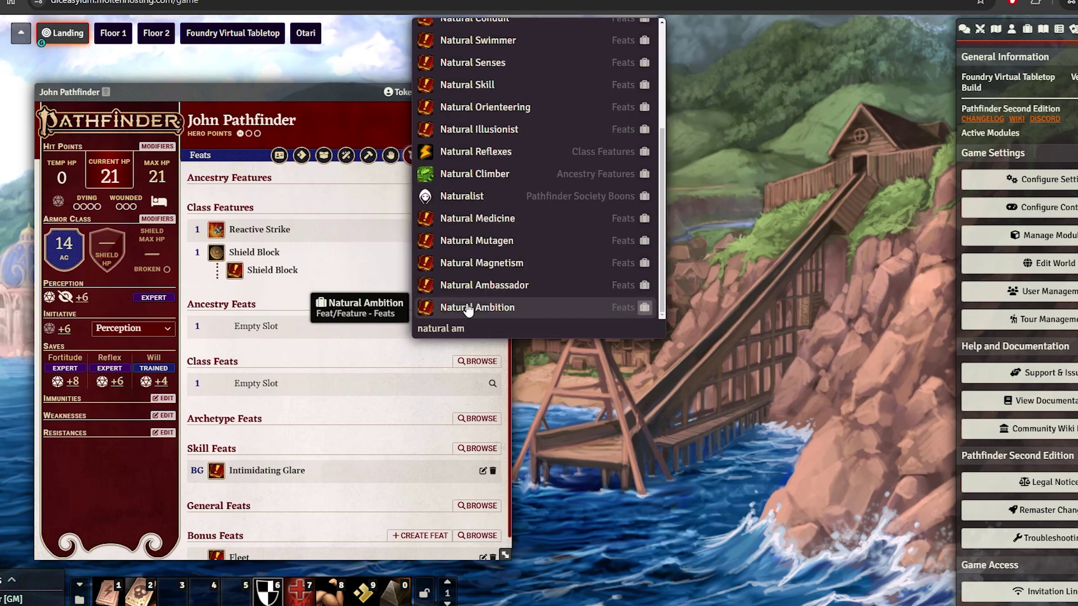
left_click_drag(469, 310, 278, 315)
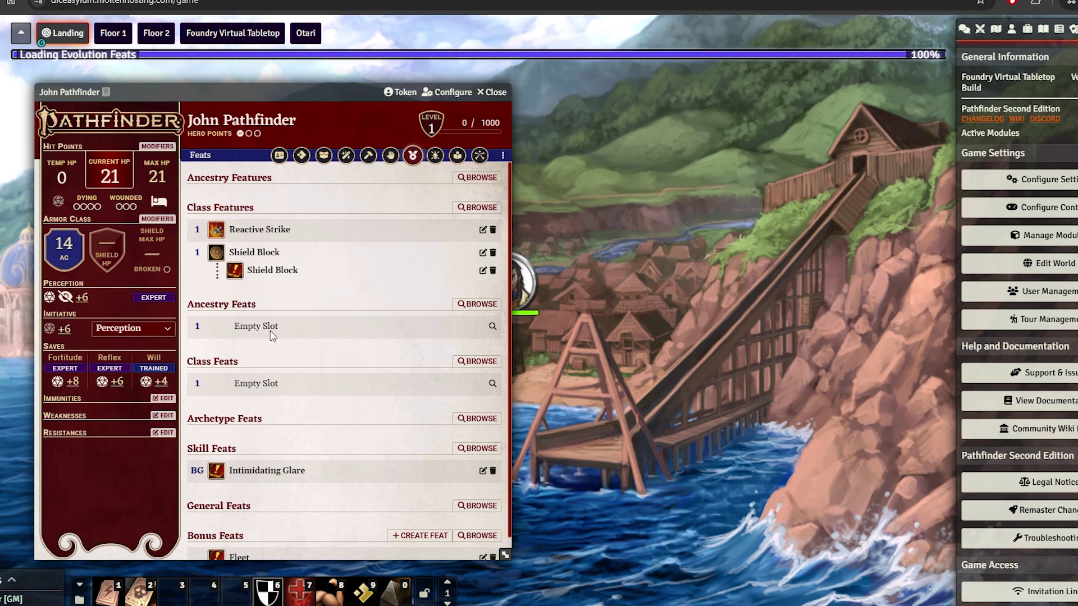
left_click(529, 320)
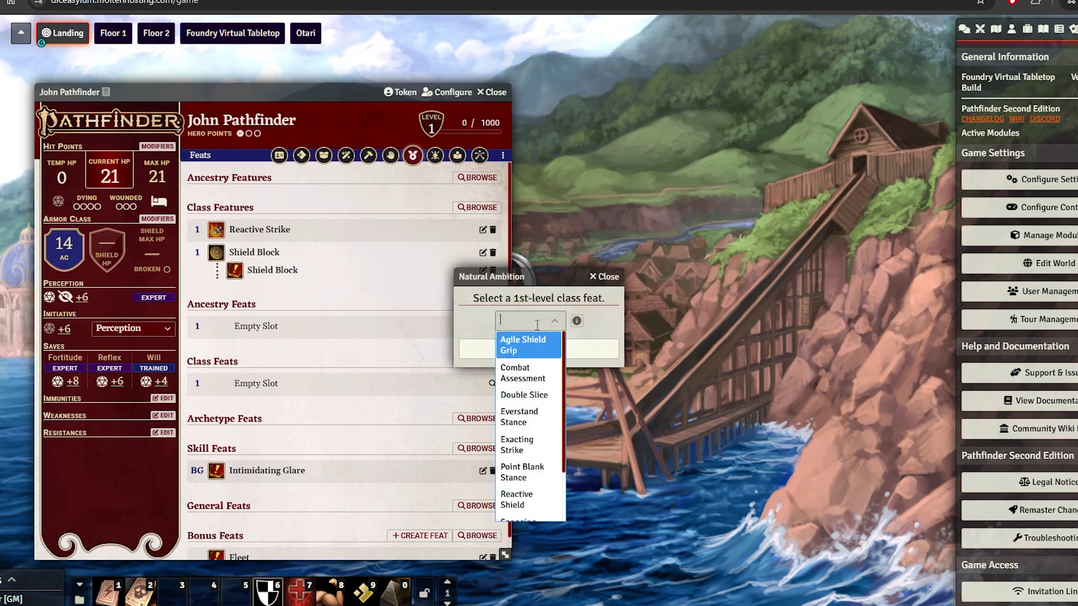
scroll(514, 389, "down", 3)
left_click(515, 484)
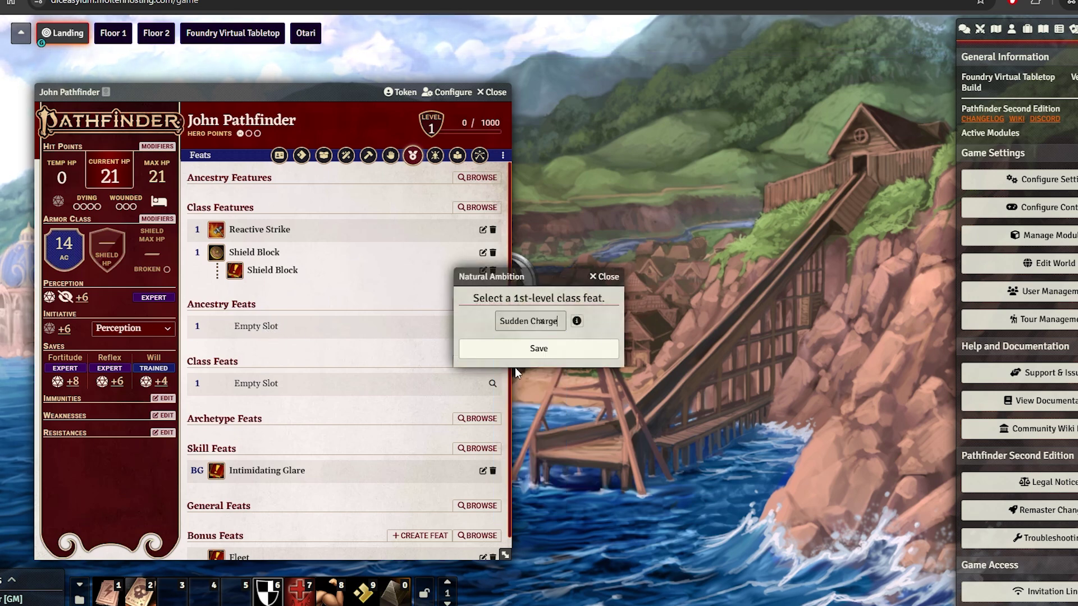
left_click(514, 351)
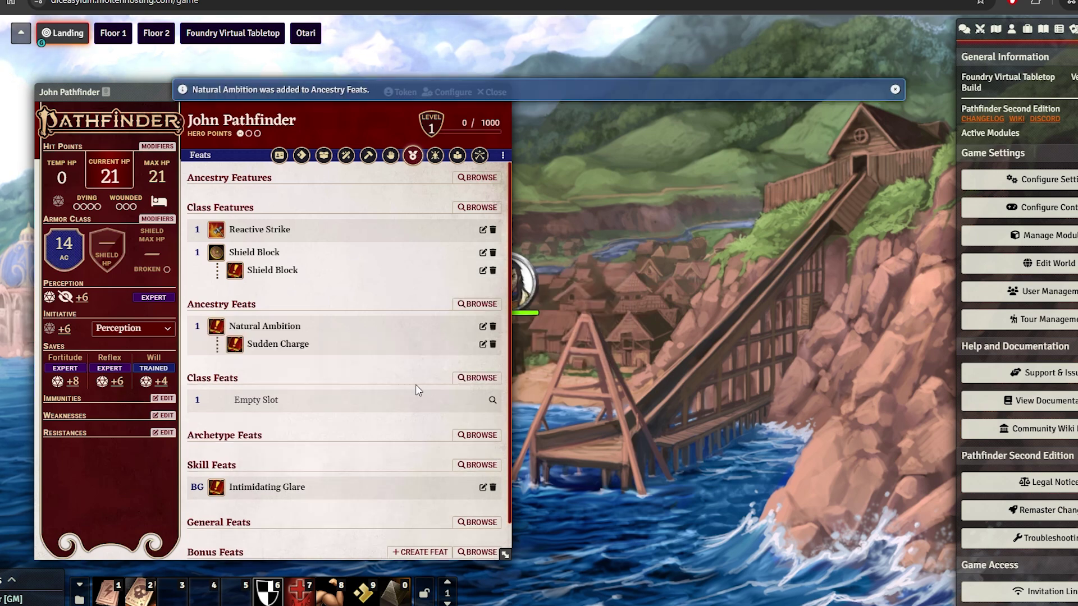
- Add Reactive Shield to the empty level 1 class feat slot
key("ctrl+space")
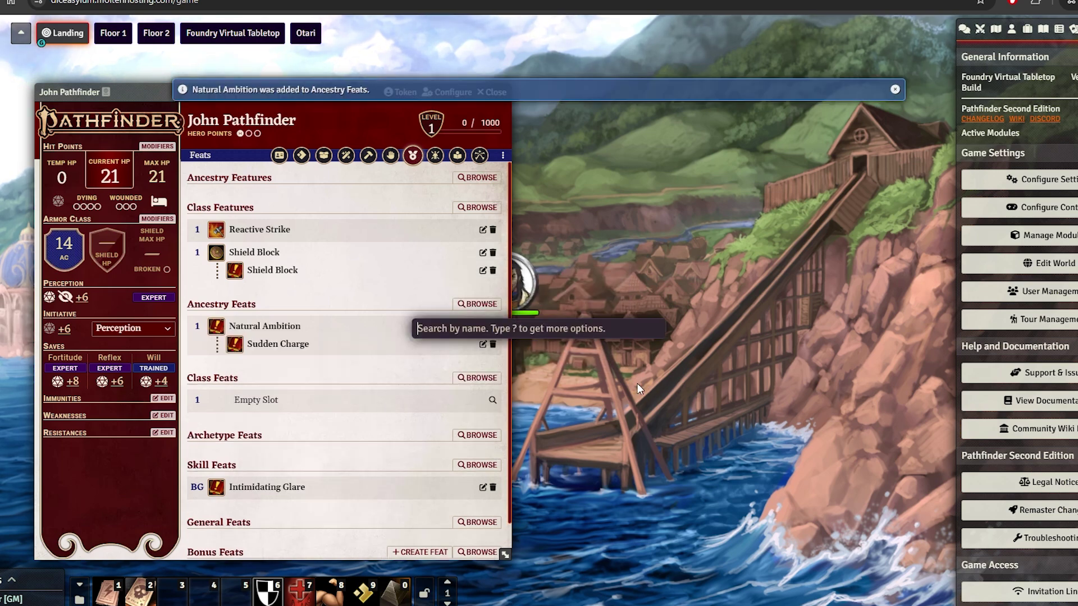
type("reactive shie")
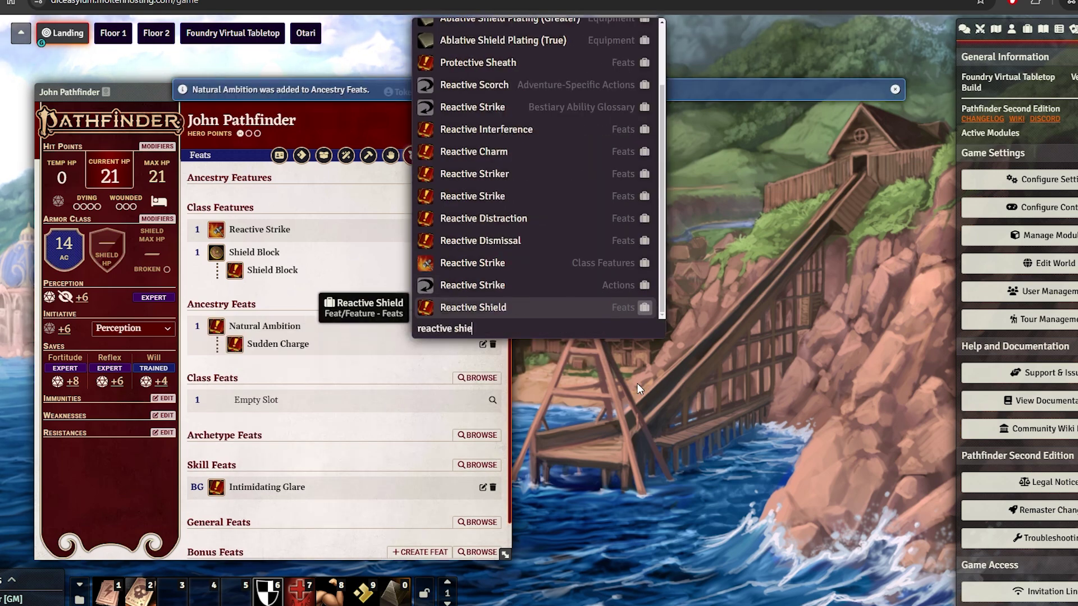
left_click_drag(427, 311, 277, 412)
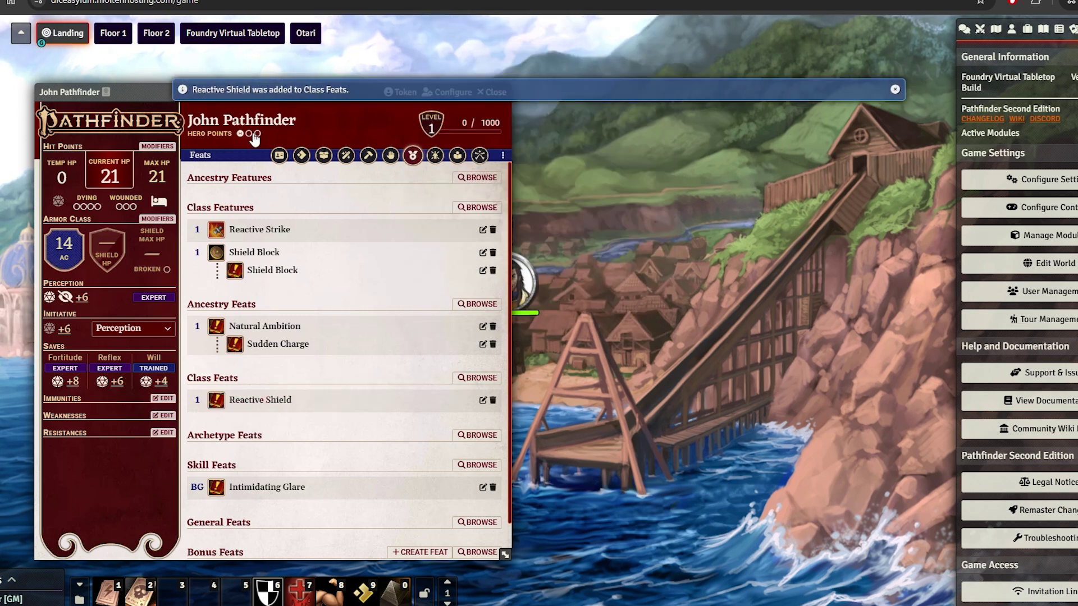
left_click_drag(163, 90, 356, 71)
scroll(505, 385, "down", 2)
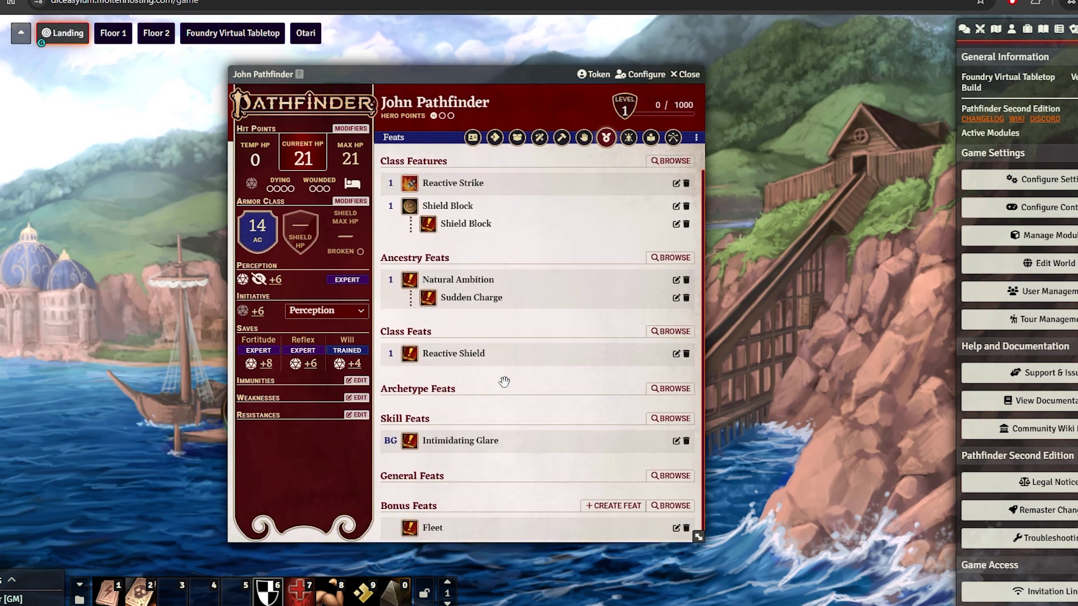
scroll(508, 387, "up", 2)
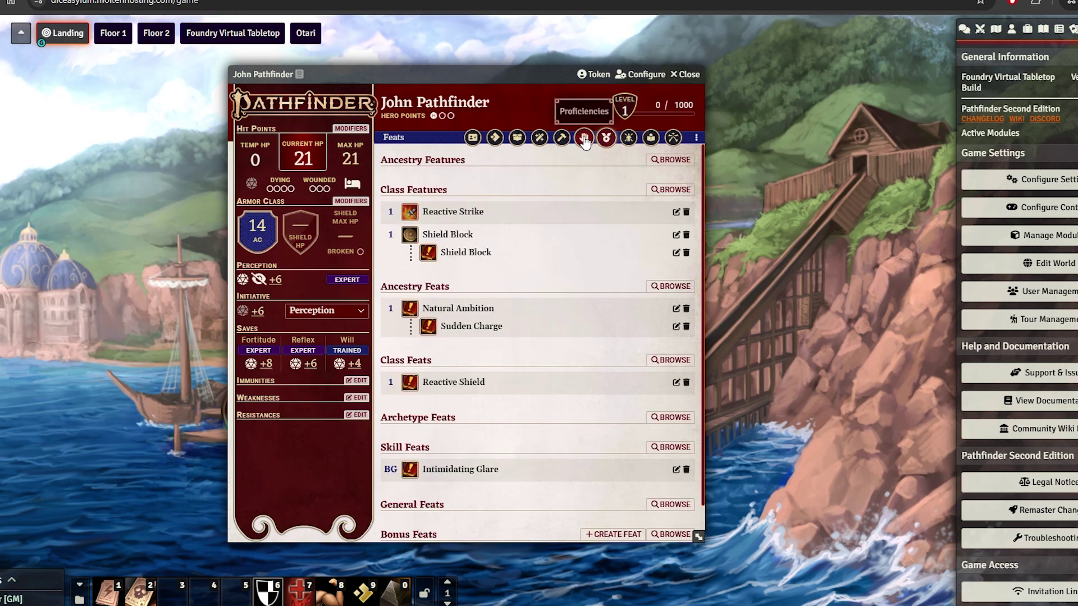
- Make Diplomacy, Athletics, Society and Medicine trained
left_click(581, 139)
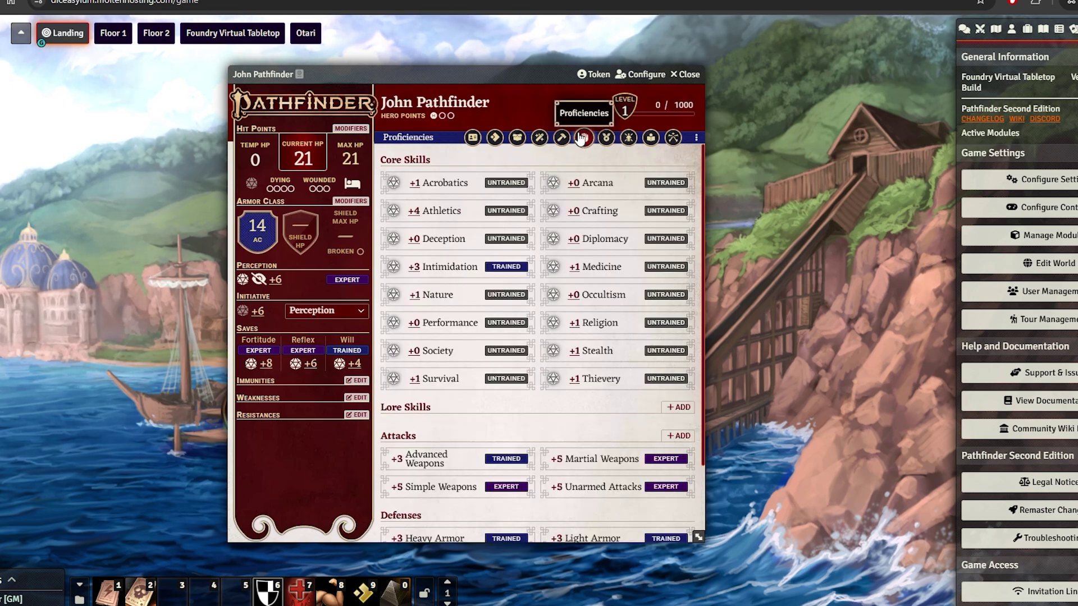
left_click(666, 238)
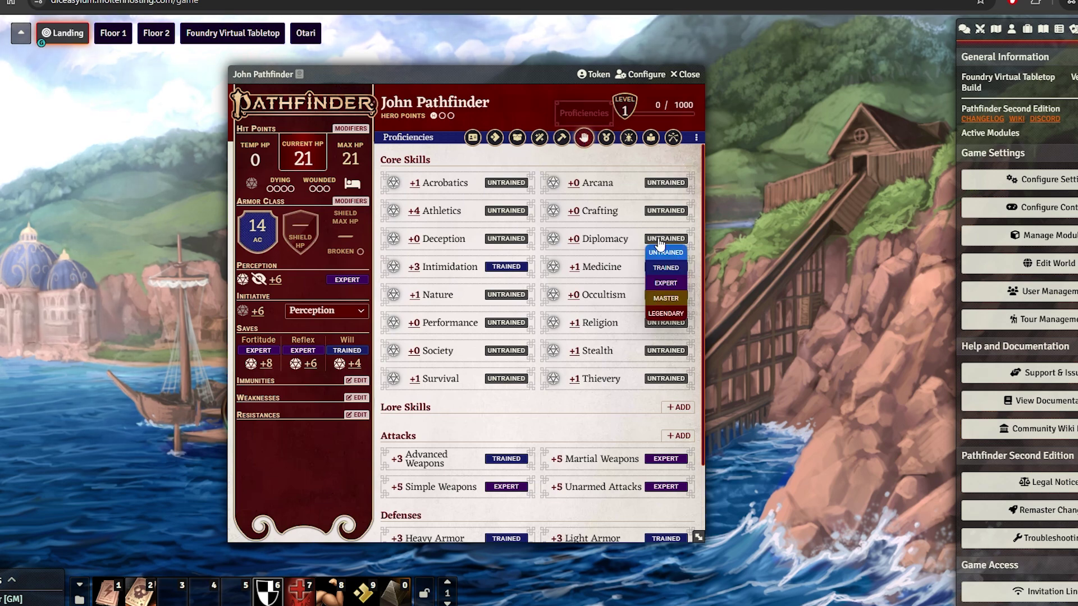
left_click(666, 256)
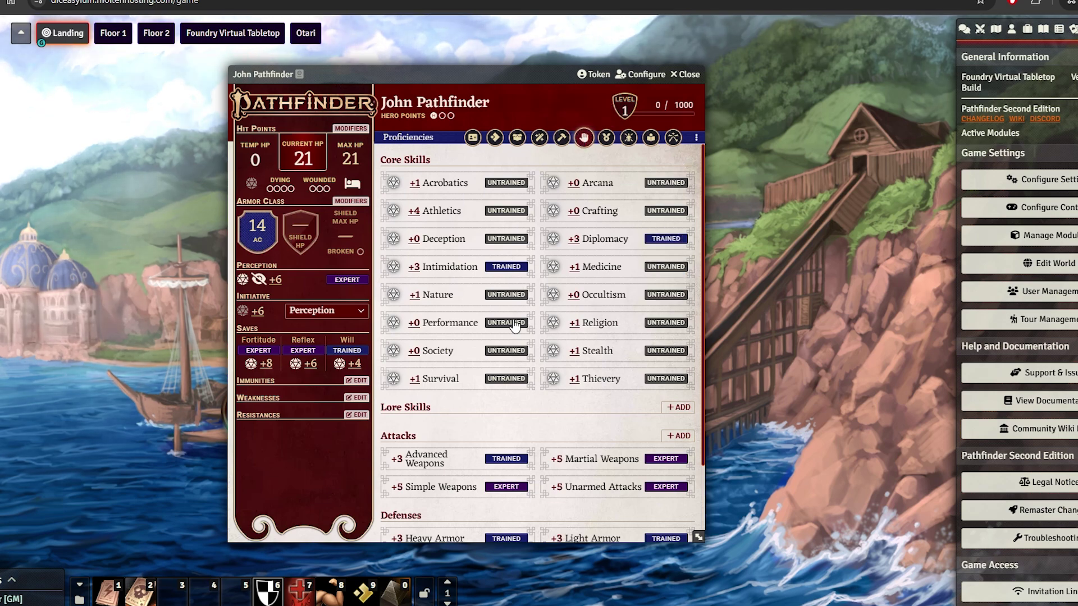
left_click(506, 211)
left_click(506, 236)
left_click(506, 351)
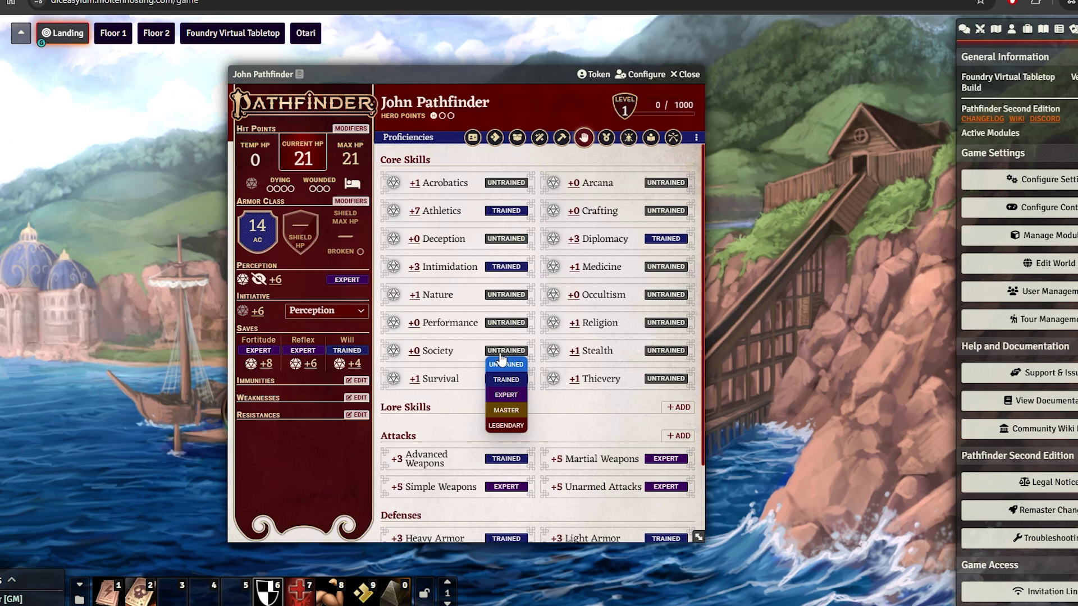
left_click(506, 375)
left_click(666, 267)
left_click(653, 301)
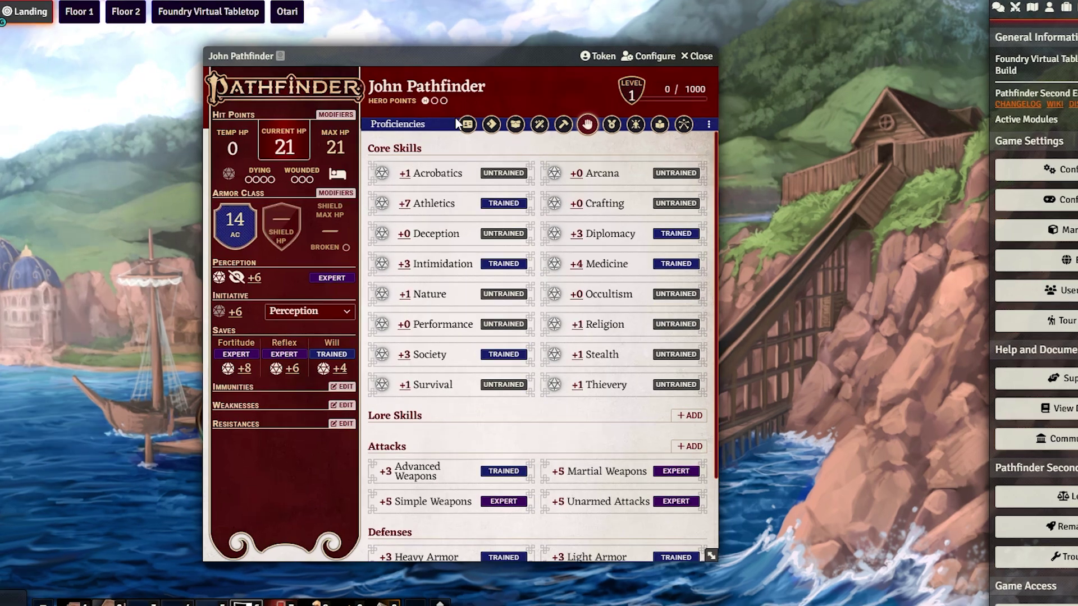
- Add a trained Warfare Lore skill, copying 'Warfare' from the Warrior background description
left_click(475, 139)
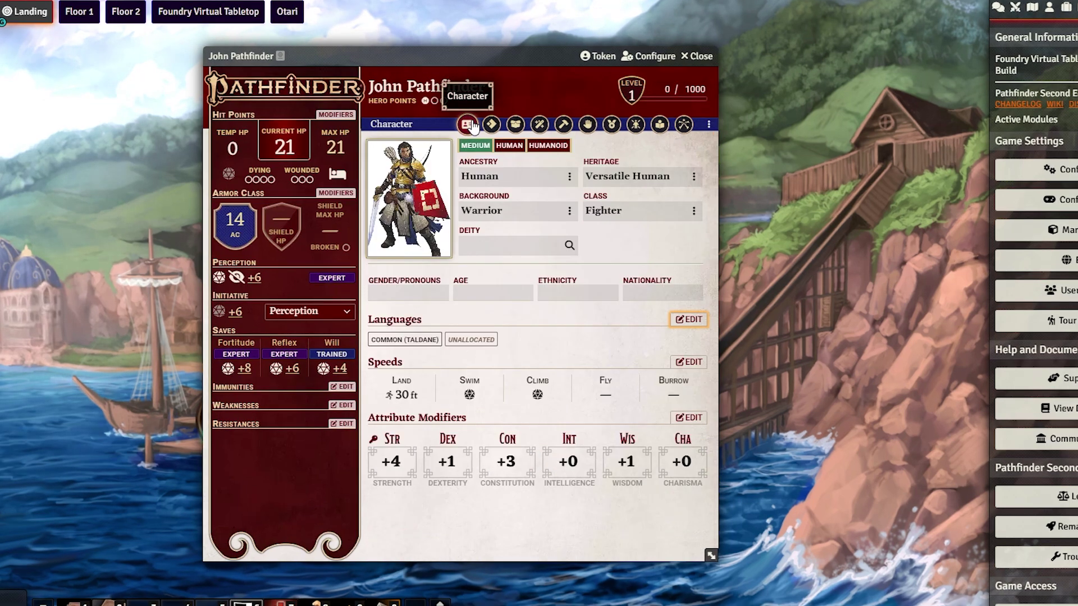
left_click(569, 211)
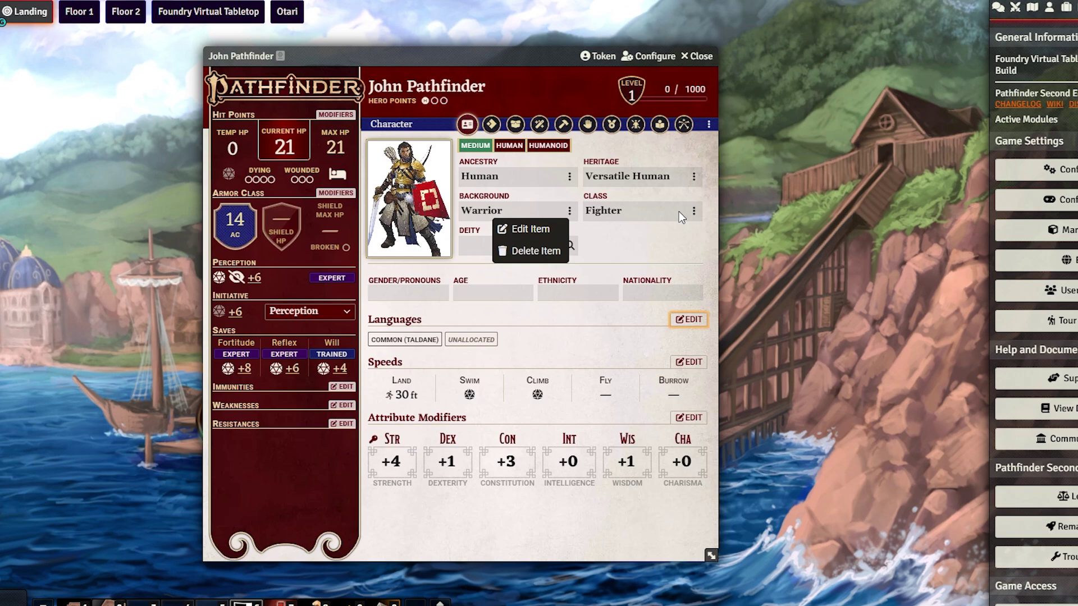
left_click(544, 237)
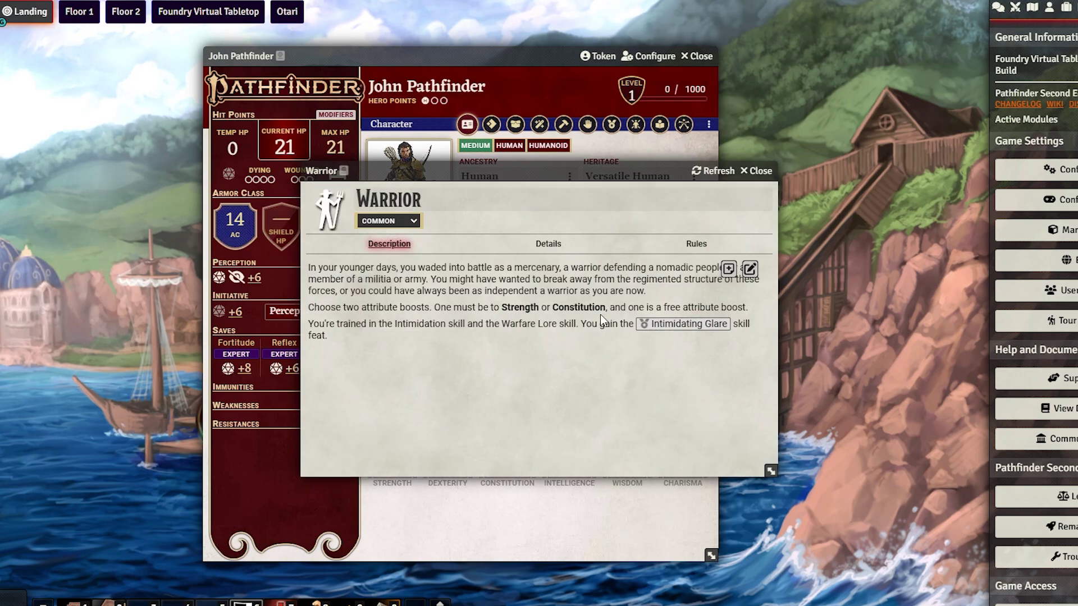
double_click(538, 323)
key("ctrl+c")
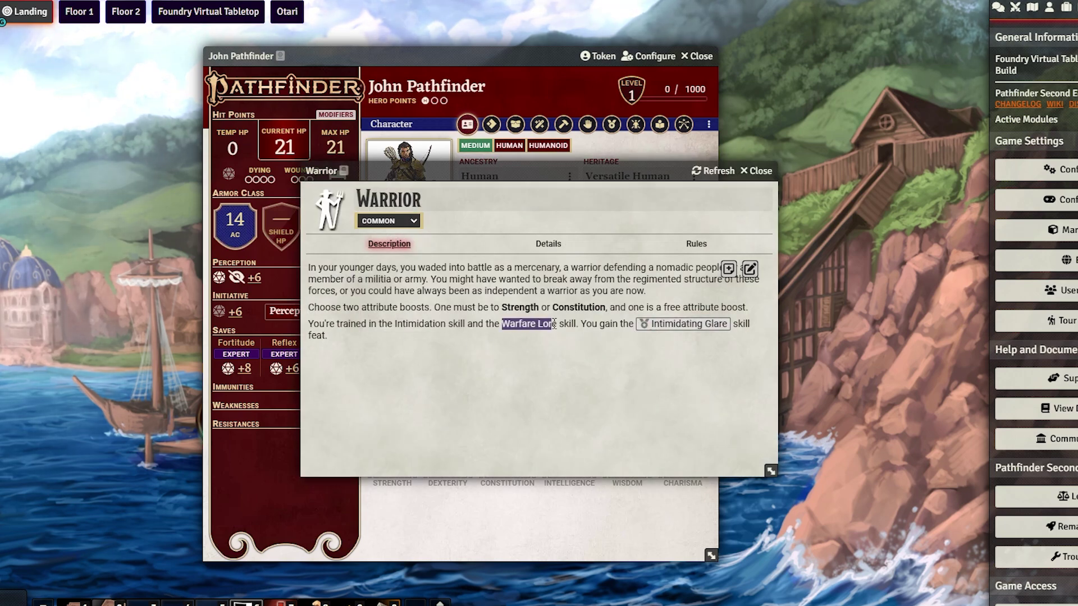
left_click(756, 170)
left_click(590, 130)
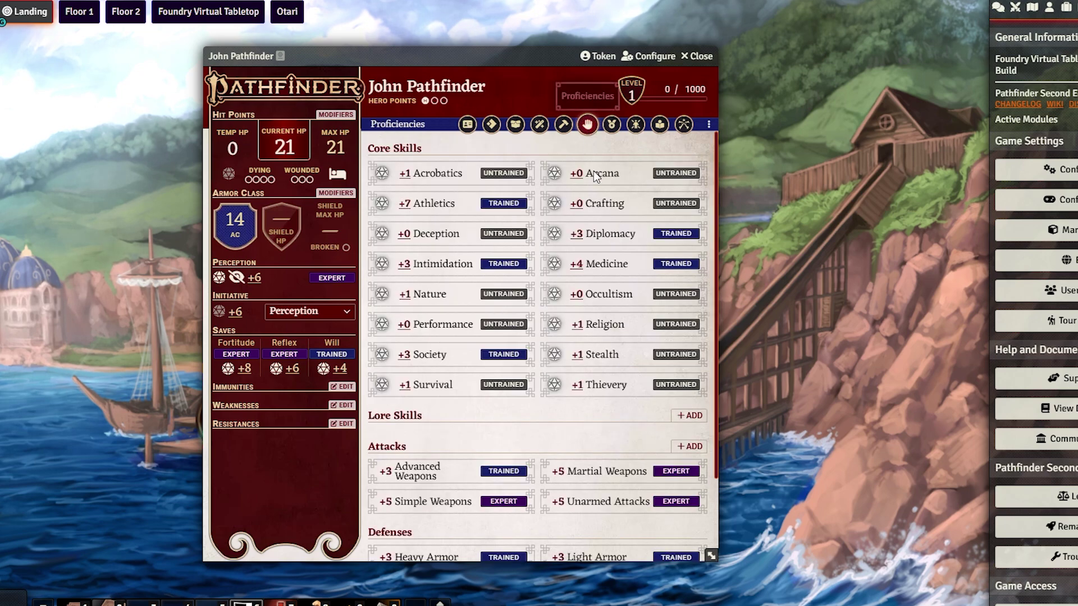
scroll(562, 365, "down", 4)
left_click(699, 309)
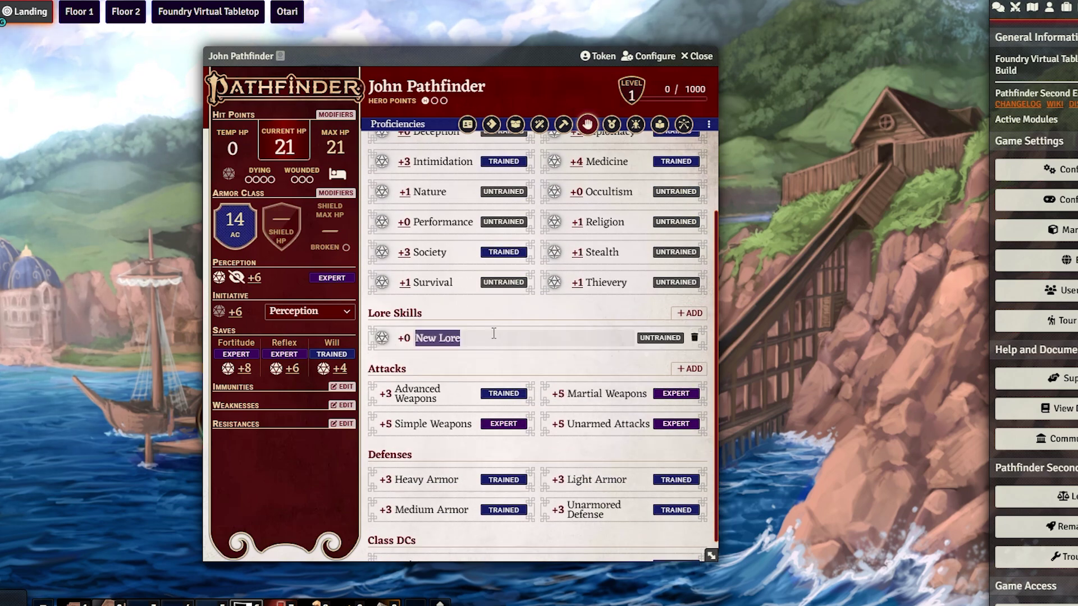
key("ctrl+v")
type("Lore")
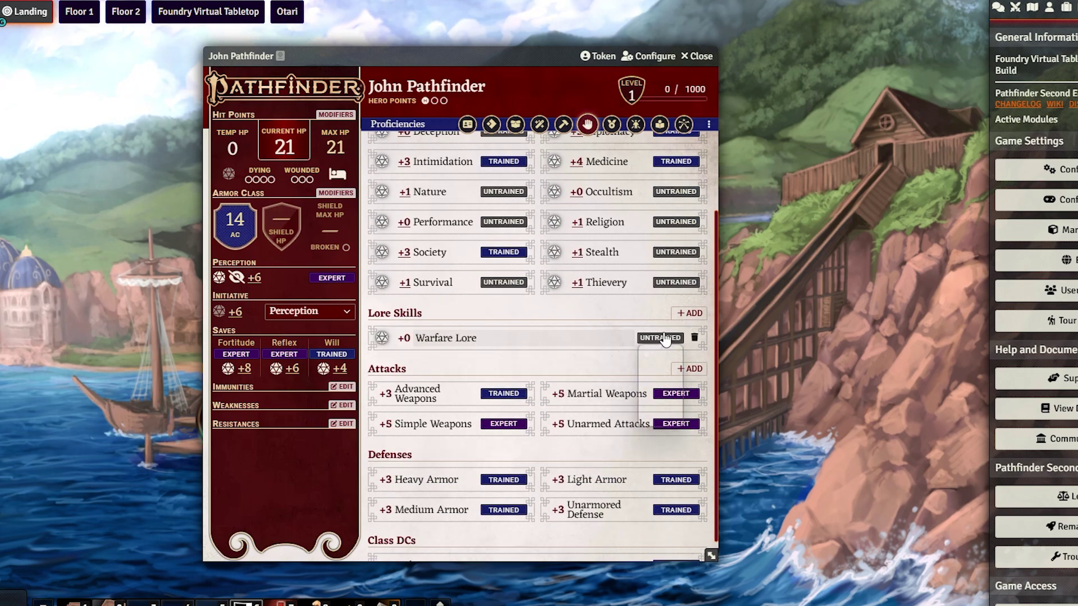
left_click(656, 338)
left_click(671, 364)
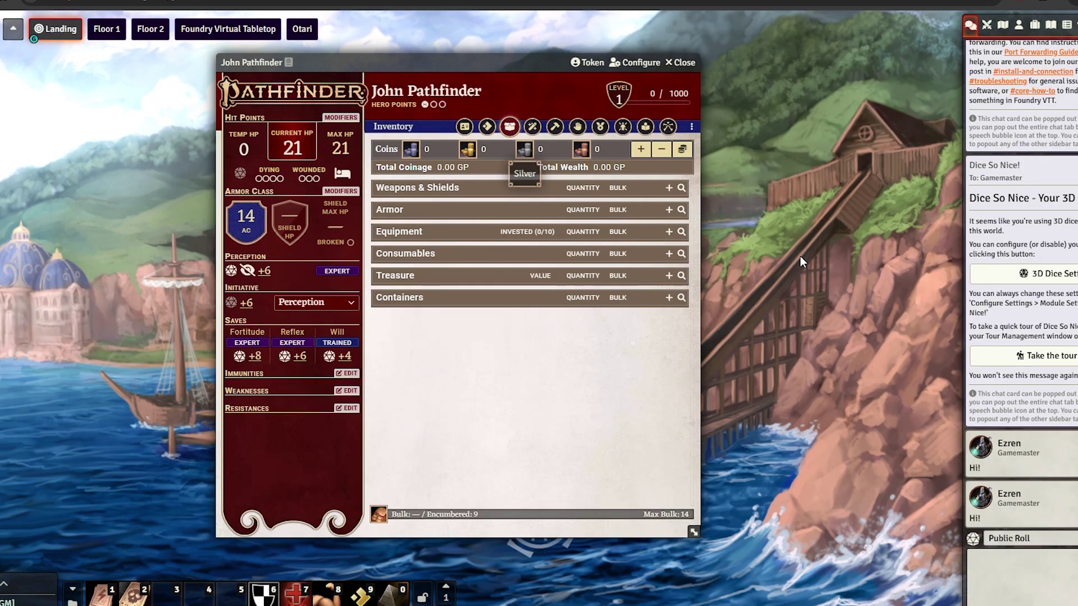
- Add a Battle Axe, Breastplate and Adventurer's Pack from the compendium to the inventory
key("ctrl+space")
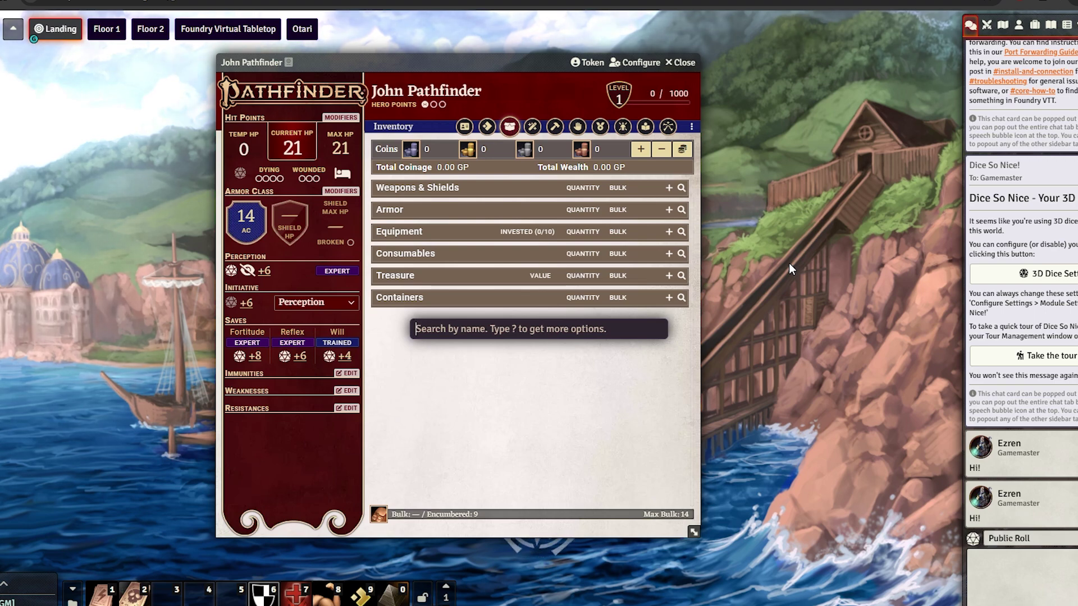
type("BATTLE ")
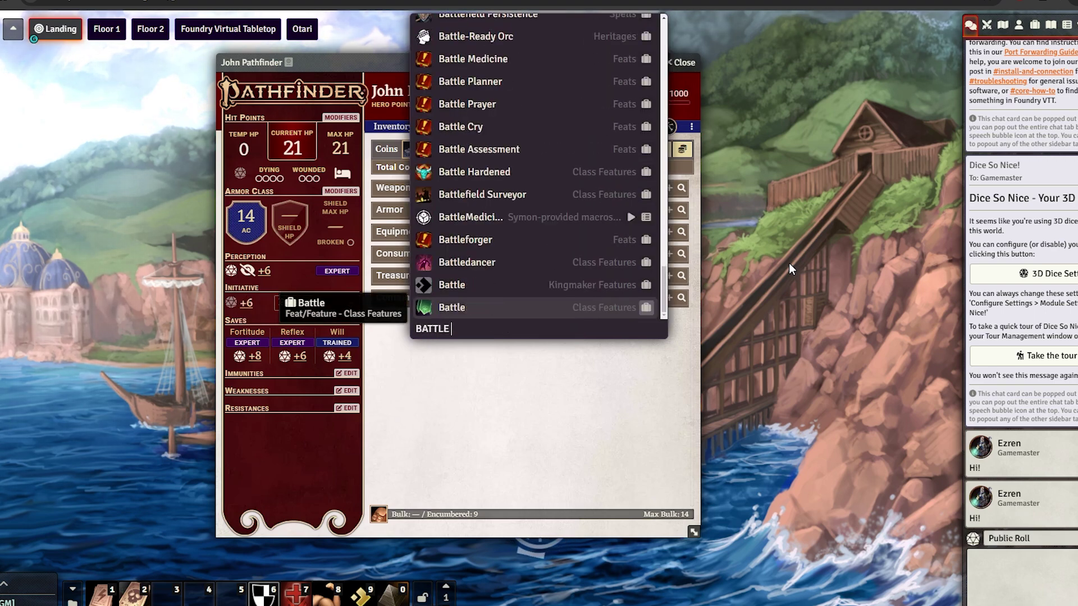
type("AXE")
left_click_drag(351, 271, 388, 206)
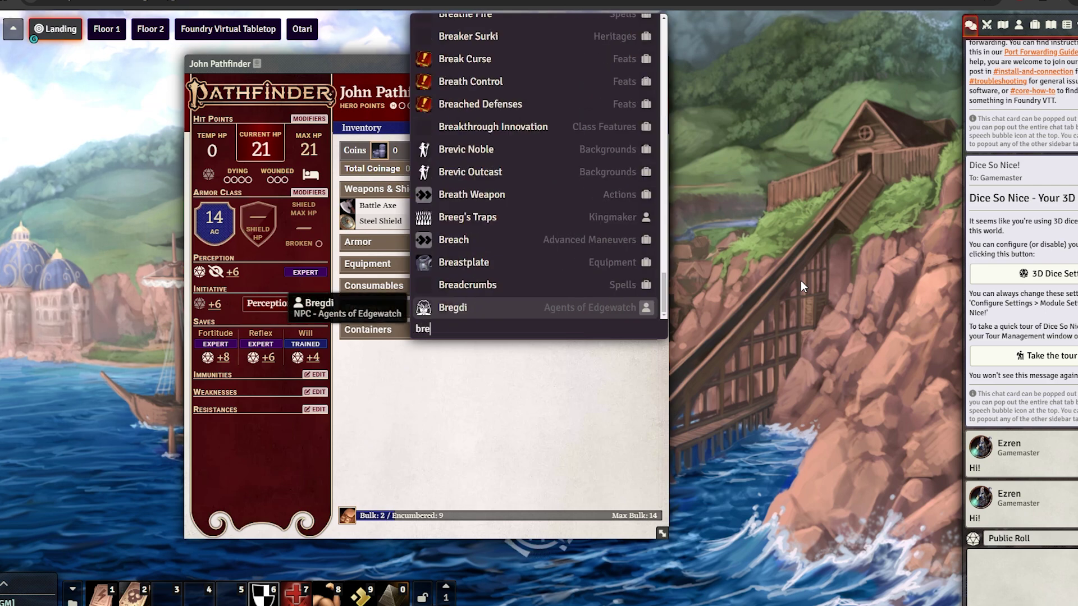
type("ast")
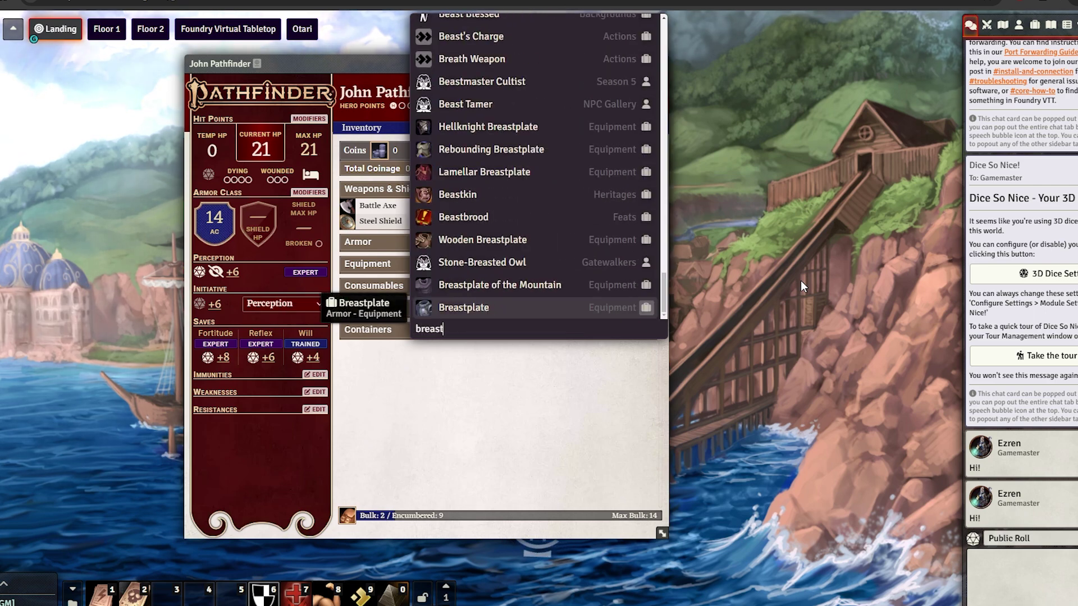
left_click_drag(487, 319, 410, 246)
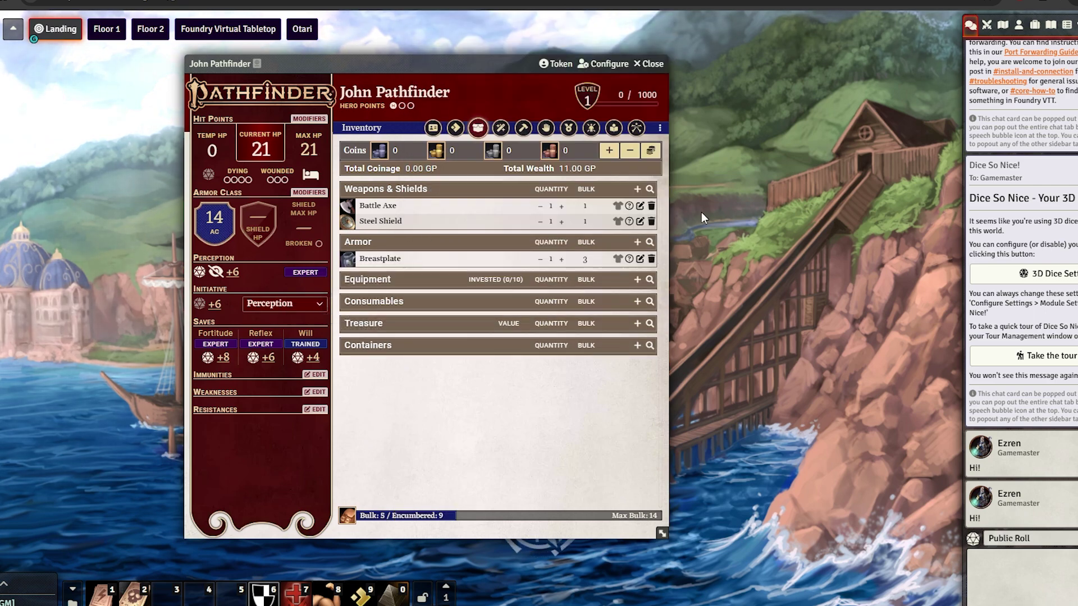
key("ctrl+space")
type("advent")
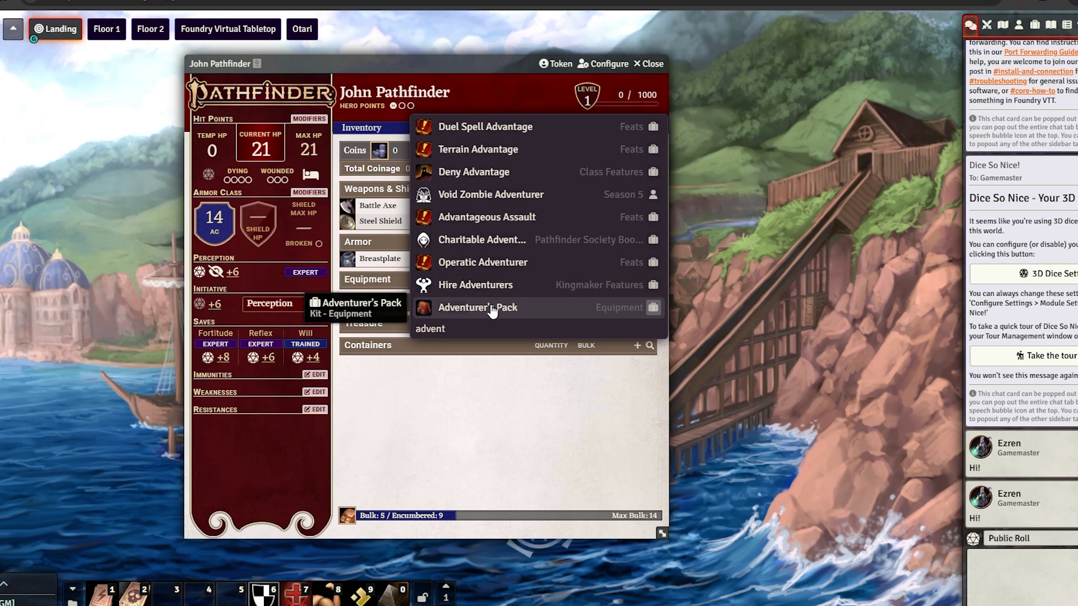
left_click_drag(494, 308, 379, 332)
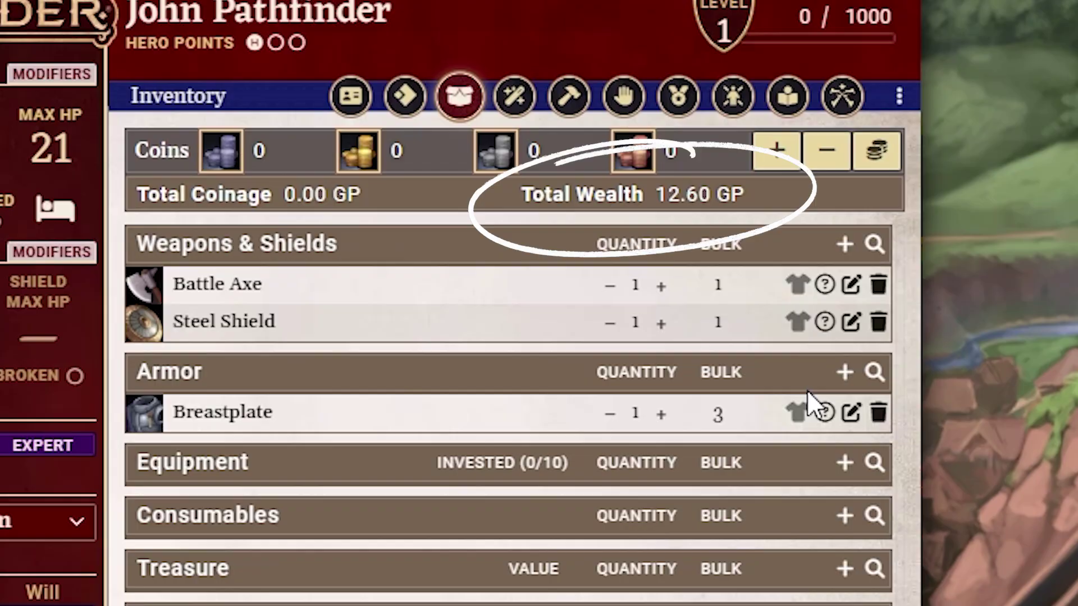
- Wear the Breastplate and hold the Battle Axe and Steel Shield in one hand each
left_click(798, 413)
left_click(789, 461)
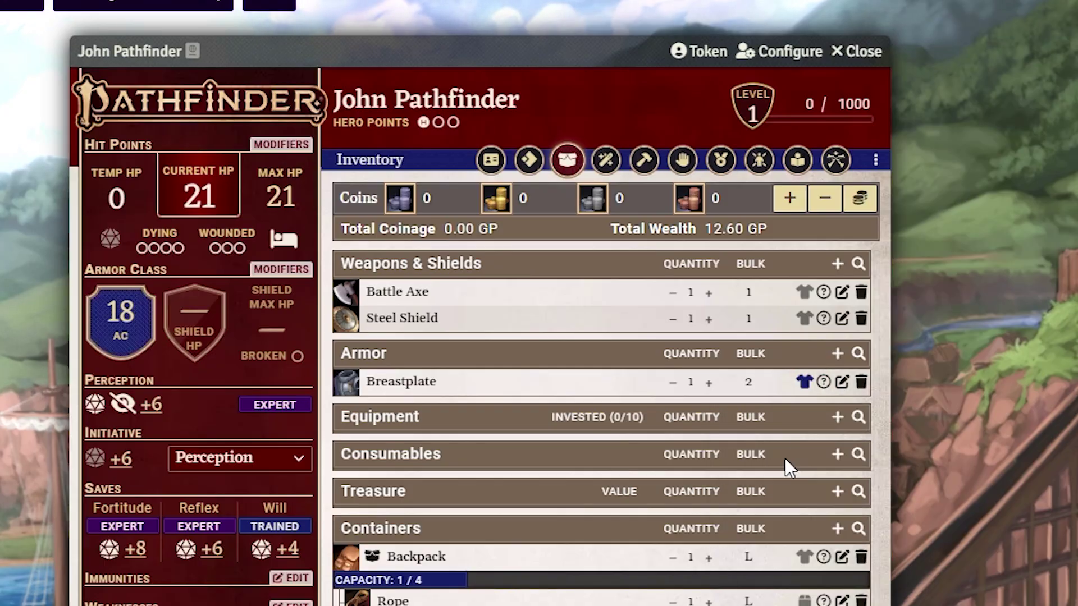
left_click(804, 292)
left_click(809, 327)
left_click(806, 319)
left_click(818, 355)
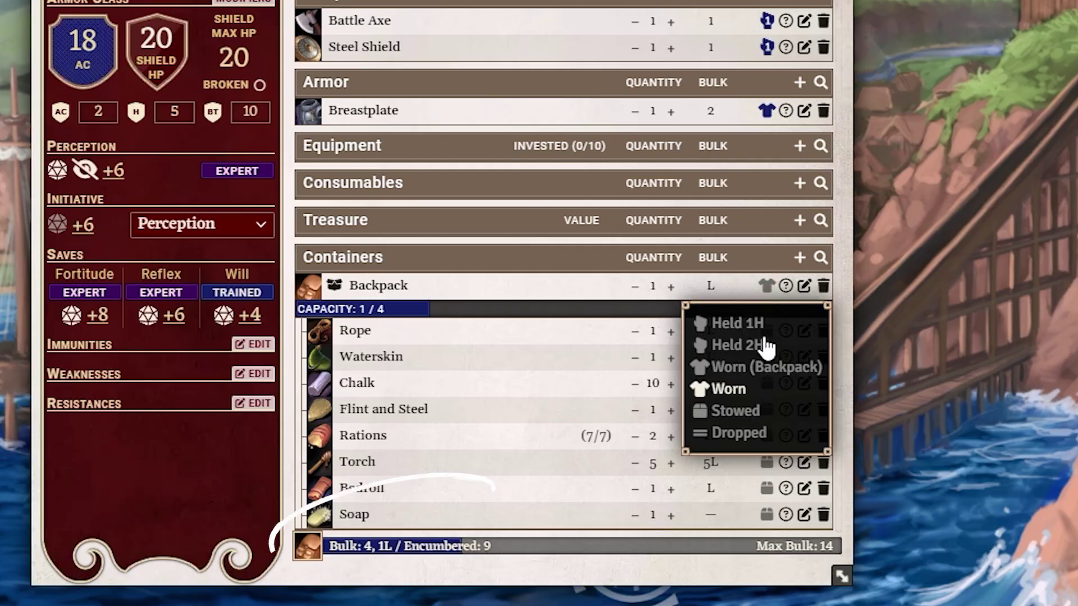
left_click(753, 373)
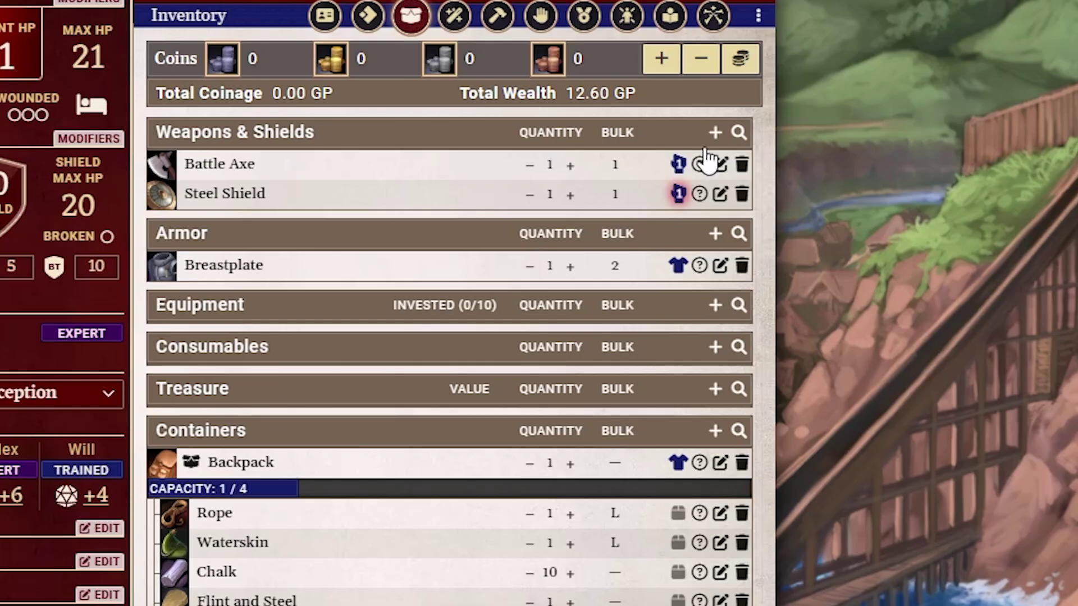
- Add 2 gold and 4 silver to the character's coins
left_click(767, 148)
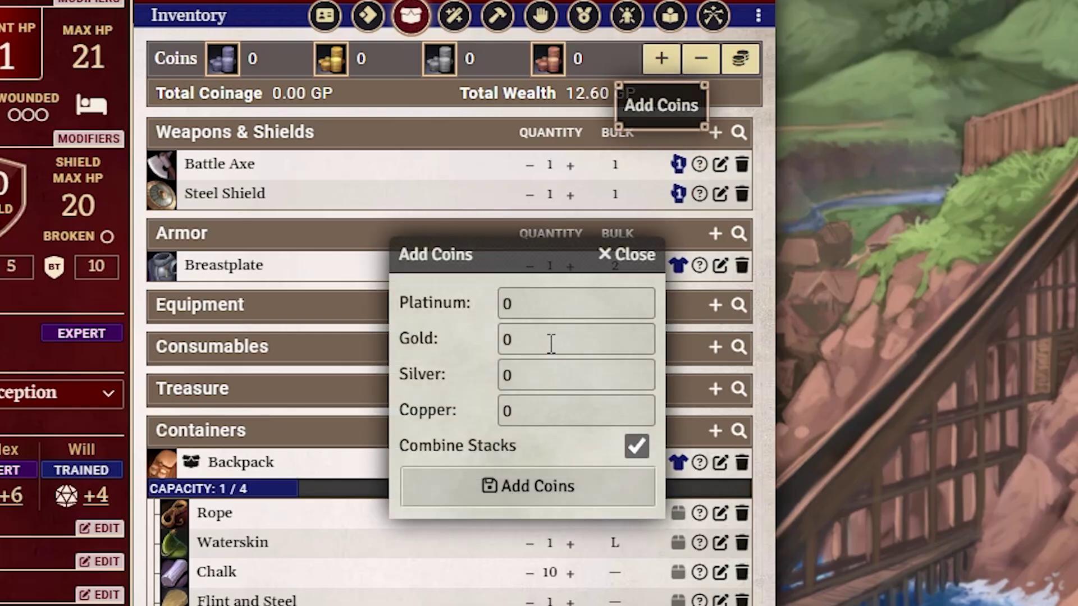
double_click(519, 348)
type("2")
key("Tab")
type("4")
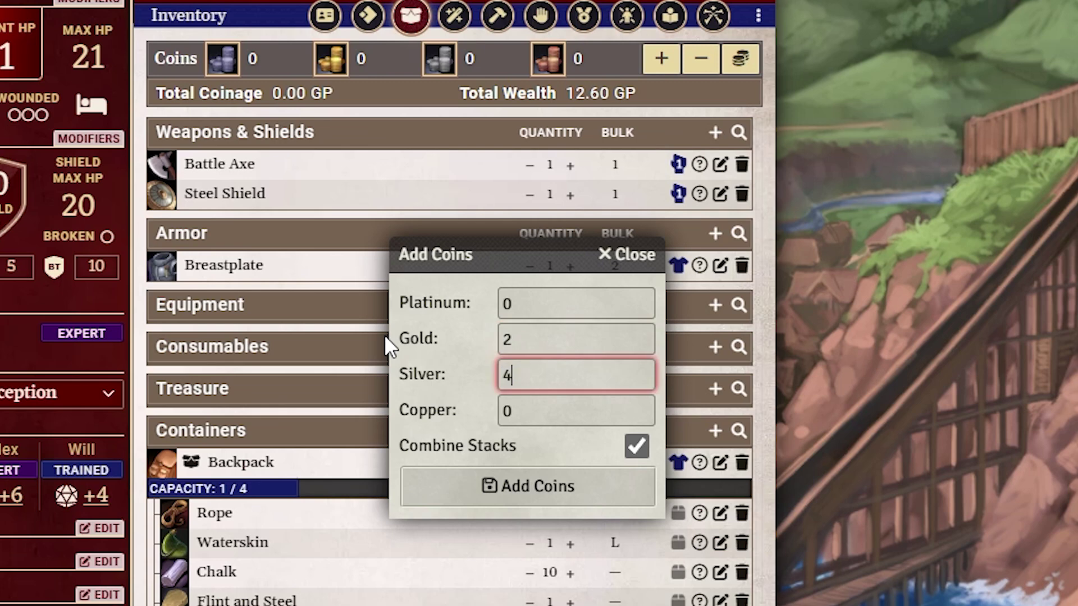
key("Return")
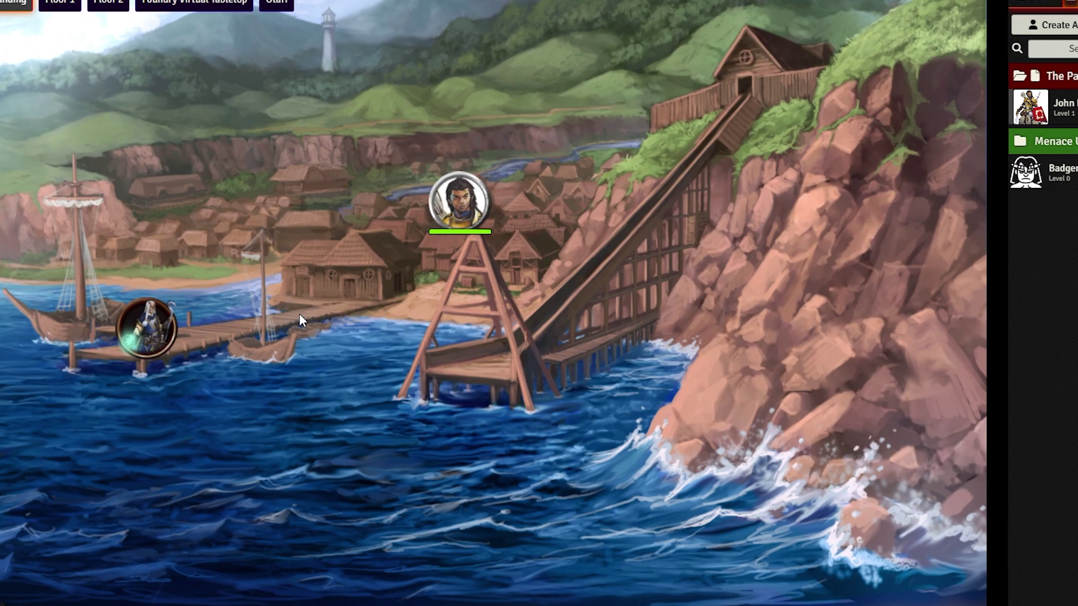
- Pan and zoom the coastal map view
left_click_drag(299, 315, 570, 336)
scroll(570, 336, "up", 2)
scroll(503, 376, "up", 2)
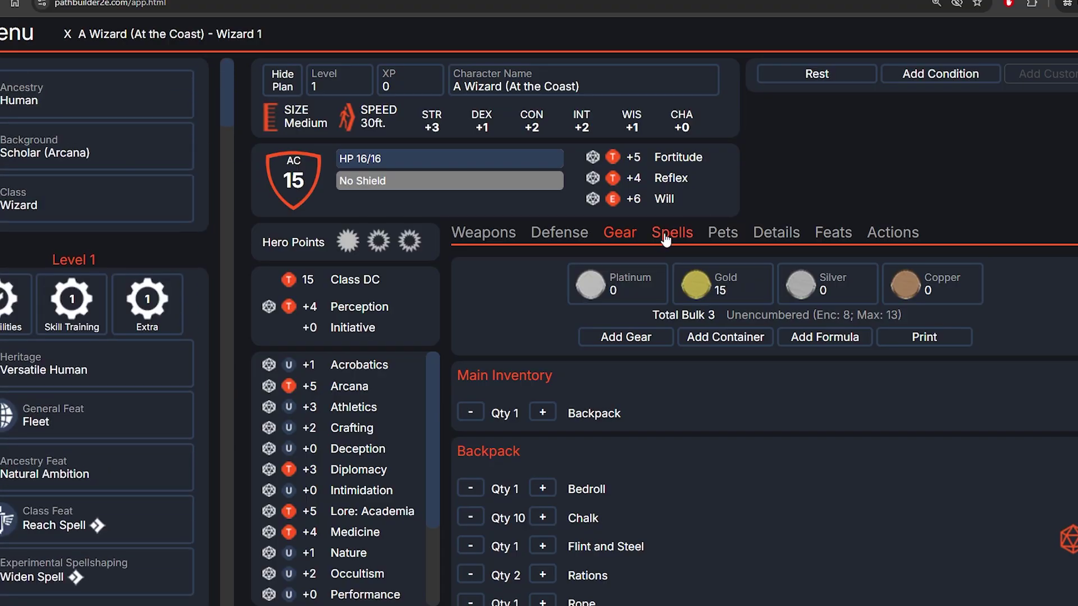
- Switch the wizard's sheet from gear to spells
left_click(666, 239)
scroll(640, 366, "down", 2)
scroll(633, 390, "up", 2)
scroll(702, 503, "down", 2)
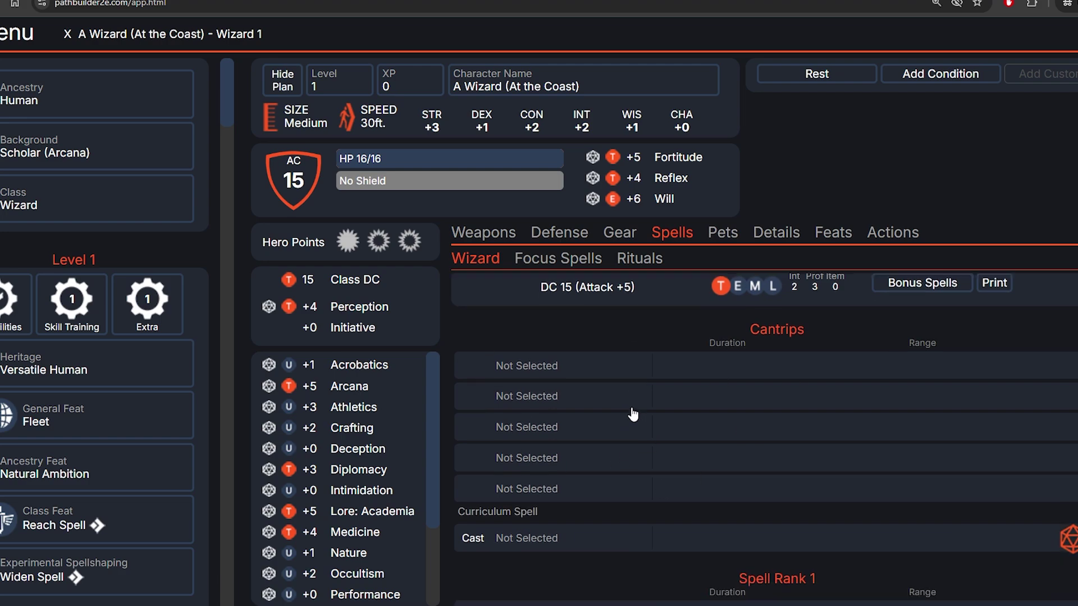
scroll(634, 503, "up", 2)
- Mark eleven arcane cantrips, Ancient Dust through Electric Arc, as known
left_click(585, 383)
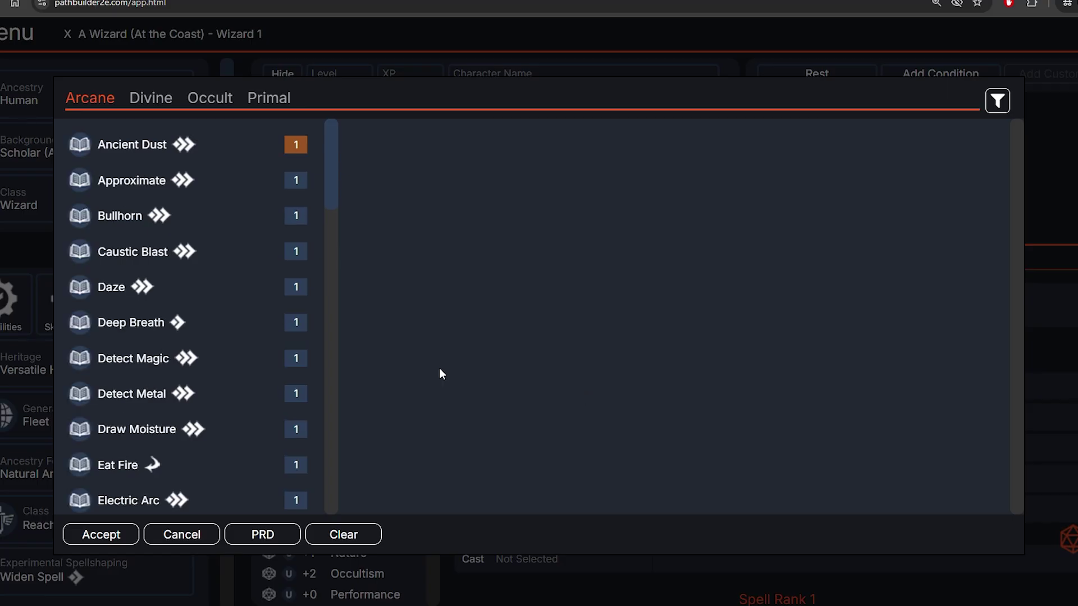
left_click(80, 146)
left_click(80, 180)
left_click(79, 216)
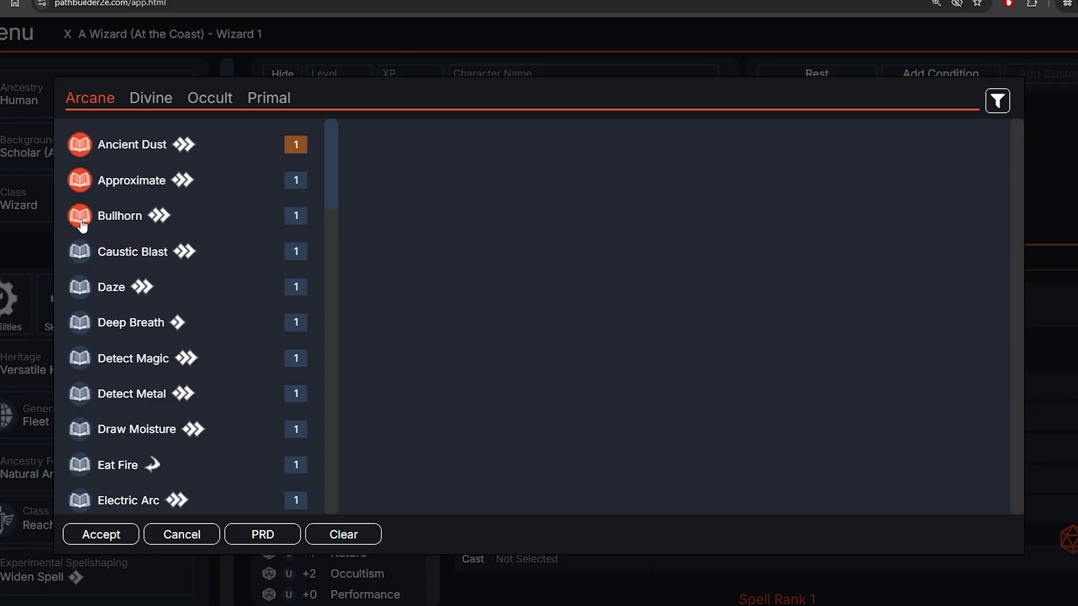
left_click(79, 252)
left_click(80, 287)
left_click(79, 322)
left_click(80, 358)
left_click(80, 394)
left_click(80, 429)
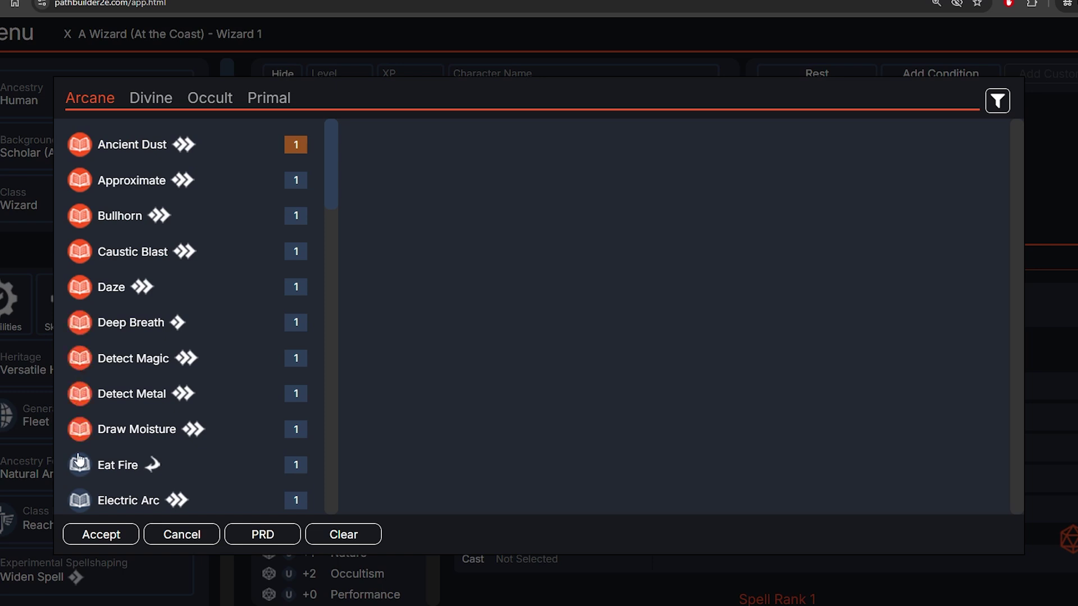
left_click(80, 465)
left_click(80, 500)
- Put Ancient Dust in the first cantrip slot and Daze in the second
scroll(75, 336, "down", 1)
scroll(101, 252, "up", 1)
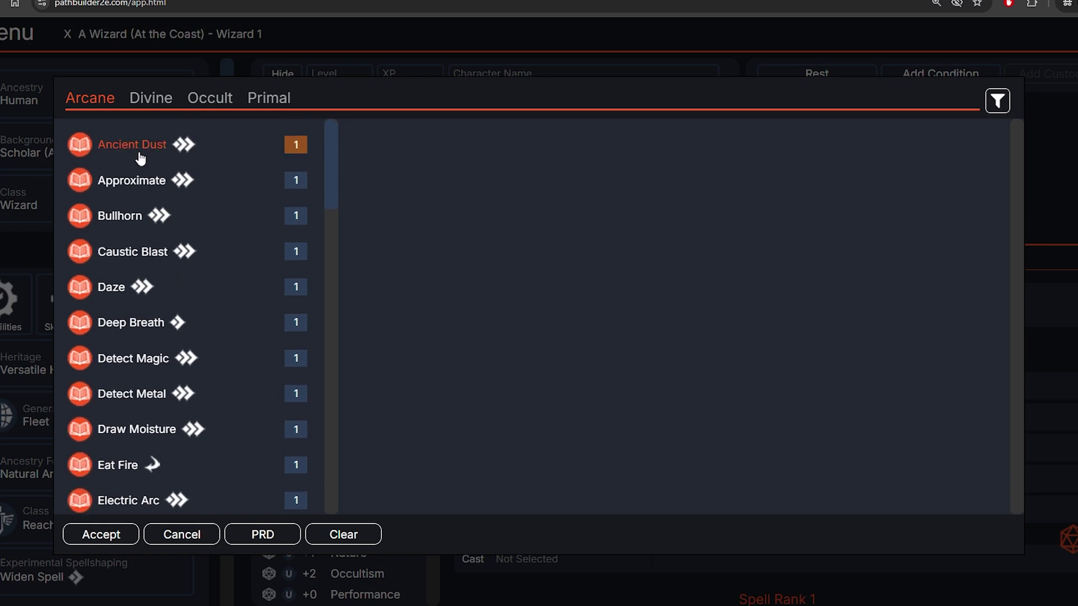
left_click(138, 147)
left_click(117, 541)
left_click(423, 395)
left_click(114, 296)
left_click(101, 537)
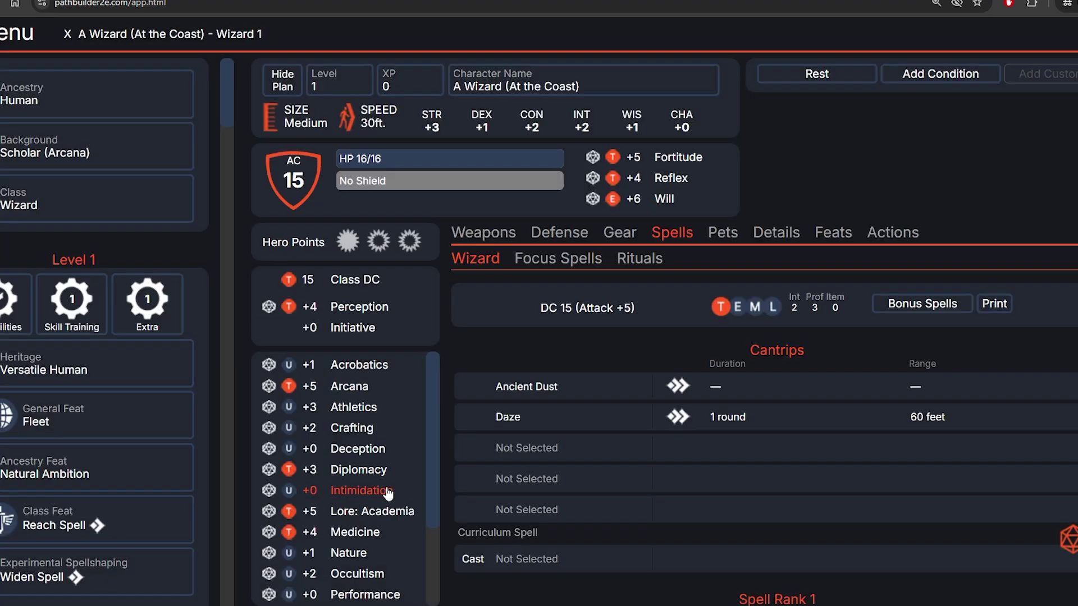
left_click(525, 459)
left_click(130, 504)
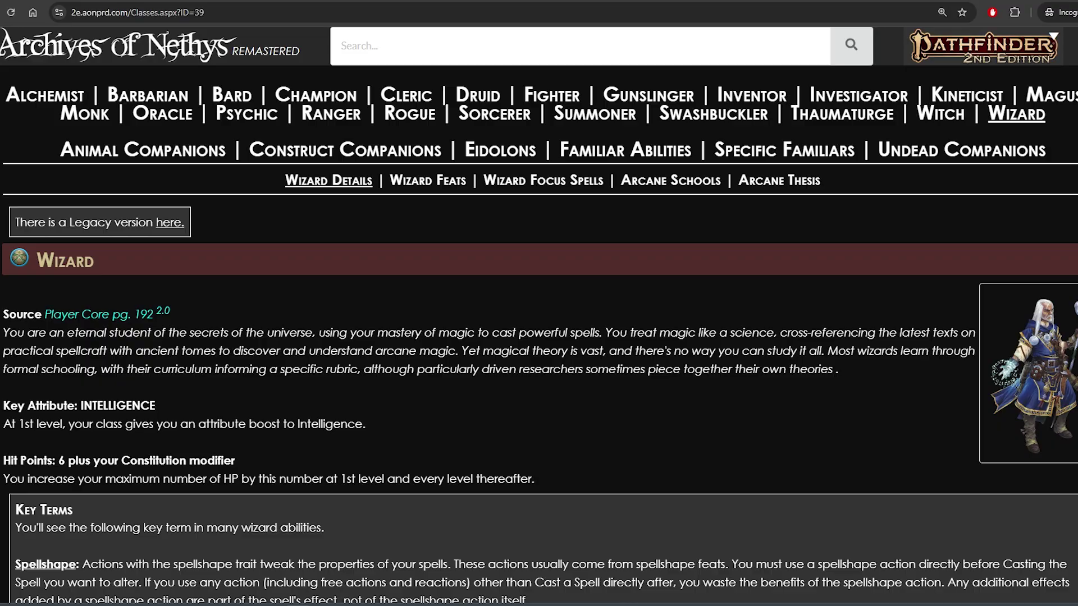
middle_click(464, 287)
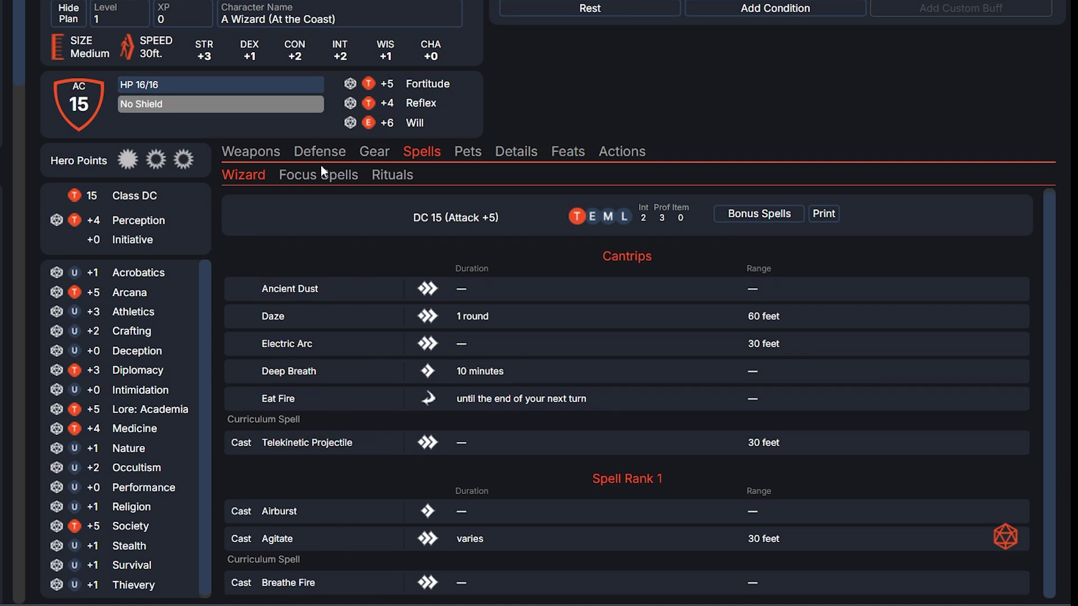
left_click(312, 179)
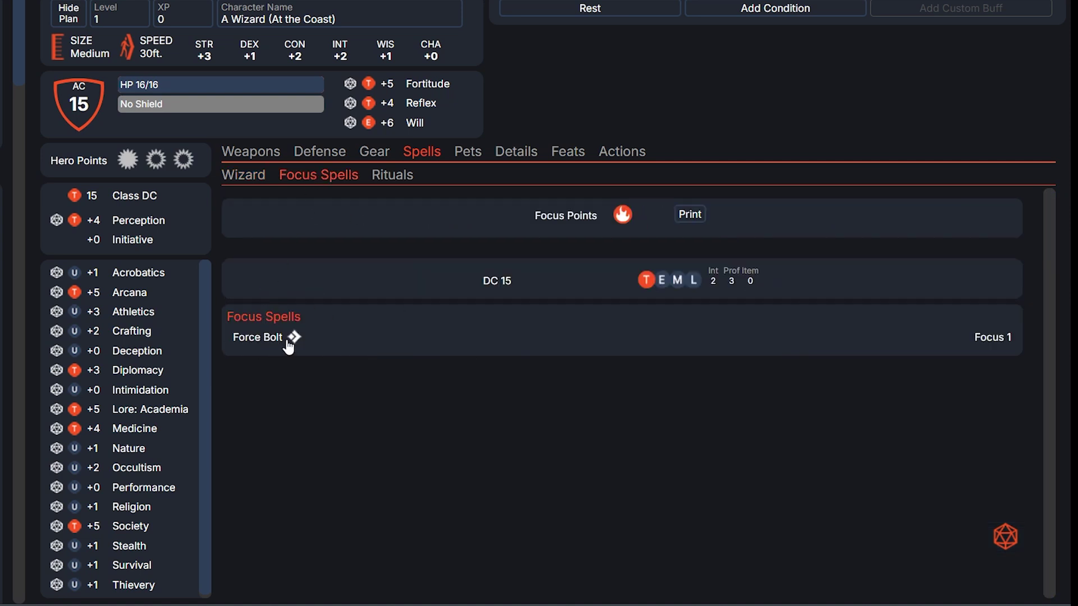
left_click(253, 180)
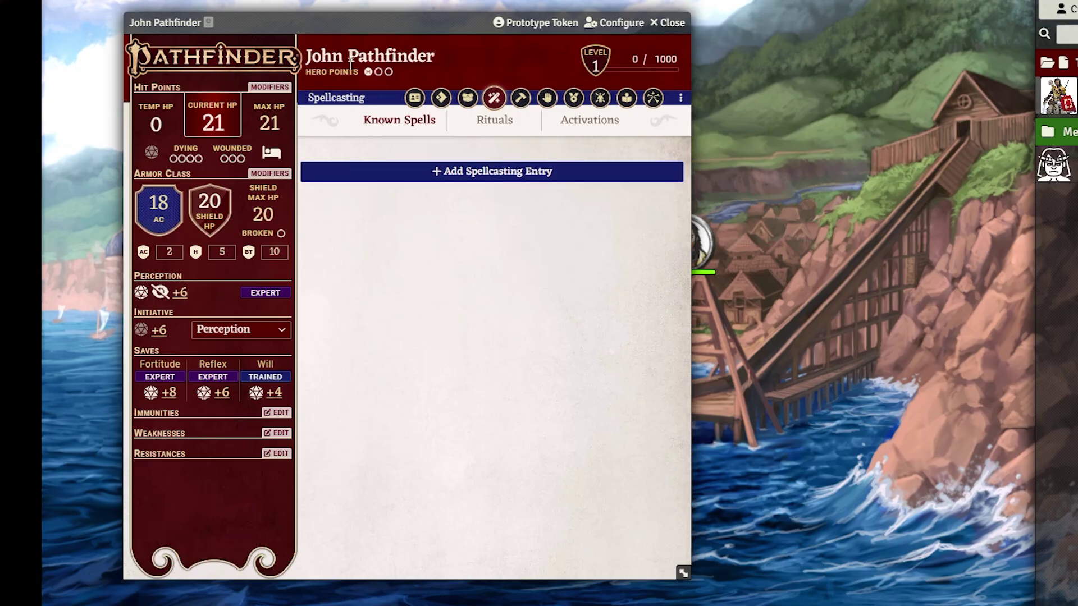
- Create a Prepared, Arcane spellcasting entry with Intelligence as key attribute
left_click(436, 178)
left_click(523, 280)
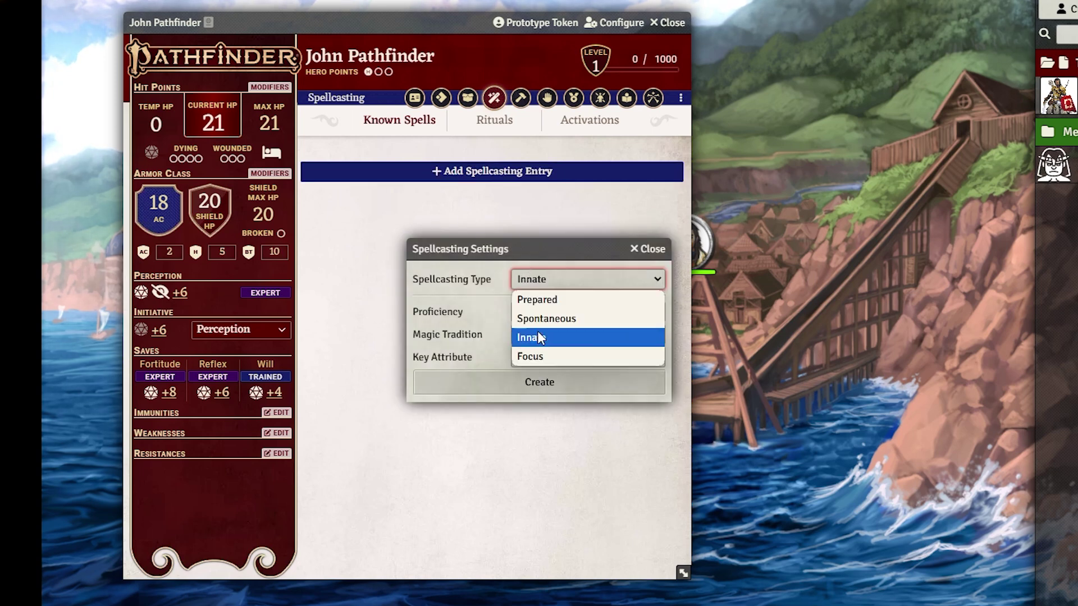
left_click(532, 301)
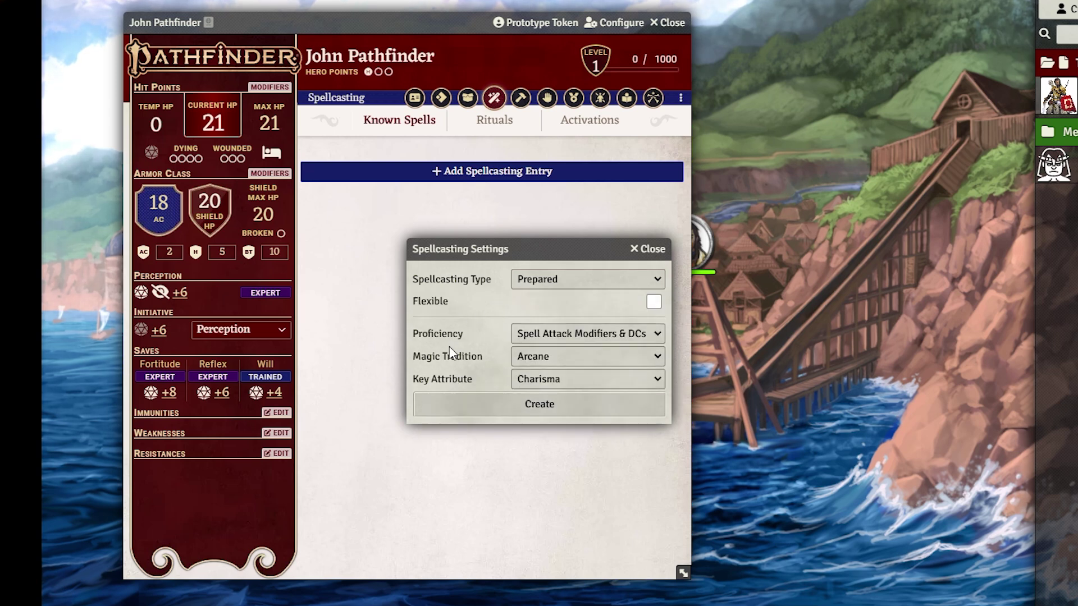
left_click(541, 335)
left_click(538, 342)
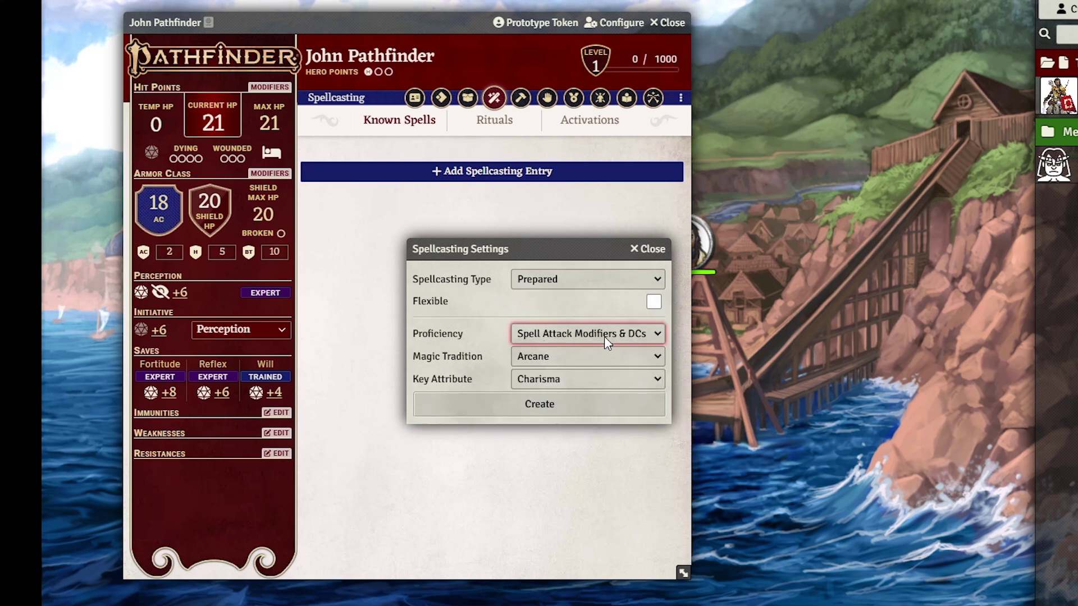
left_click(541, 358)
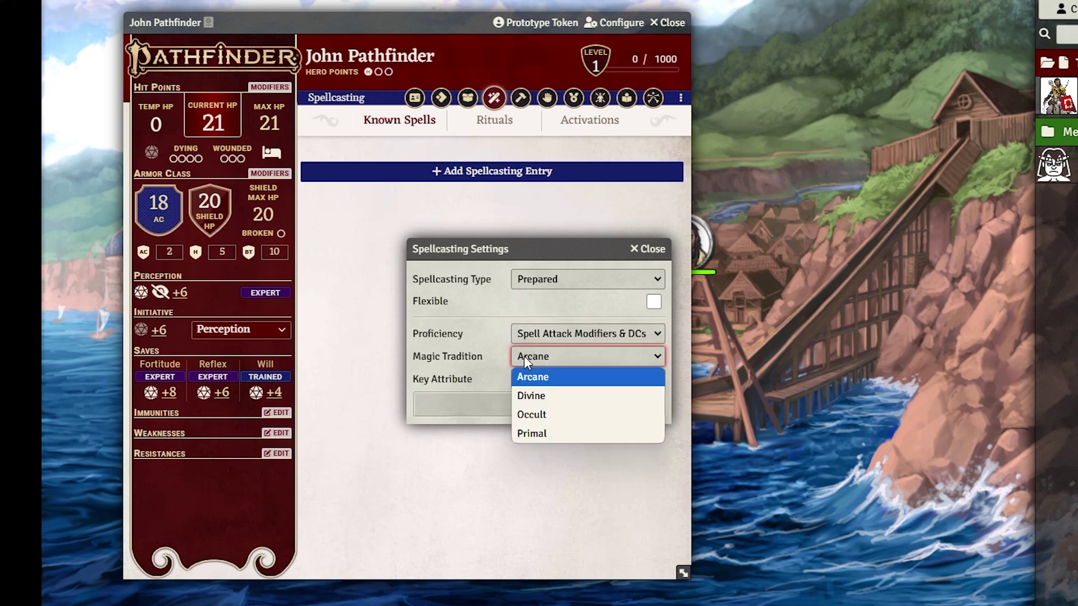
left_click(537, 379)
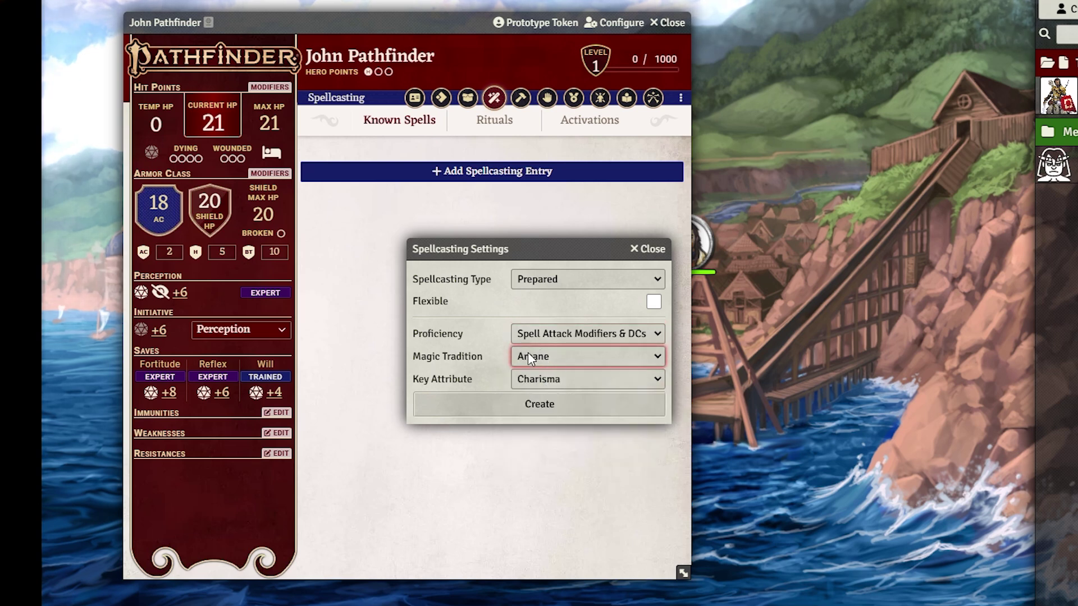
left_click(543, 382)
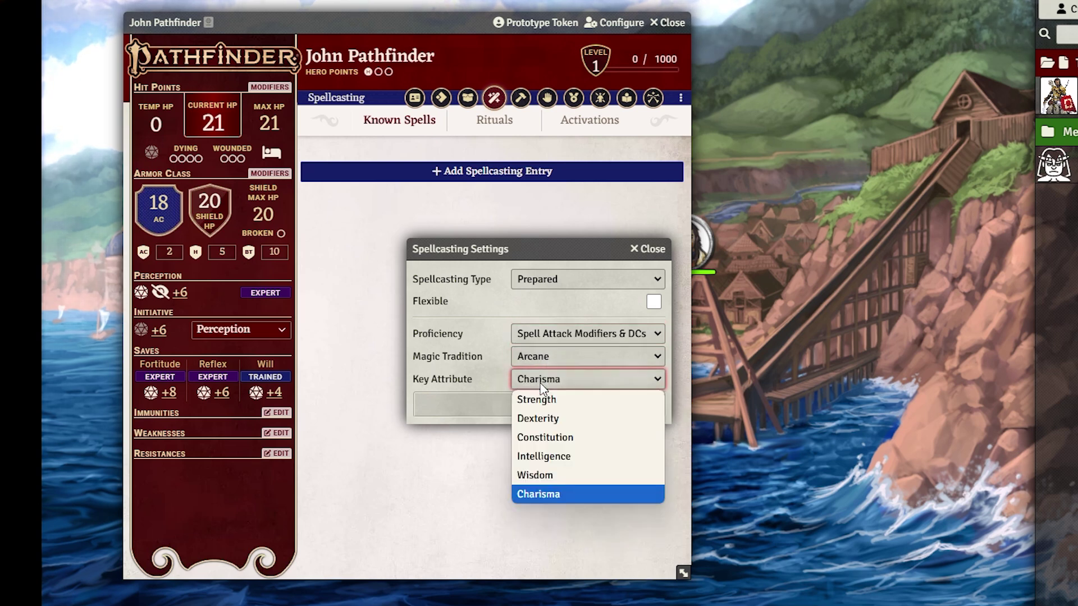
left_click(542, 455)
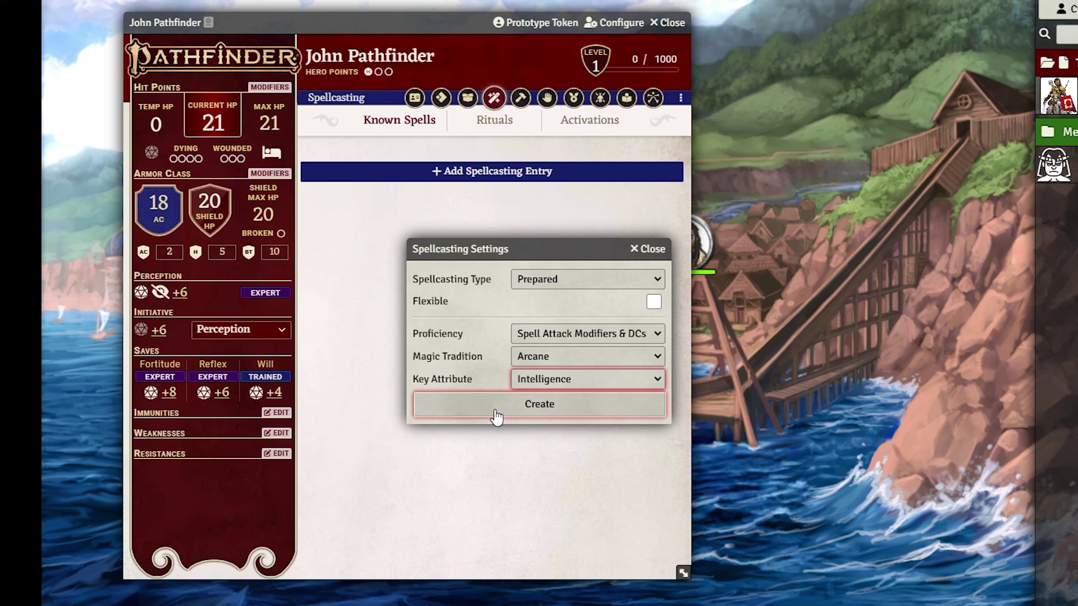
left_click(496, 416)
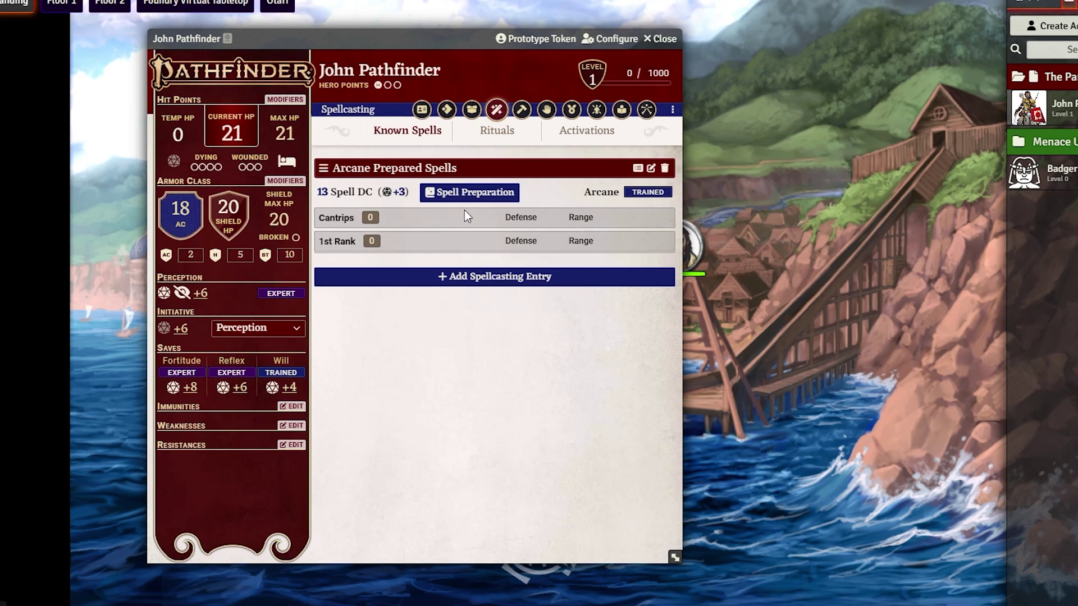
- Add Ancient Dust to the spell preparation list and set cantrip slots to 6
left_click(466, 185)
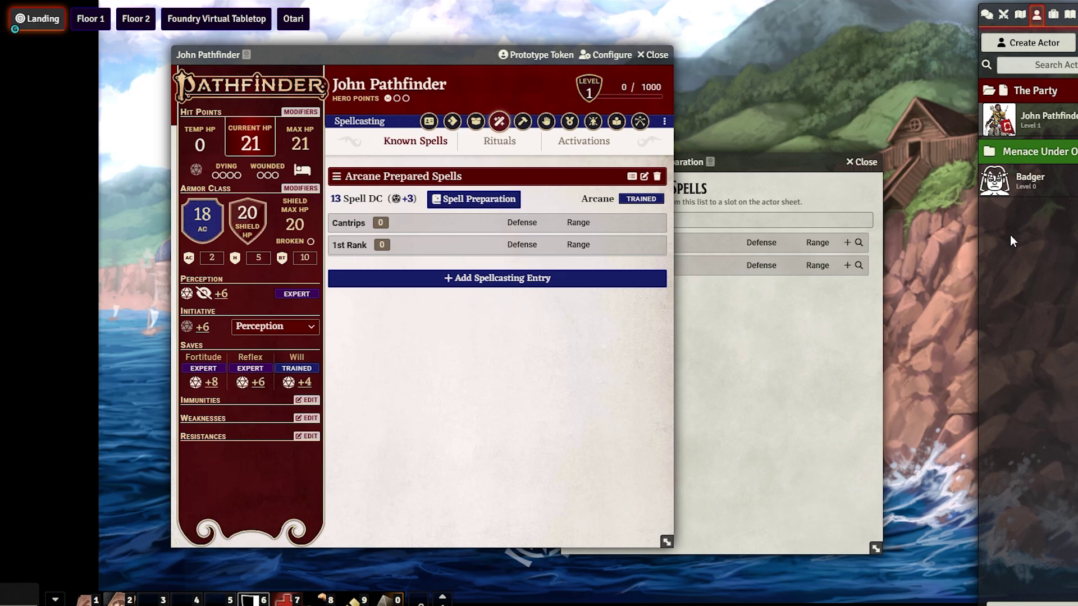
key("ctrl+space")
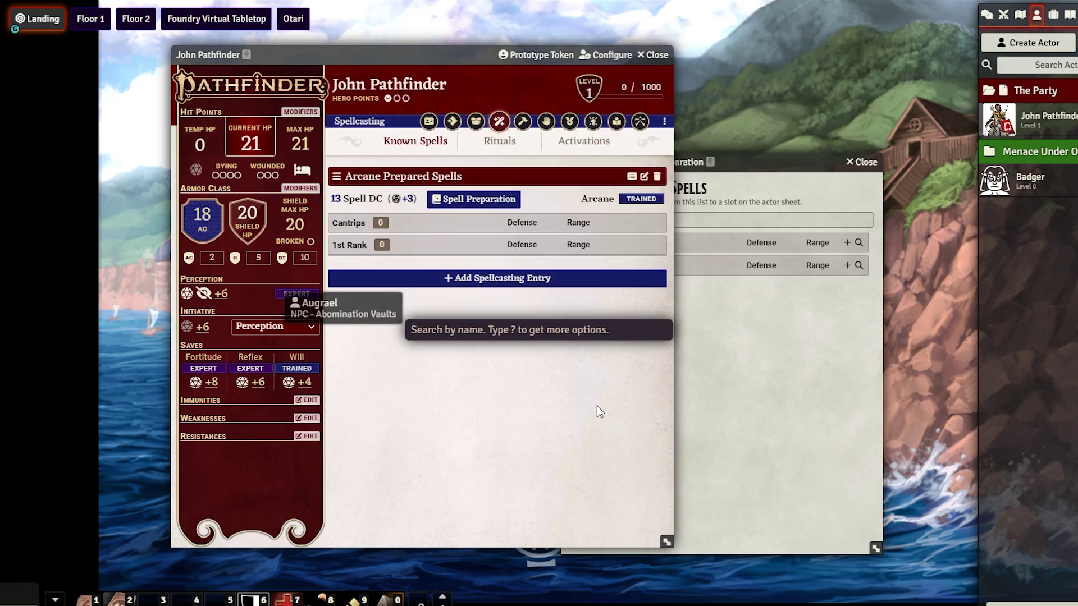
type("ancie")
key("BackSpace")
type("ient du")
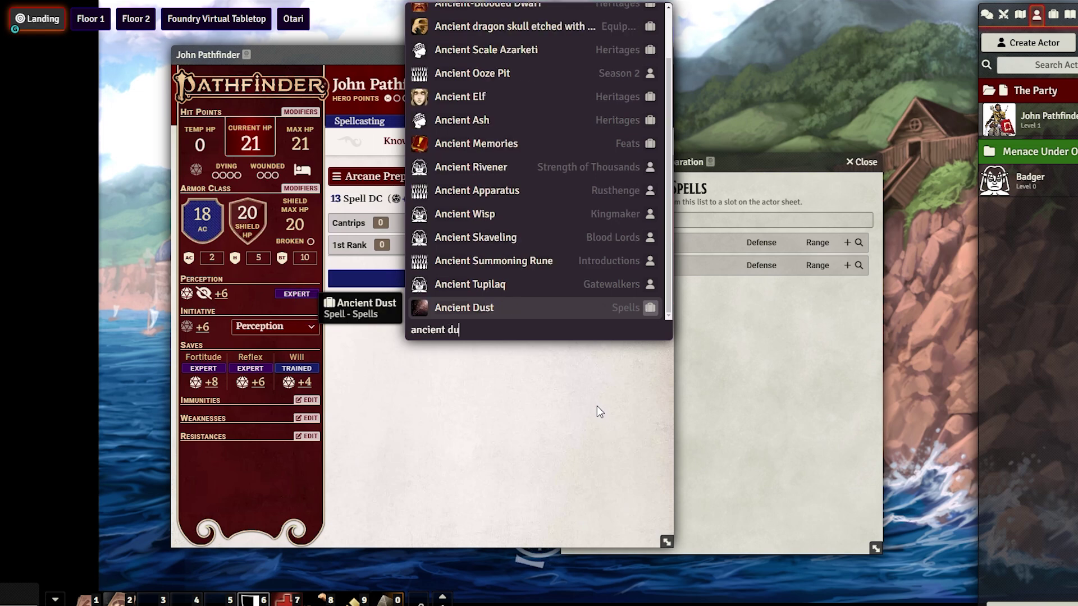
type("st")
left_click_drag(433, 307, 725, 264)
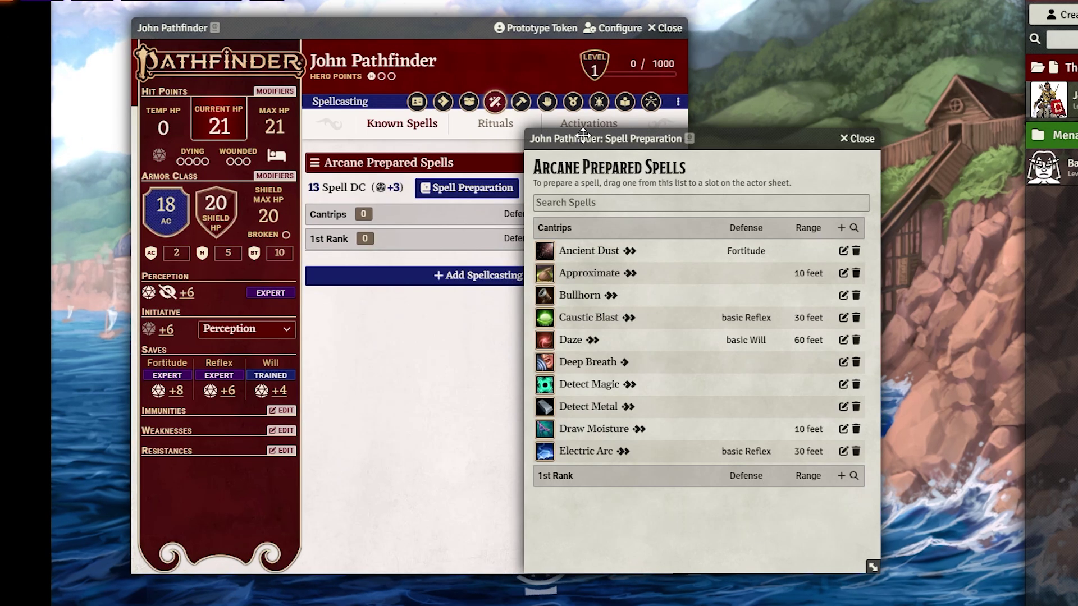
left_click_drag(584, 135, 704, 49)
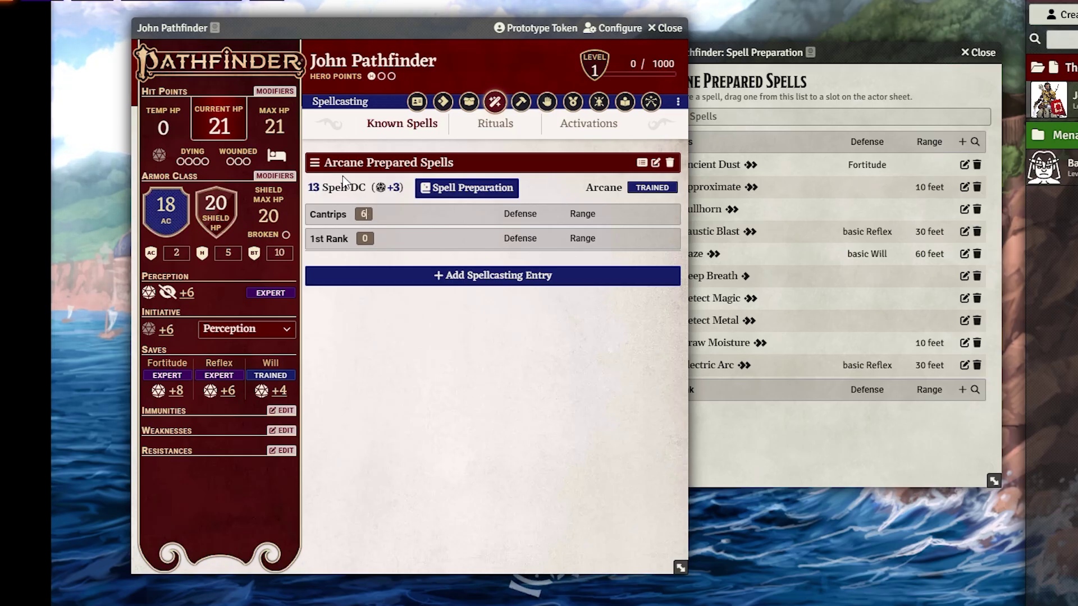
key("Return")
- Prepare Ancient Dust, Approximate, Deep Breath, Detect Metal, Electric Arc and Draw Moisture in the six slots
left_click_drag(752, 163, 388, 241)
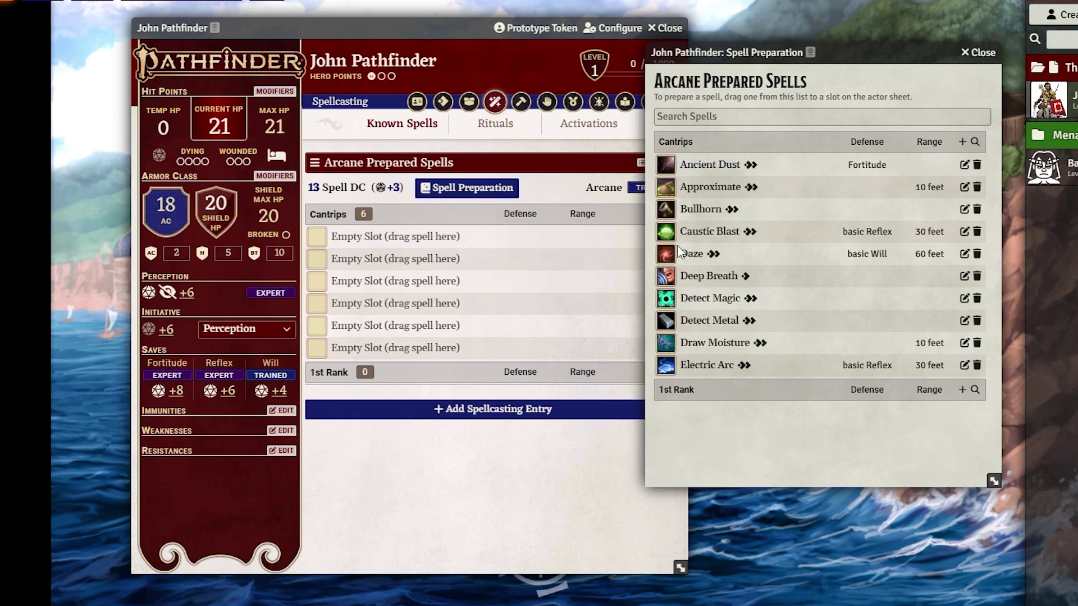
left_click_drag(710, 187, 393, 268)
left_click_drag(747, 276, 393, 283)
left_click_drag(719, 331, 393, 303)
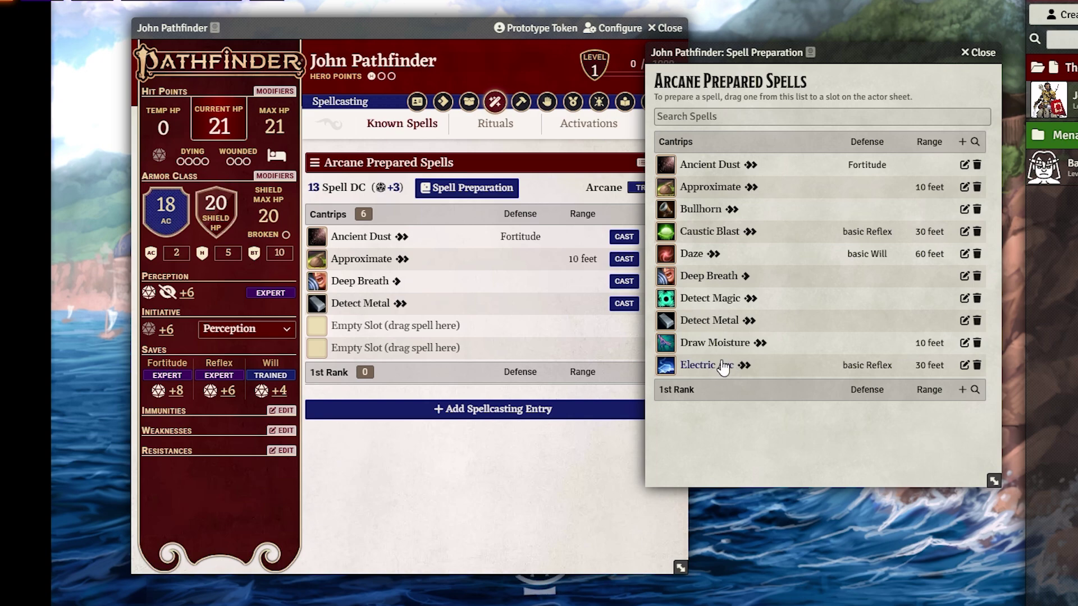
left_click_drag(835, 360, 393, 326)
mouse_move(682, 343)
left_mouse_down()
mouse_move(361, 345)
mouse_move(377, 353)
left_mouse_up()
left_click(366, 374)
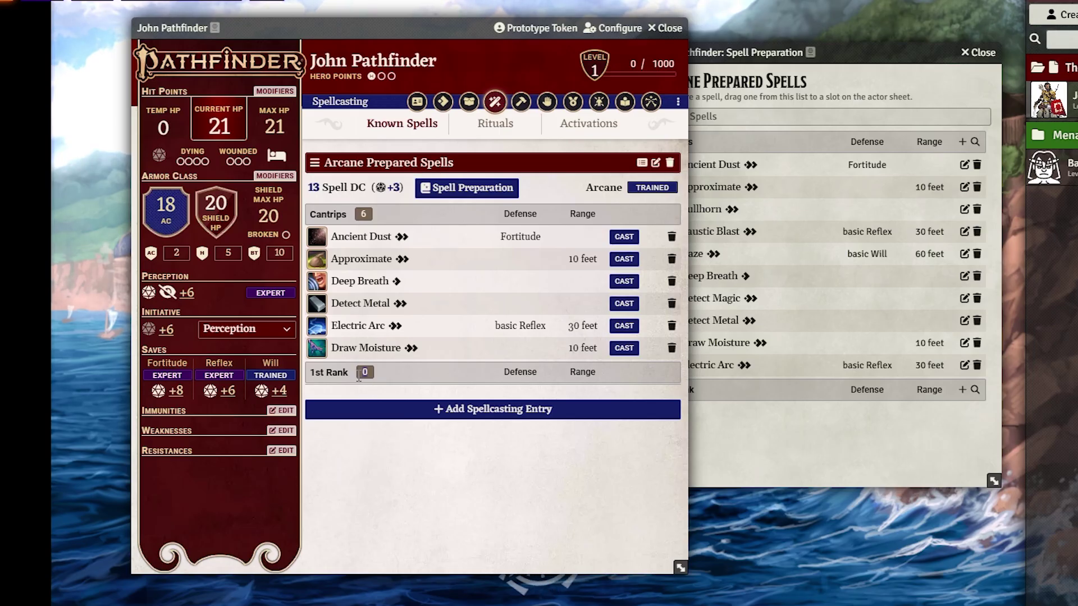
- Add Airburst, Agitate, Breathe Fire, Air Bubble and Acidic Burst to the 1st-rank preparation list
left_click(845, 456)
key("ctrl+space")
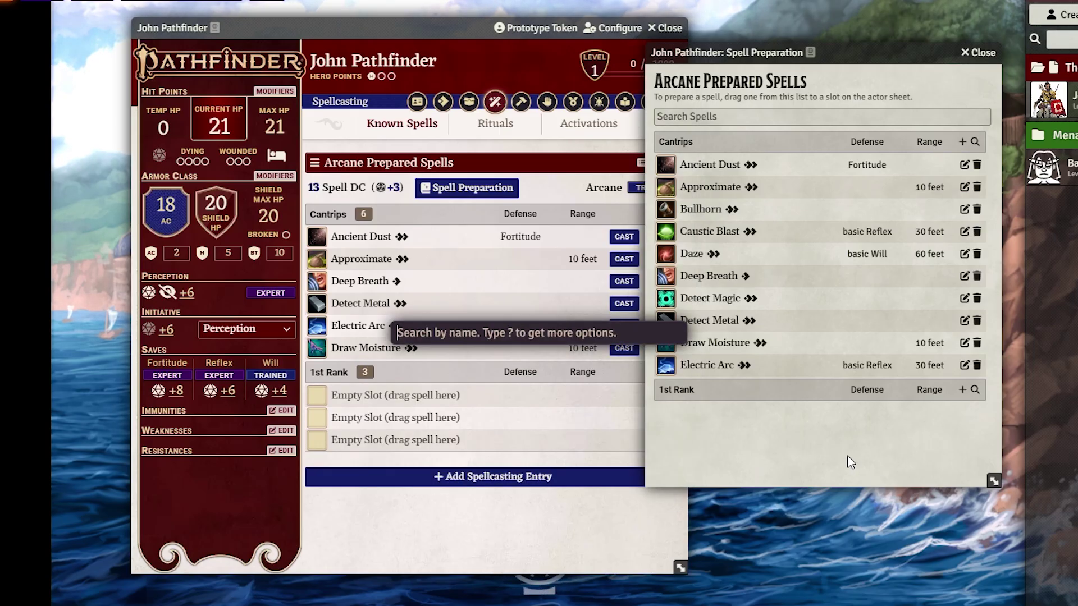
type("airbu")
key("Return")
key("ctrl+space")
type("agita")
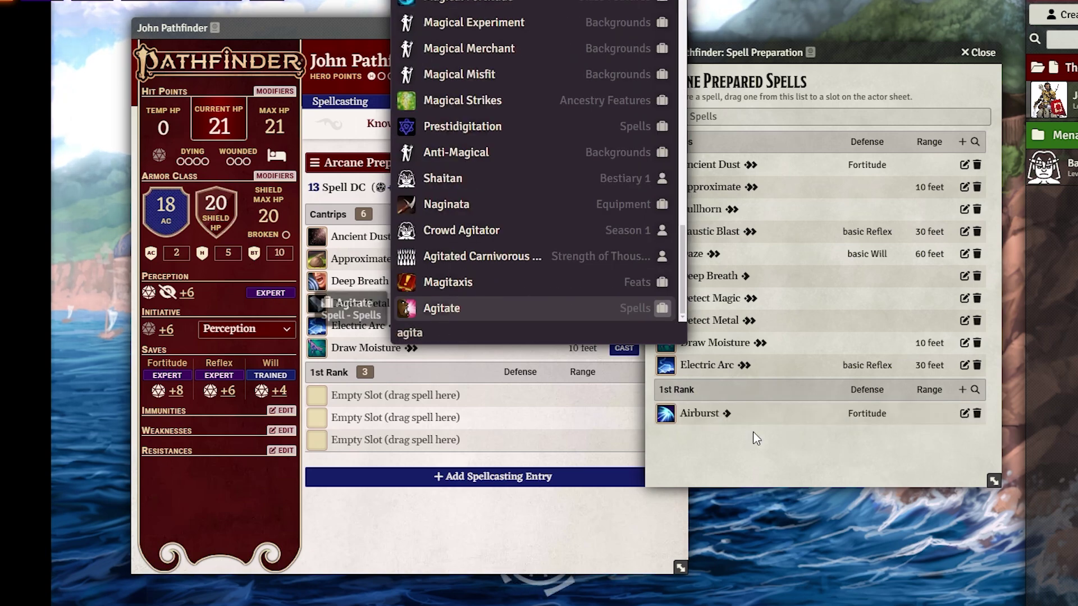
key("Return")
key("ctrl+space")
type("breathe")
key("Return")
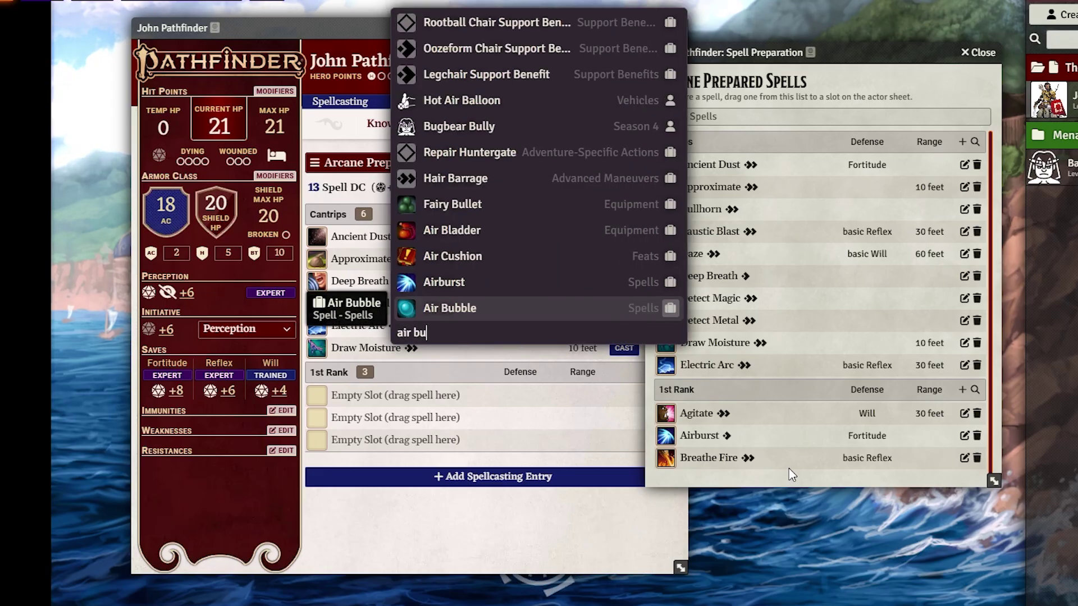
key("Return")
key("ctrl+space")
type("admoni")
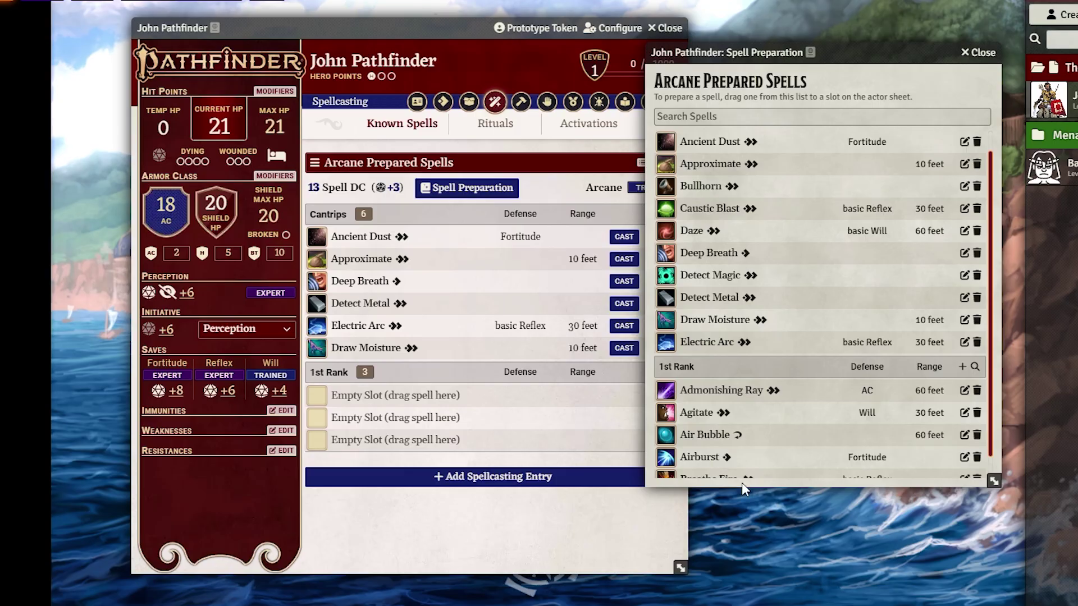
key("ctrl+space")
type("acidi")
key("Return")
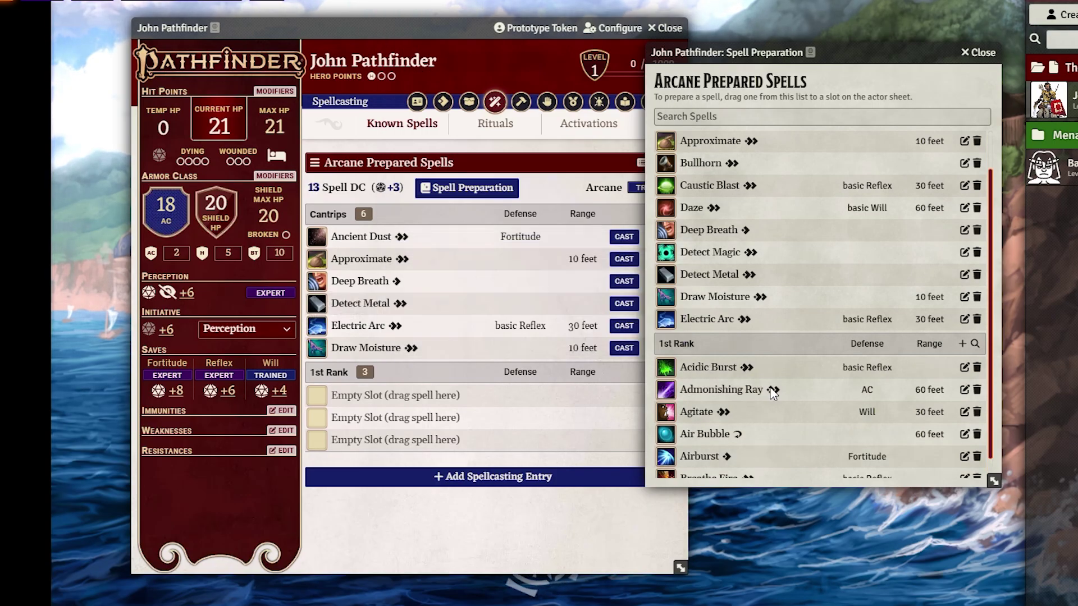
- Prepare Breathe Fire, Agitate and Airburst in the three 1st-rank slots
left_click_drag(705, 464, 393, 396)
left_click_drag(696, 392, 393, 418)
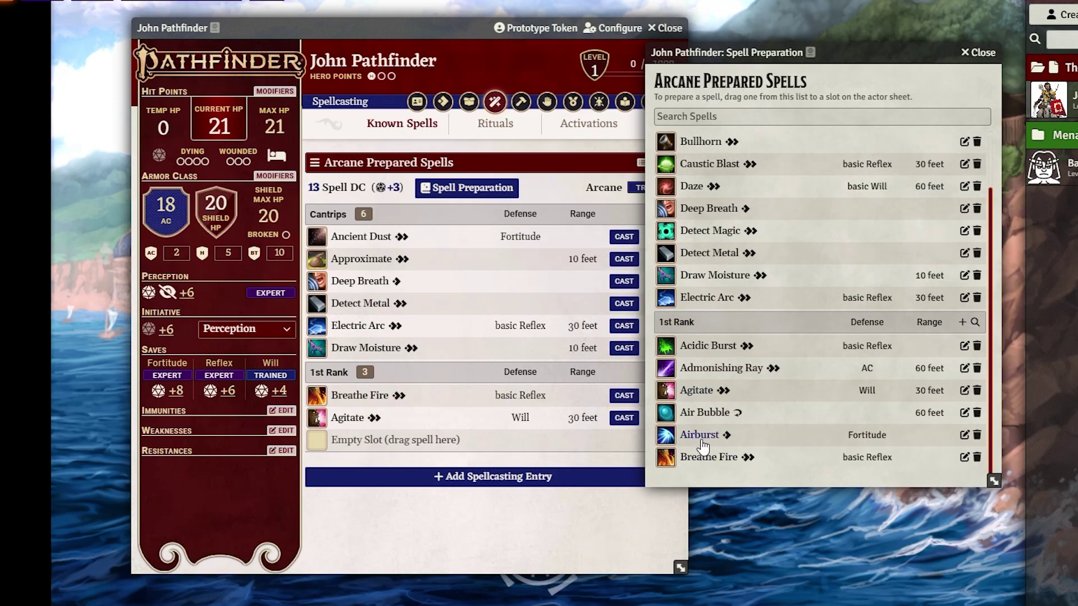
left_click_drag(699, 435, 393, 441)
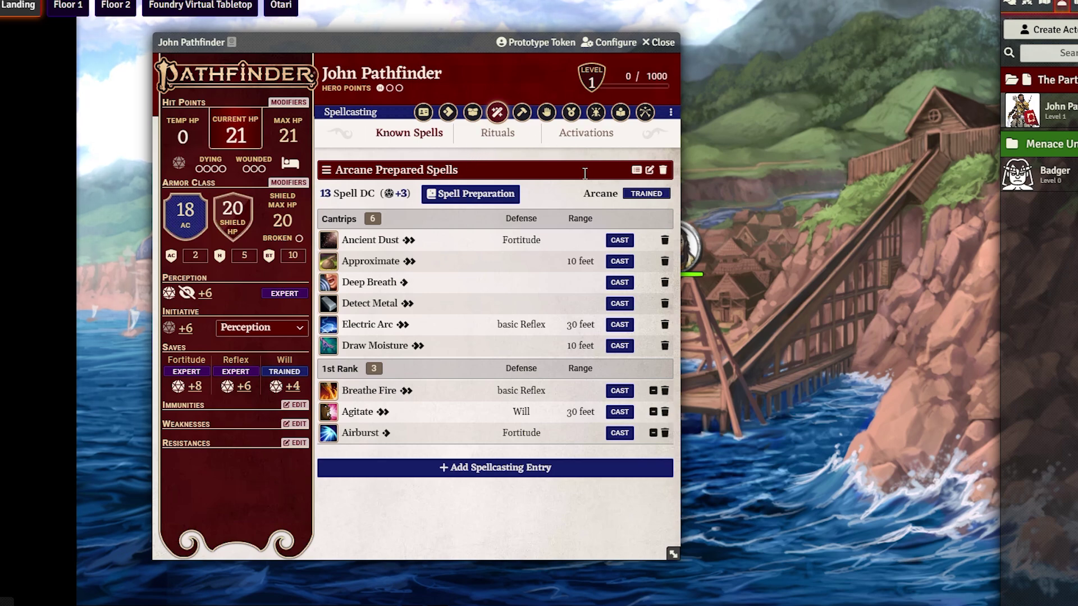
- Create an Arcane Focus spellcasting entry with Intelligence as the key attribute
left_click(494, 469)
left_click(569, 281)
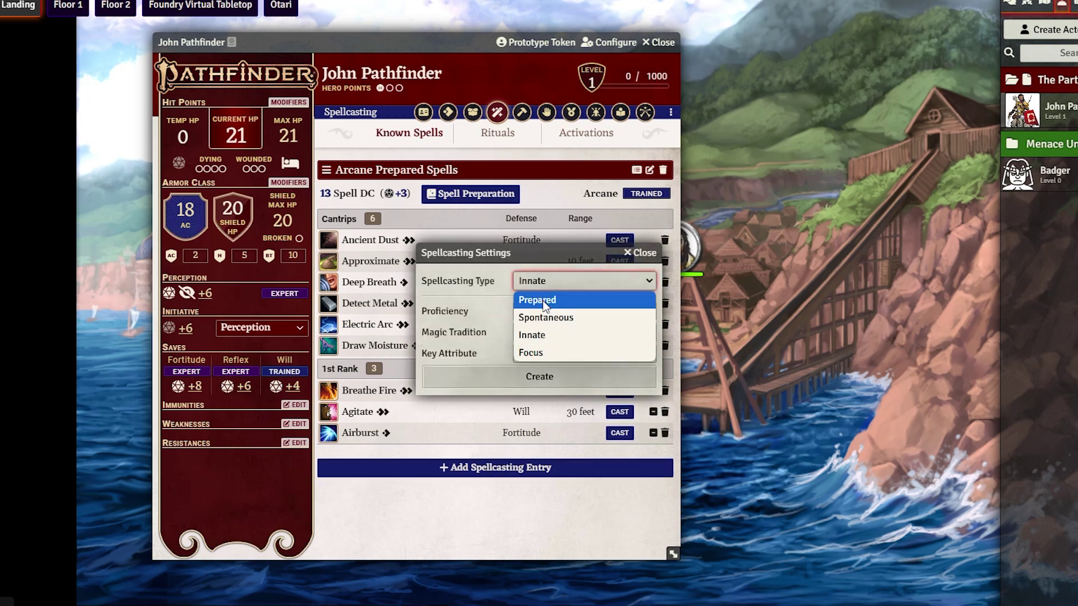
left_click(534, 351)
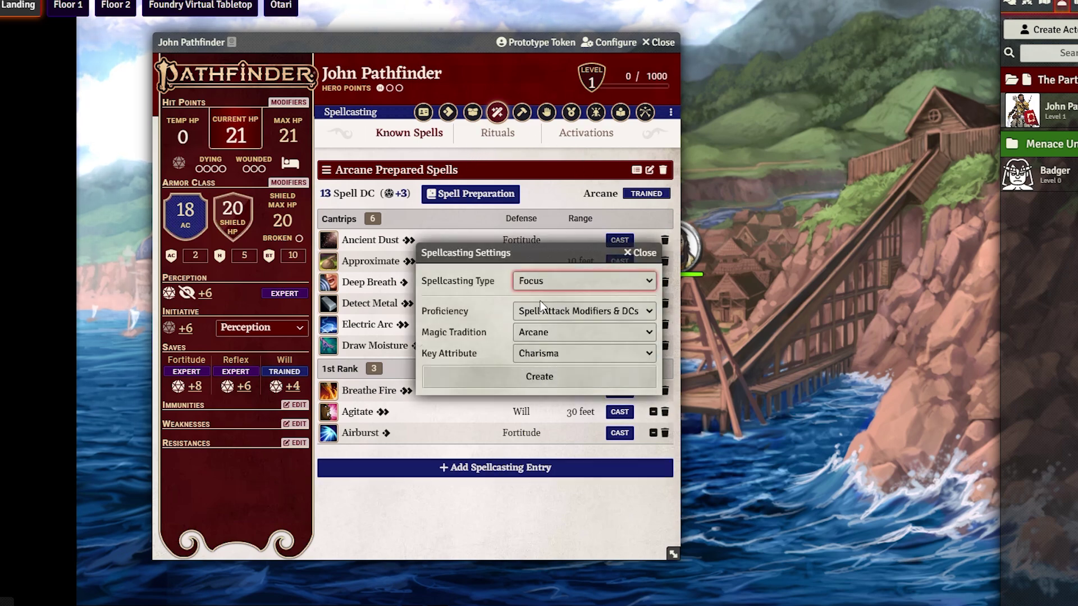
left_click(525, 337)
left_click(530, 352)
left_click(530, 354)
left_click(530, 355)
left_click(528, 351)
left_click(536, 427)
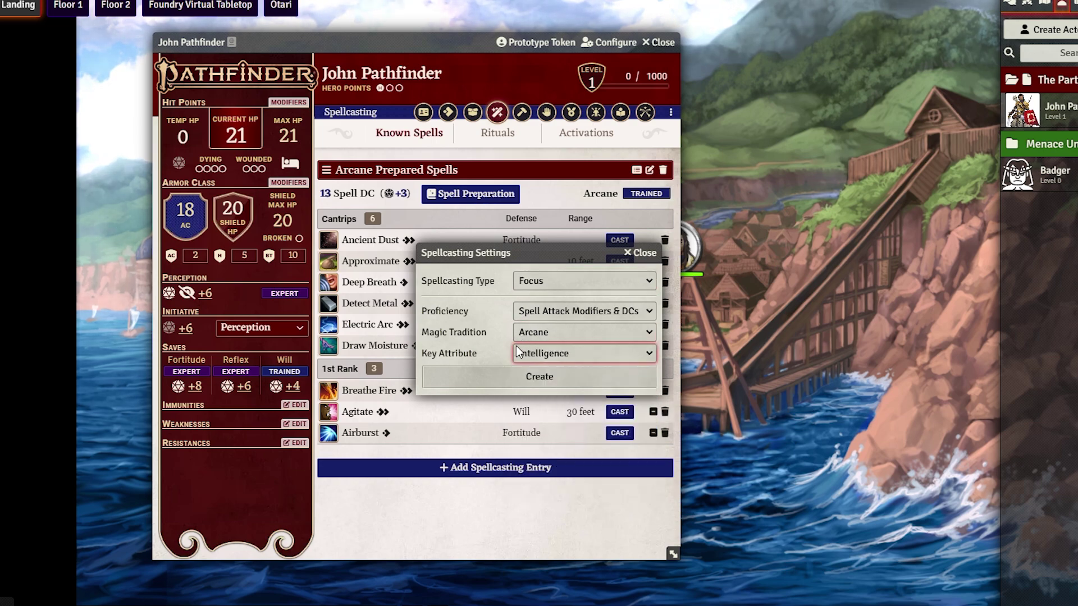
left_click(473, 377)
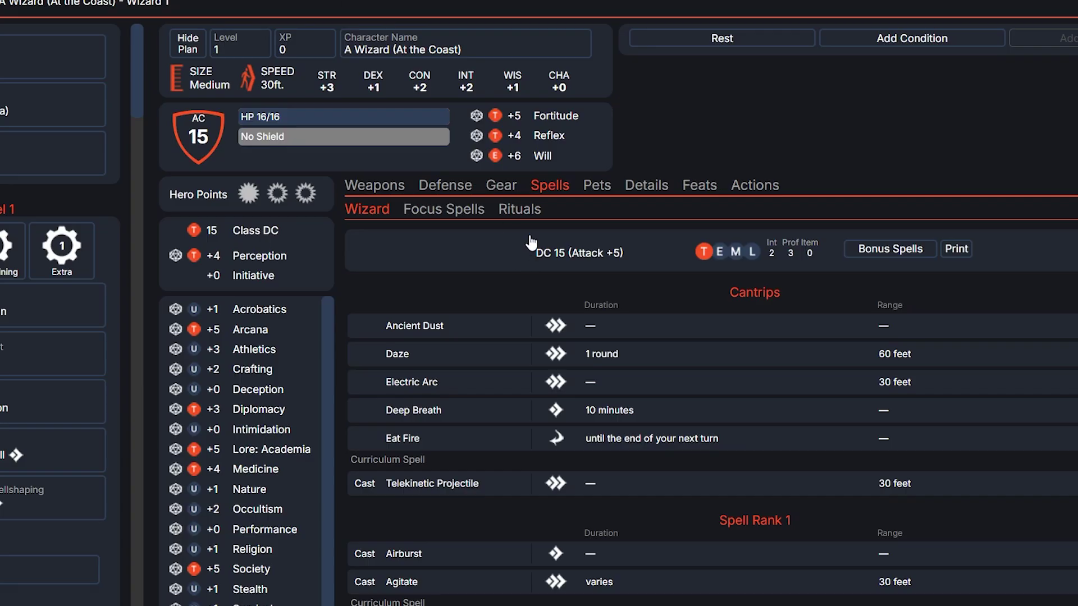
- Add the Force Bolt focus spell from the compendium to the focus entry
left_click(443, 212)
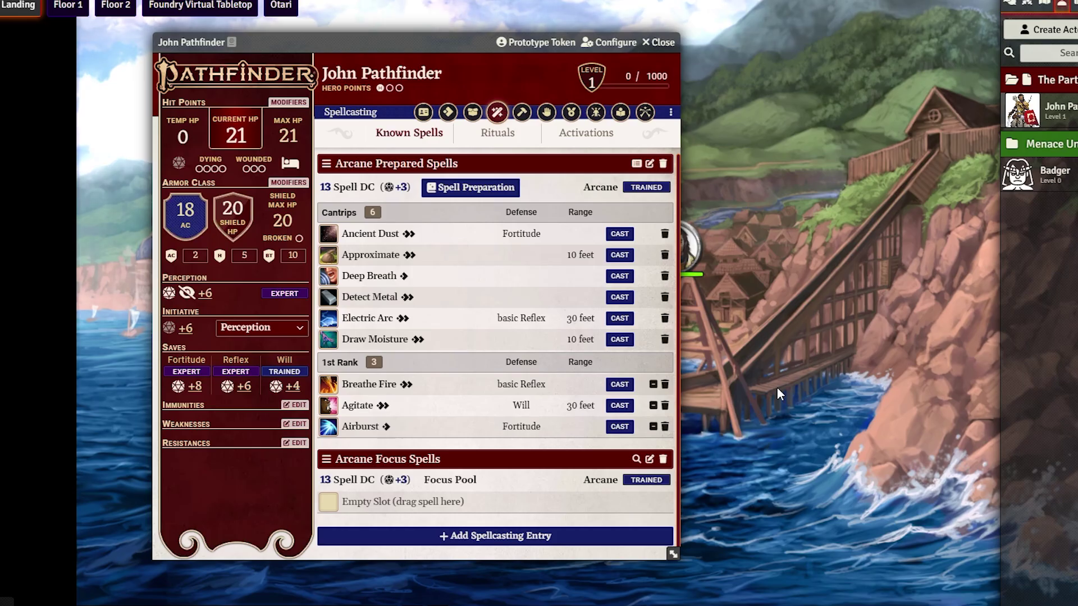
key("ctrl+space")
type("force bolt")
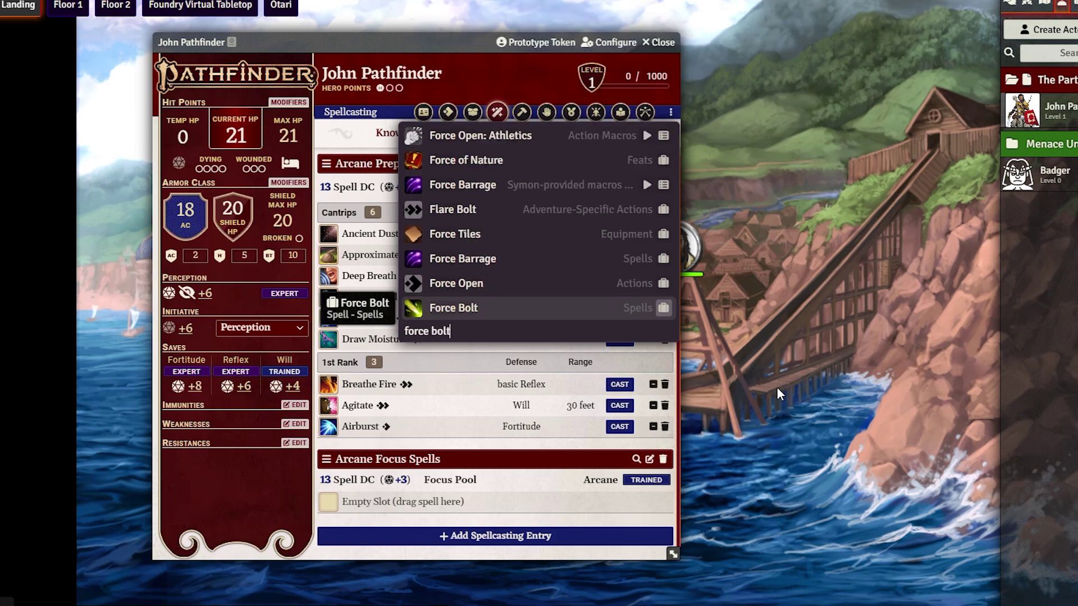
left_click_drag(503, 317, 426, 496)
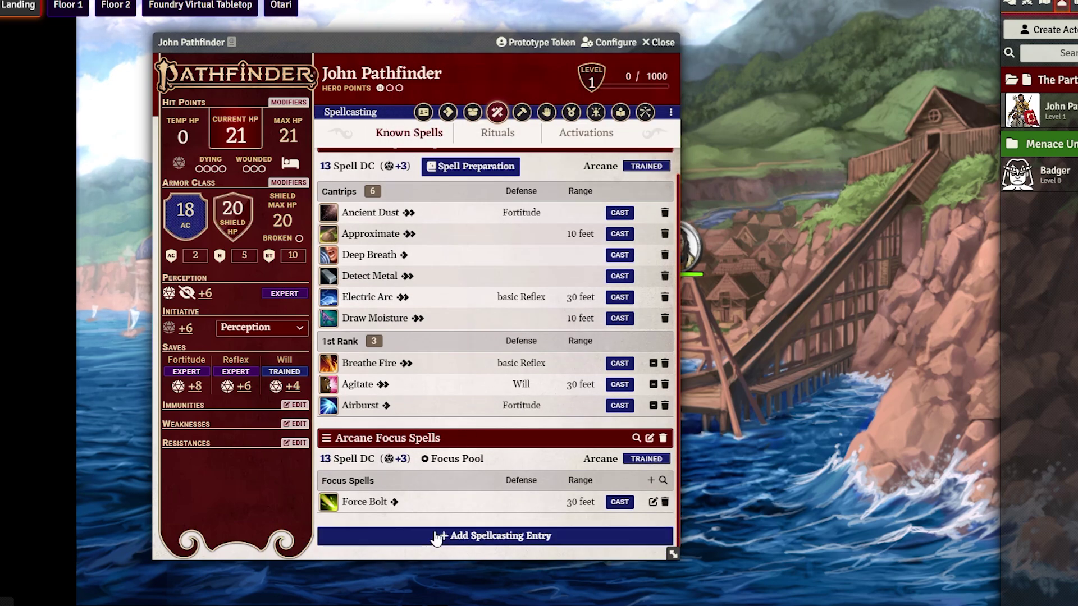